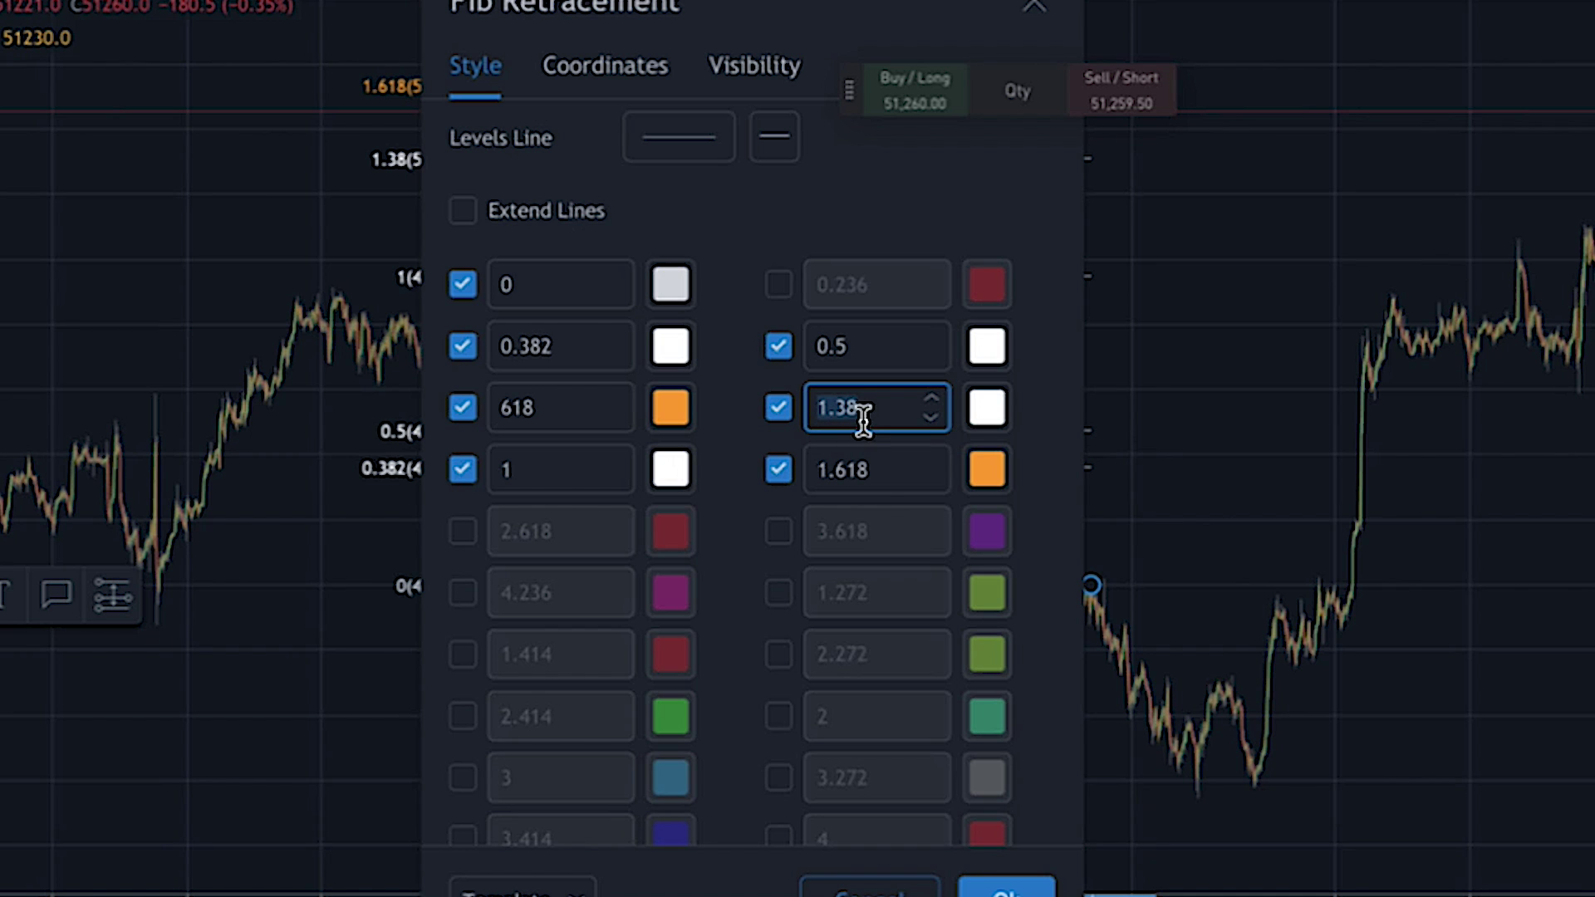
Edit the 1.618 level value, then check the Coordinates and Visibility tabs before returning to Style
left_click(869, 494)
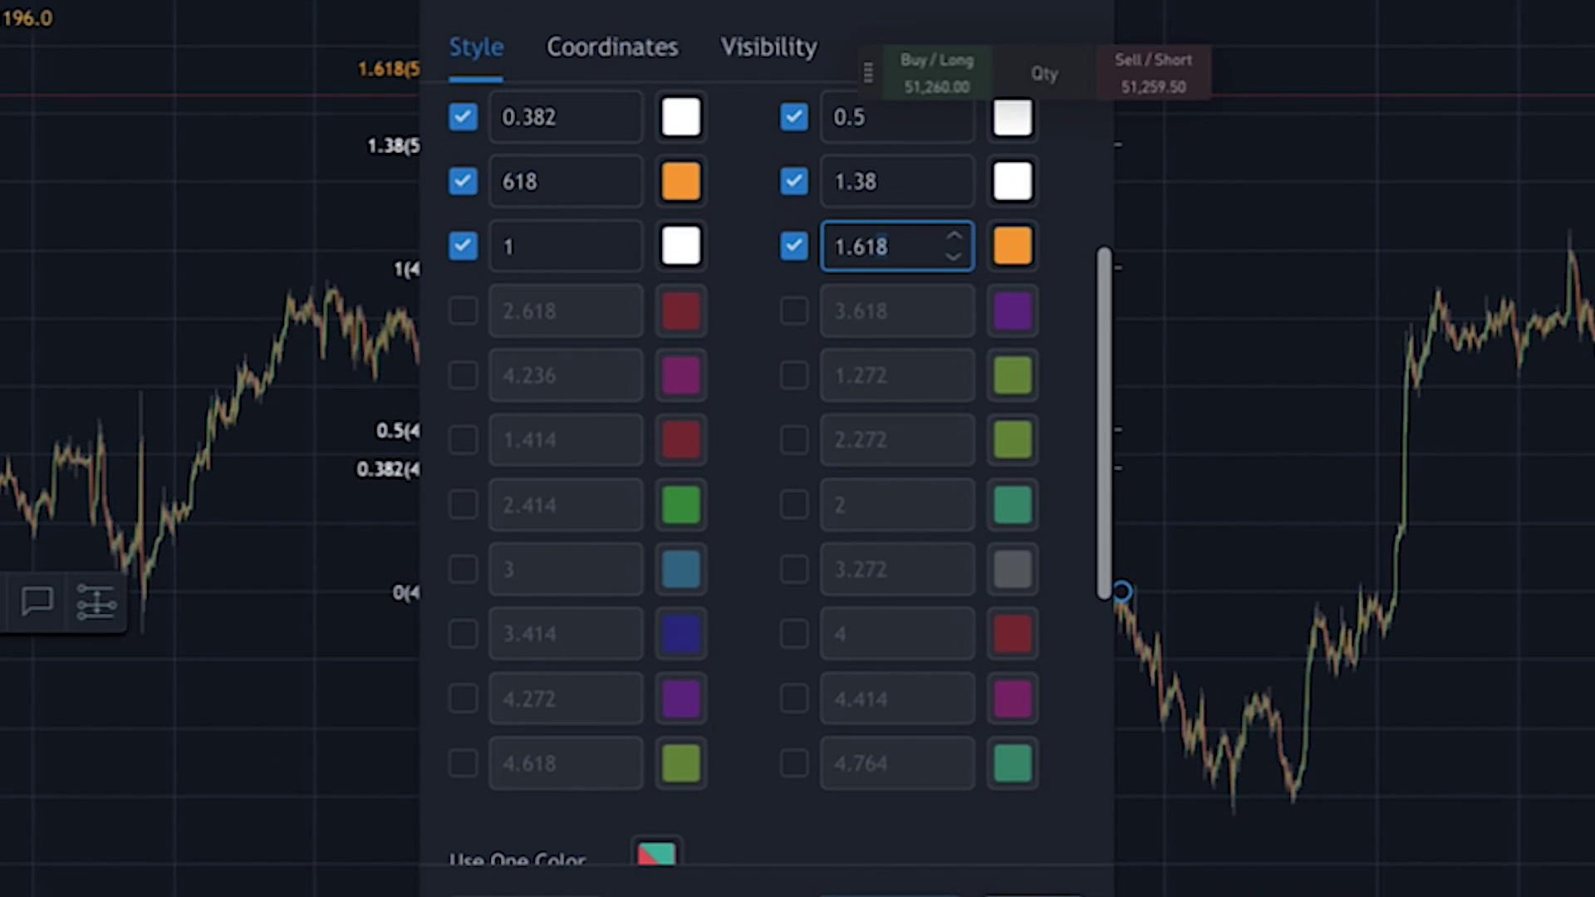
scroll(972, 551, "up", 10)
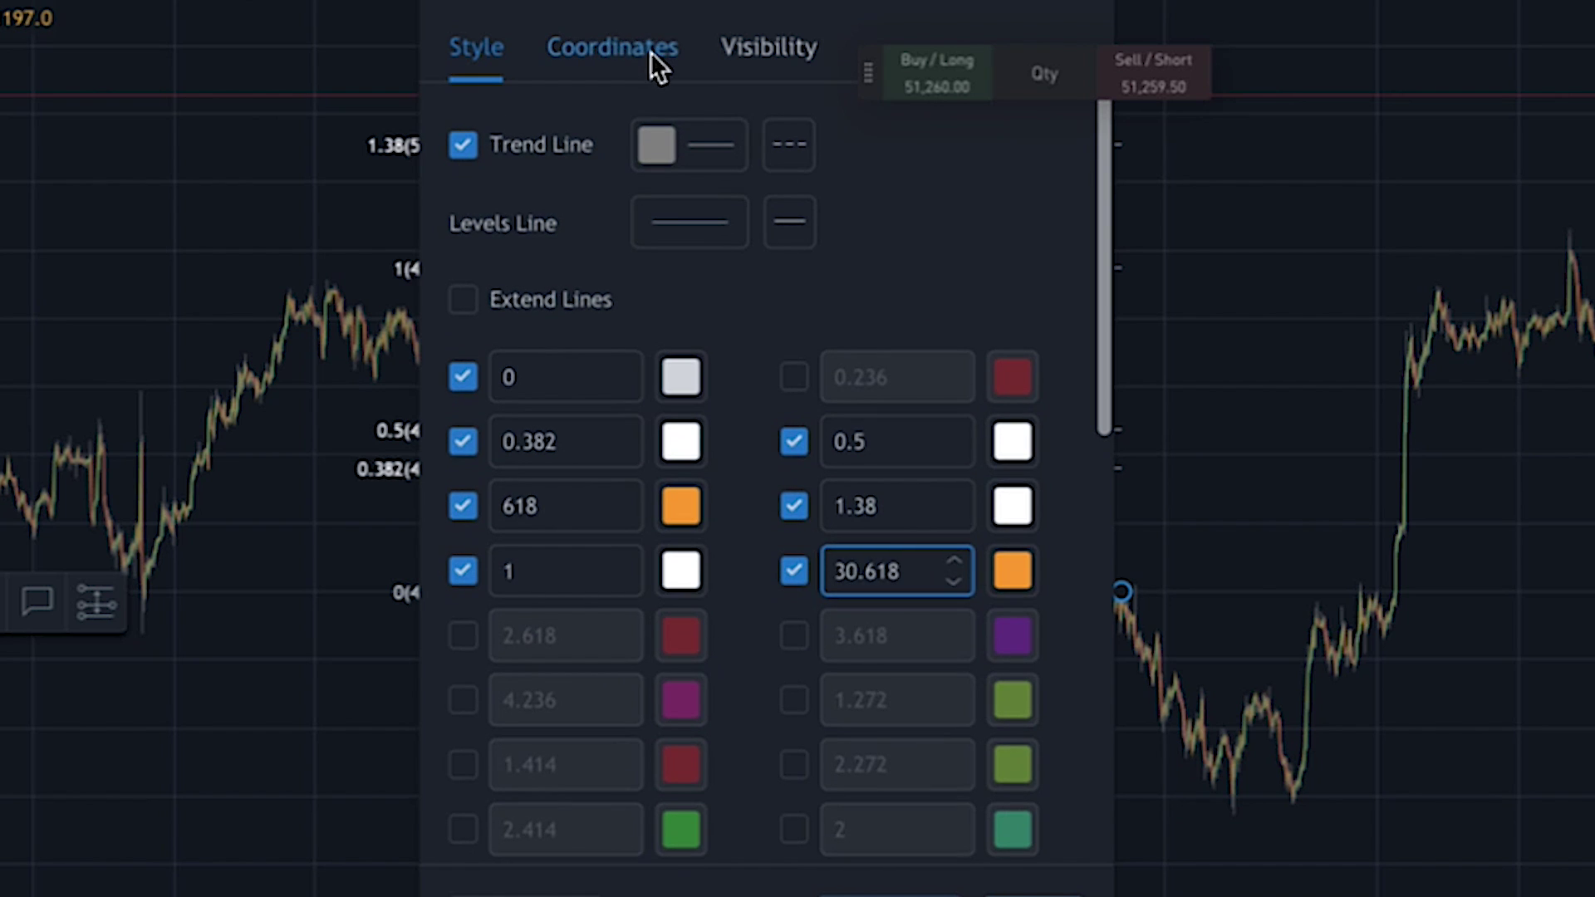
left_click(664, 49)
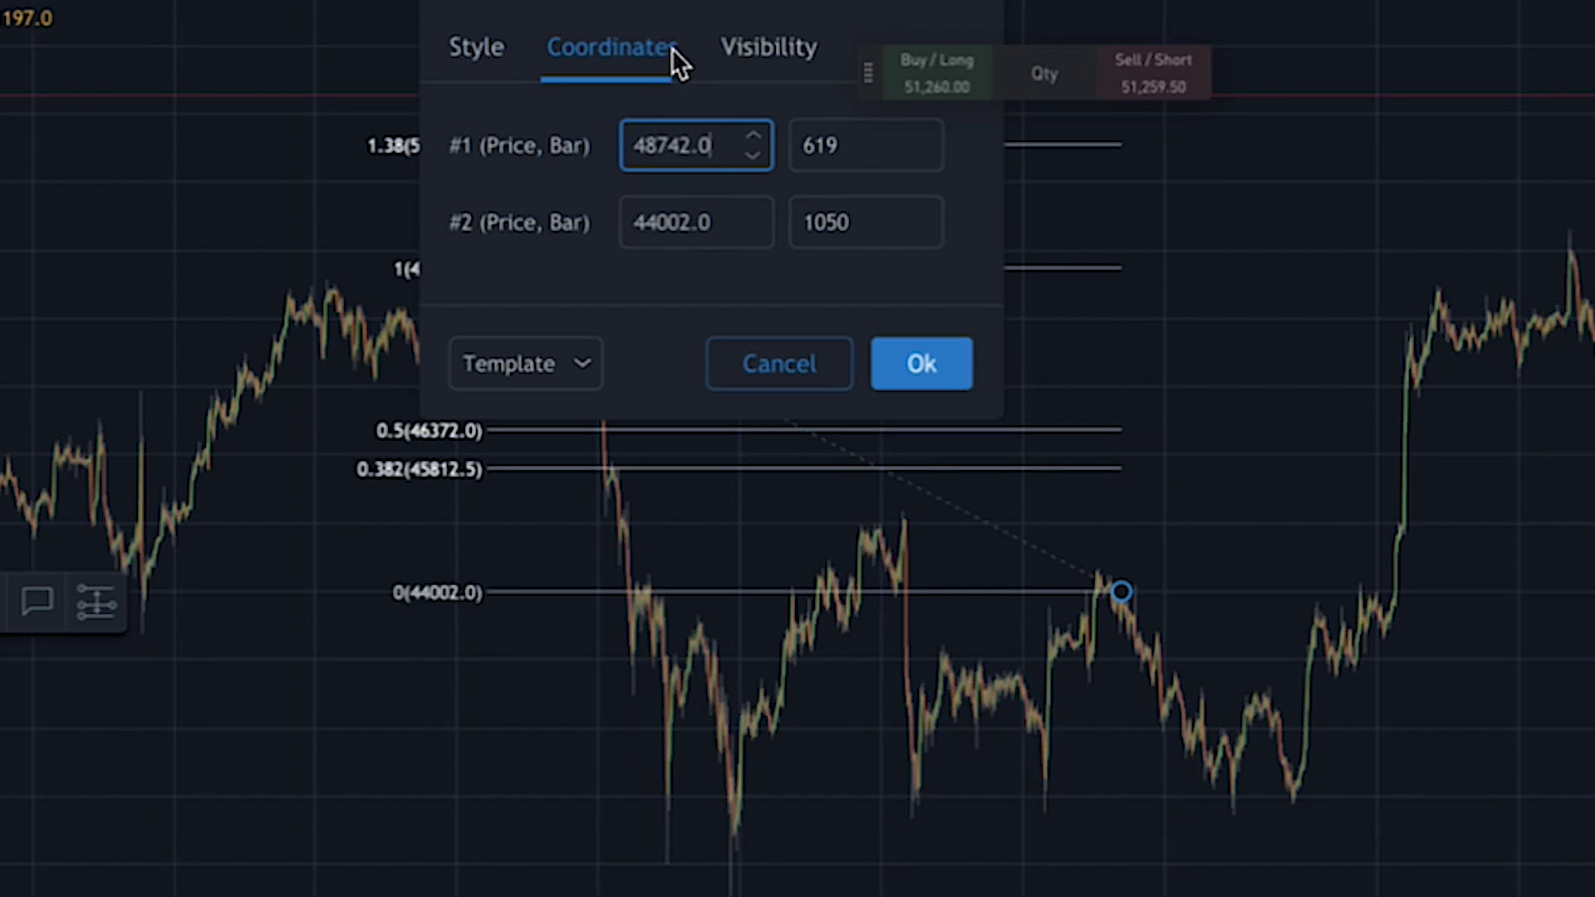
left_click(752, 52)
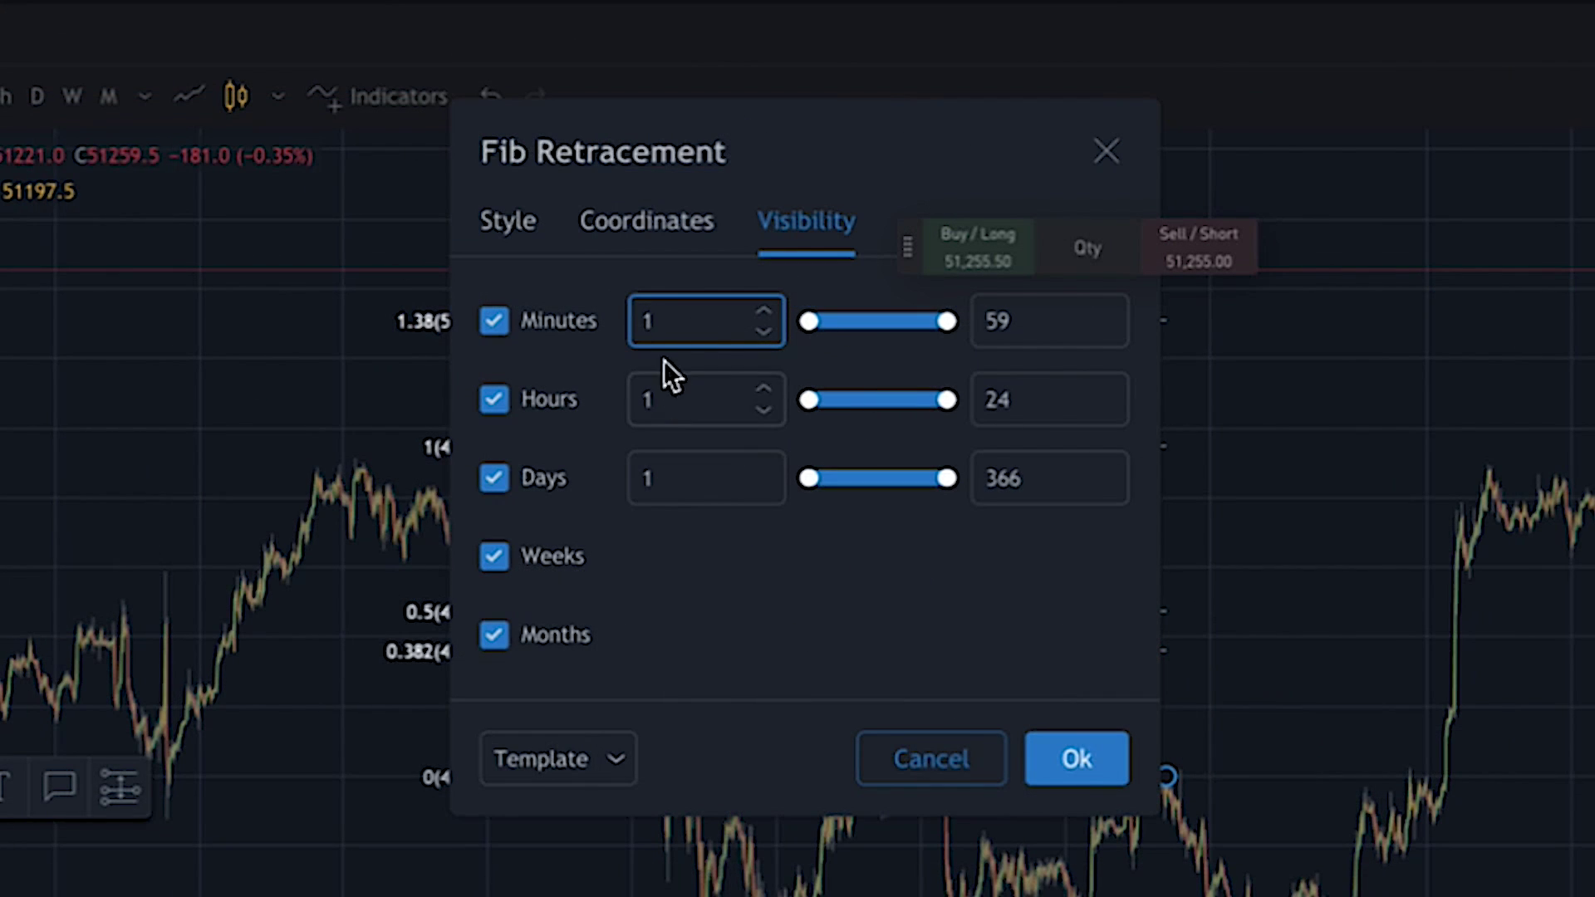
left_click(531, 222)
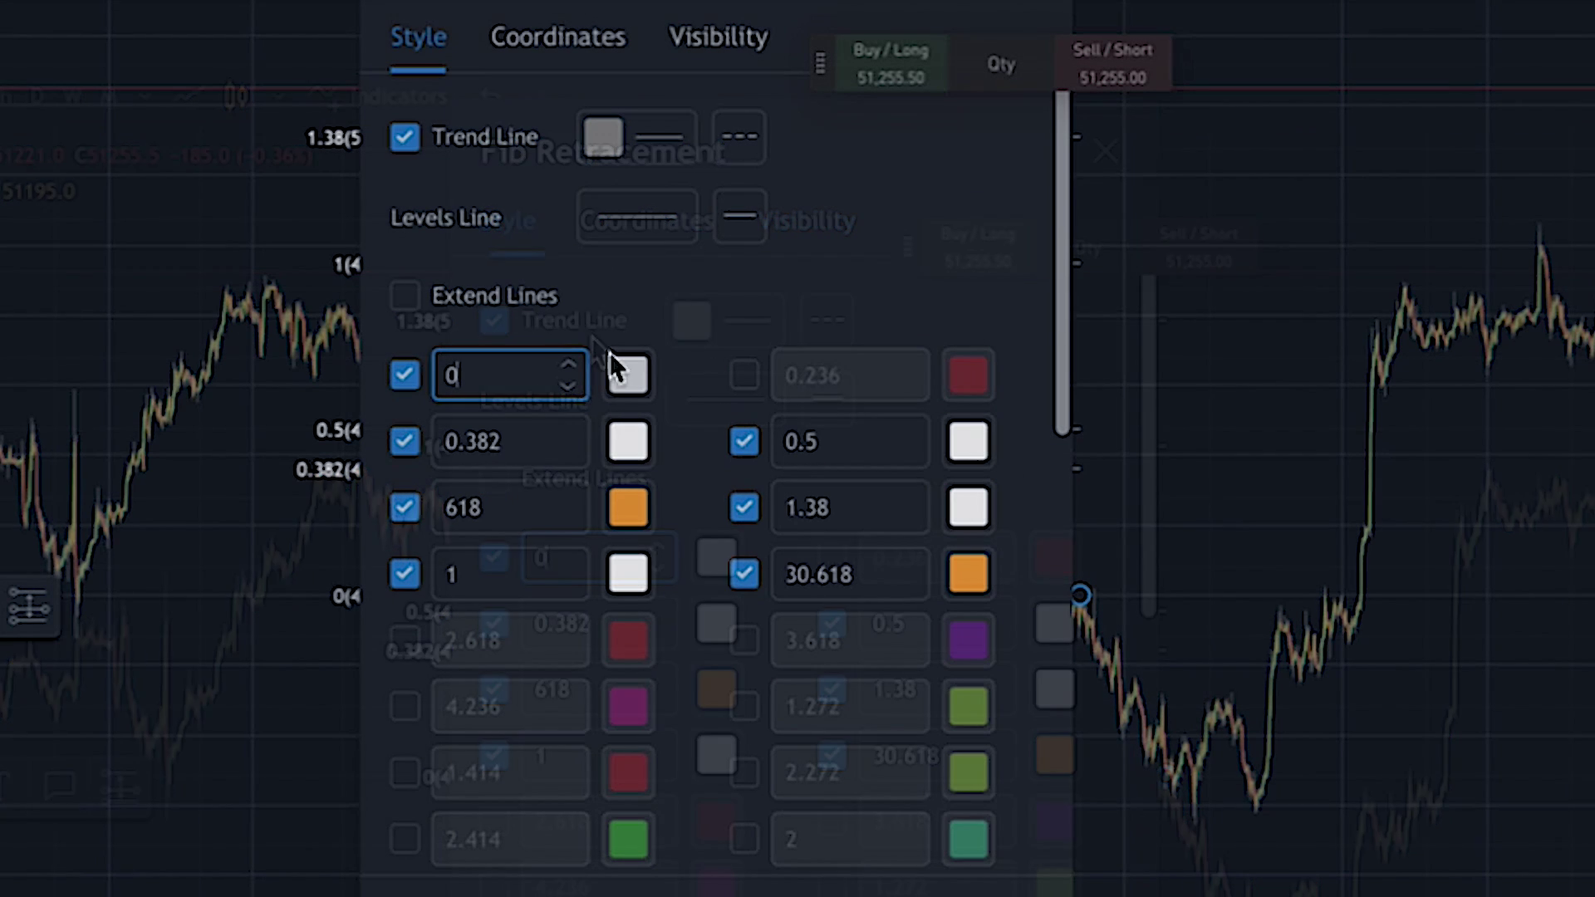
Make the Fib trend line yellow, second thickness, with a dotted line style
left_click(601, 140)
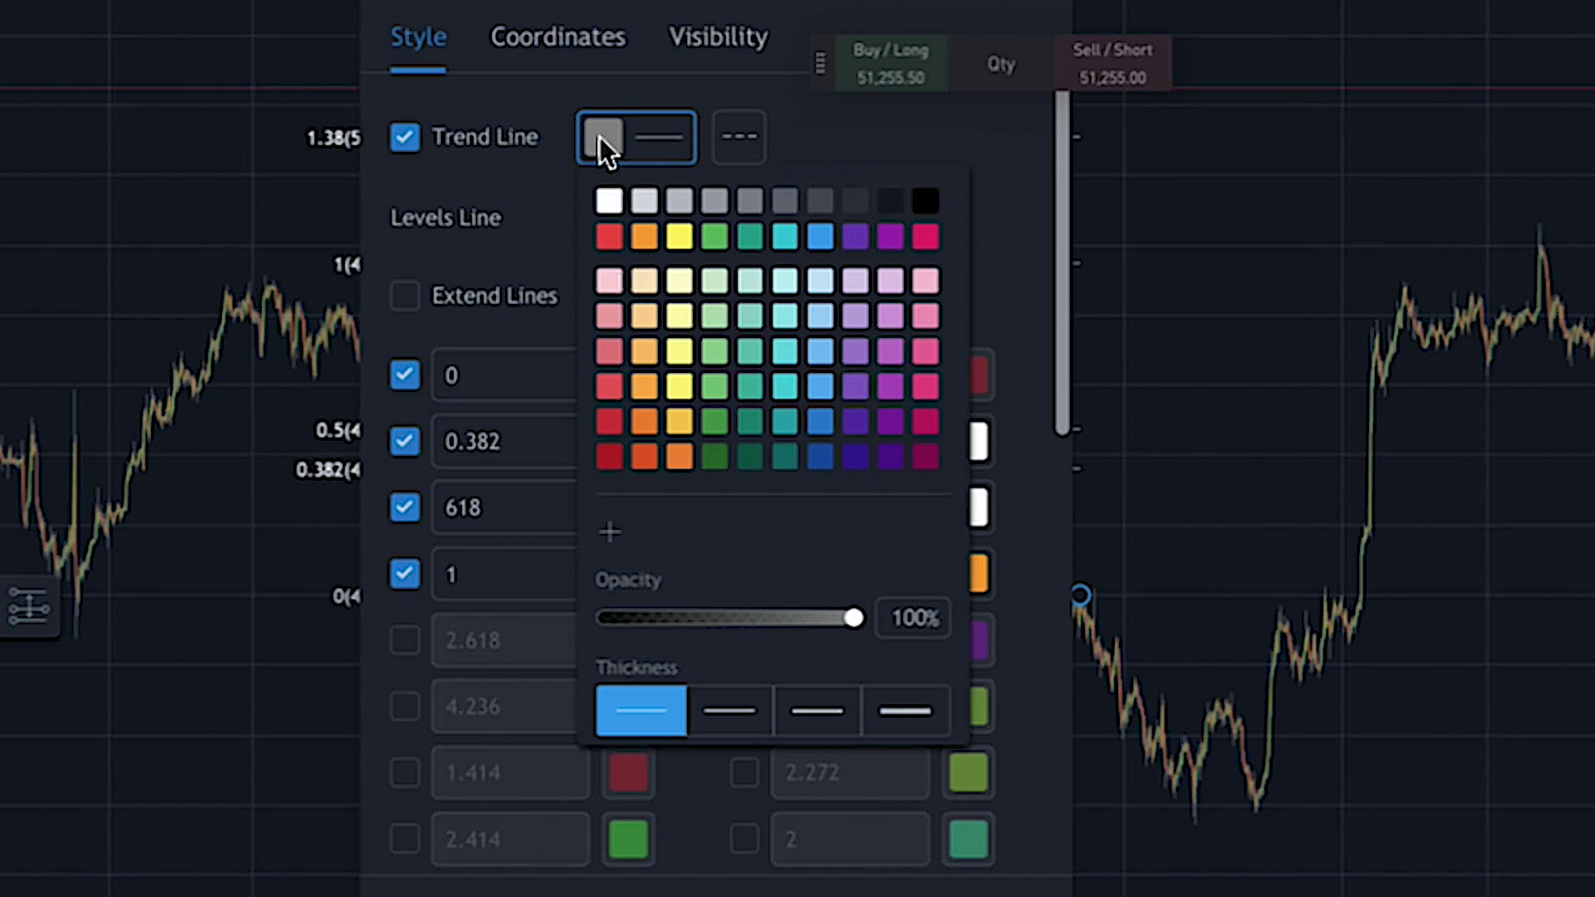
left_click(679, 238)
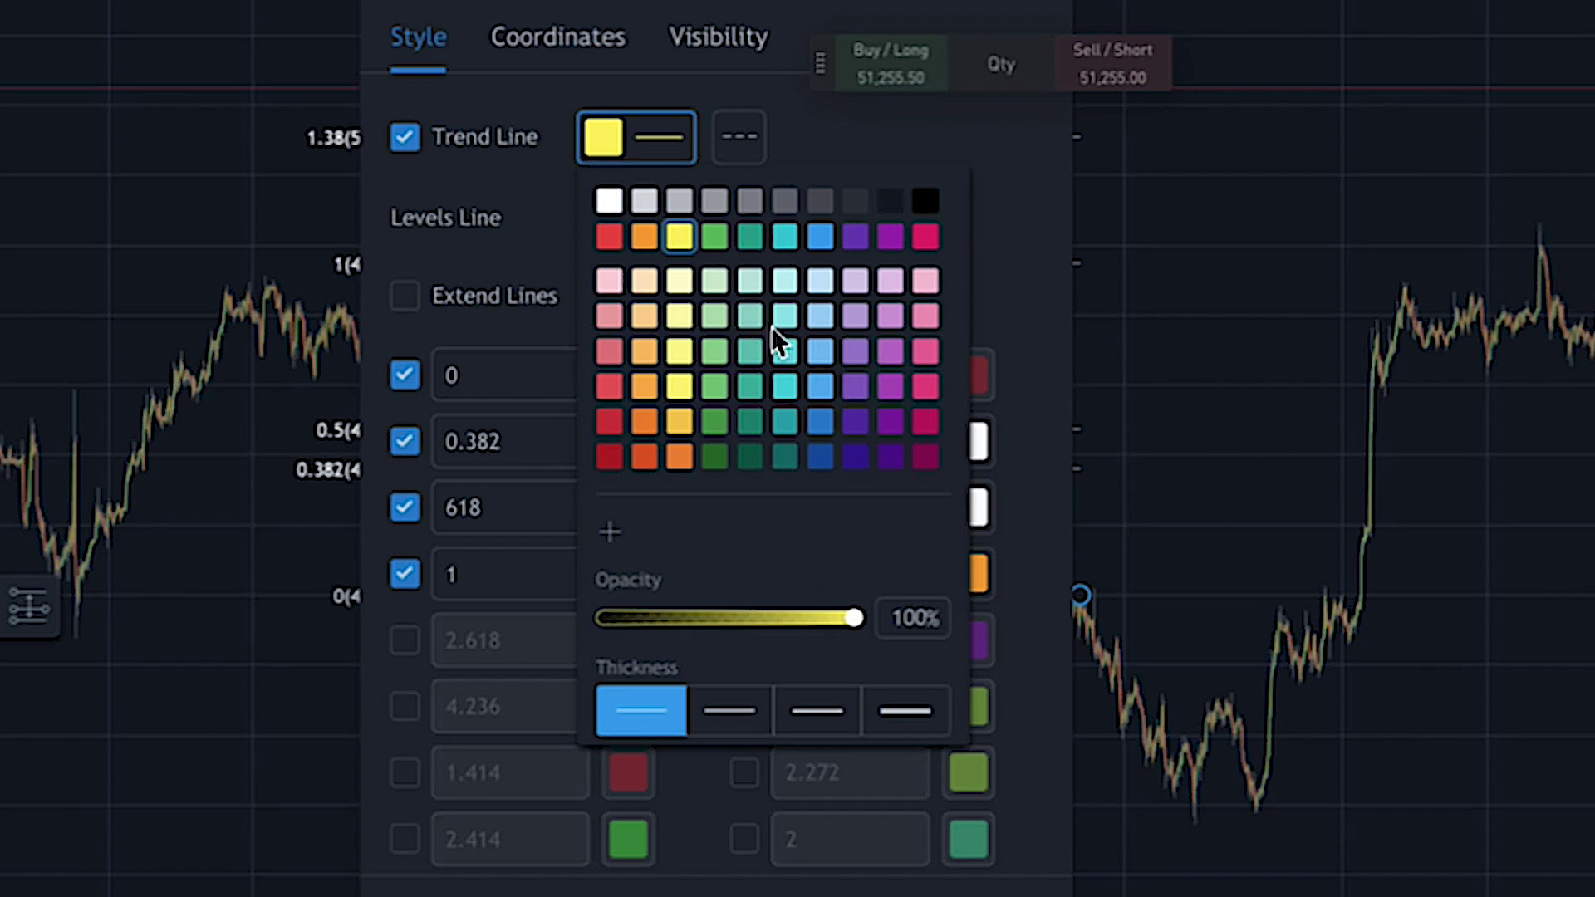
left_click(756, 723)
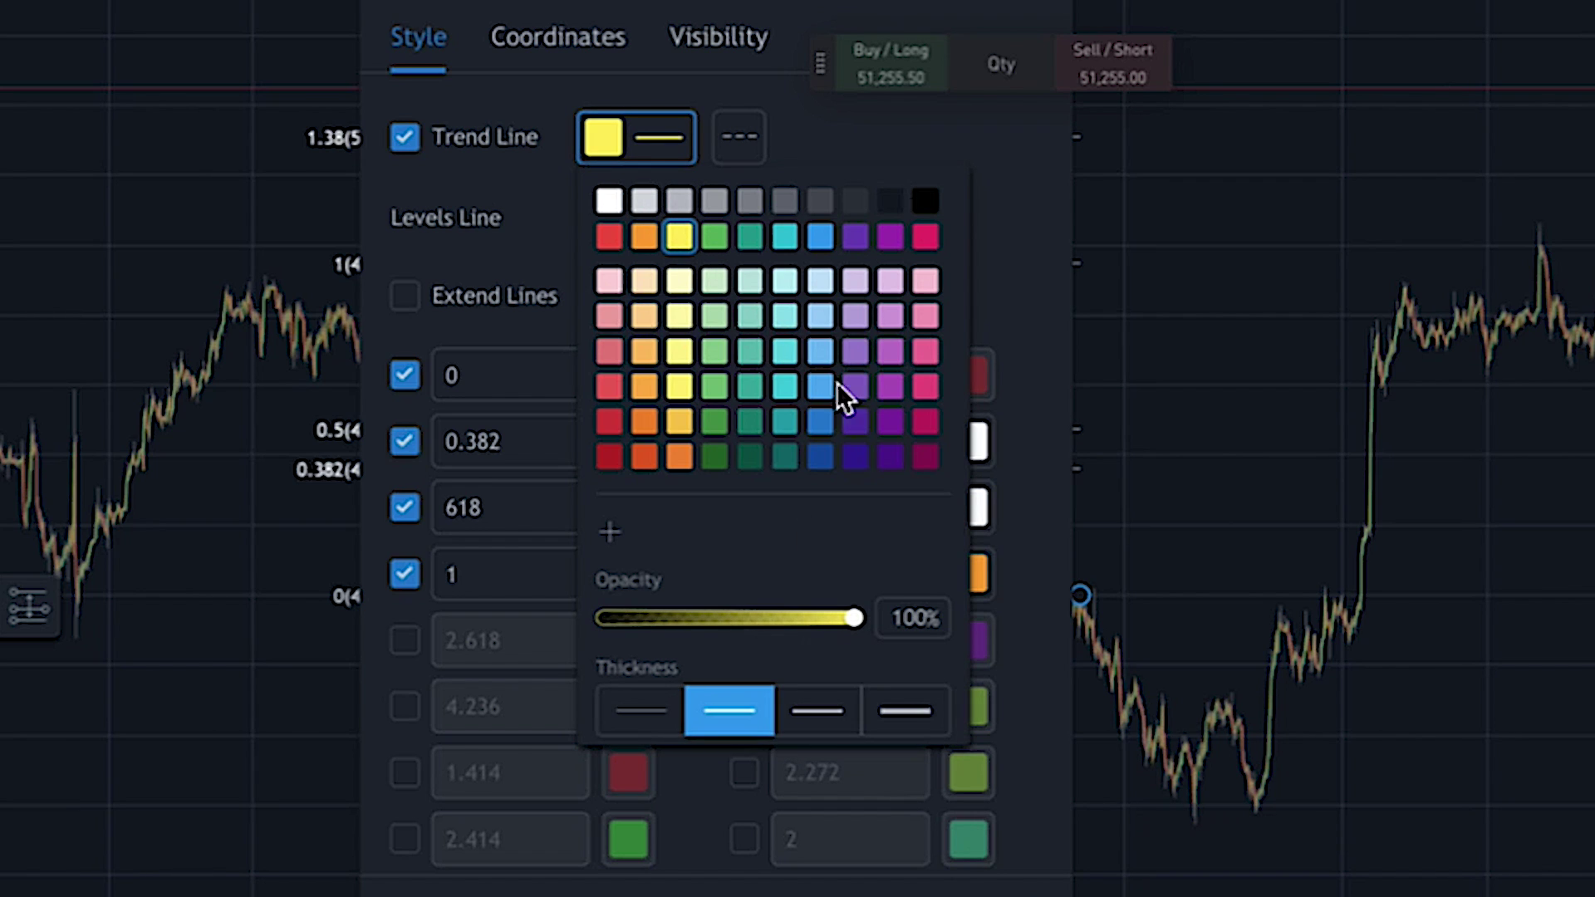
left_click(745, 138)
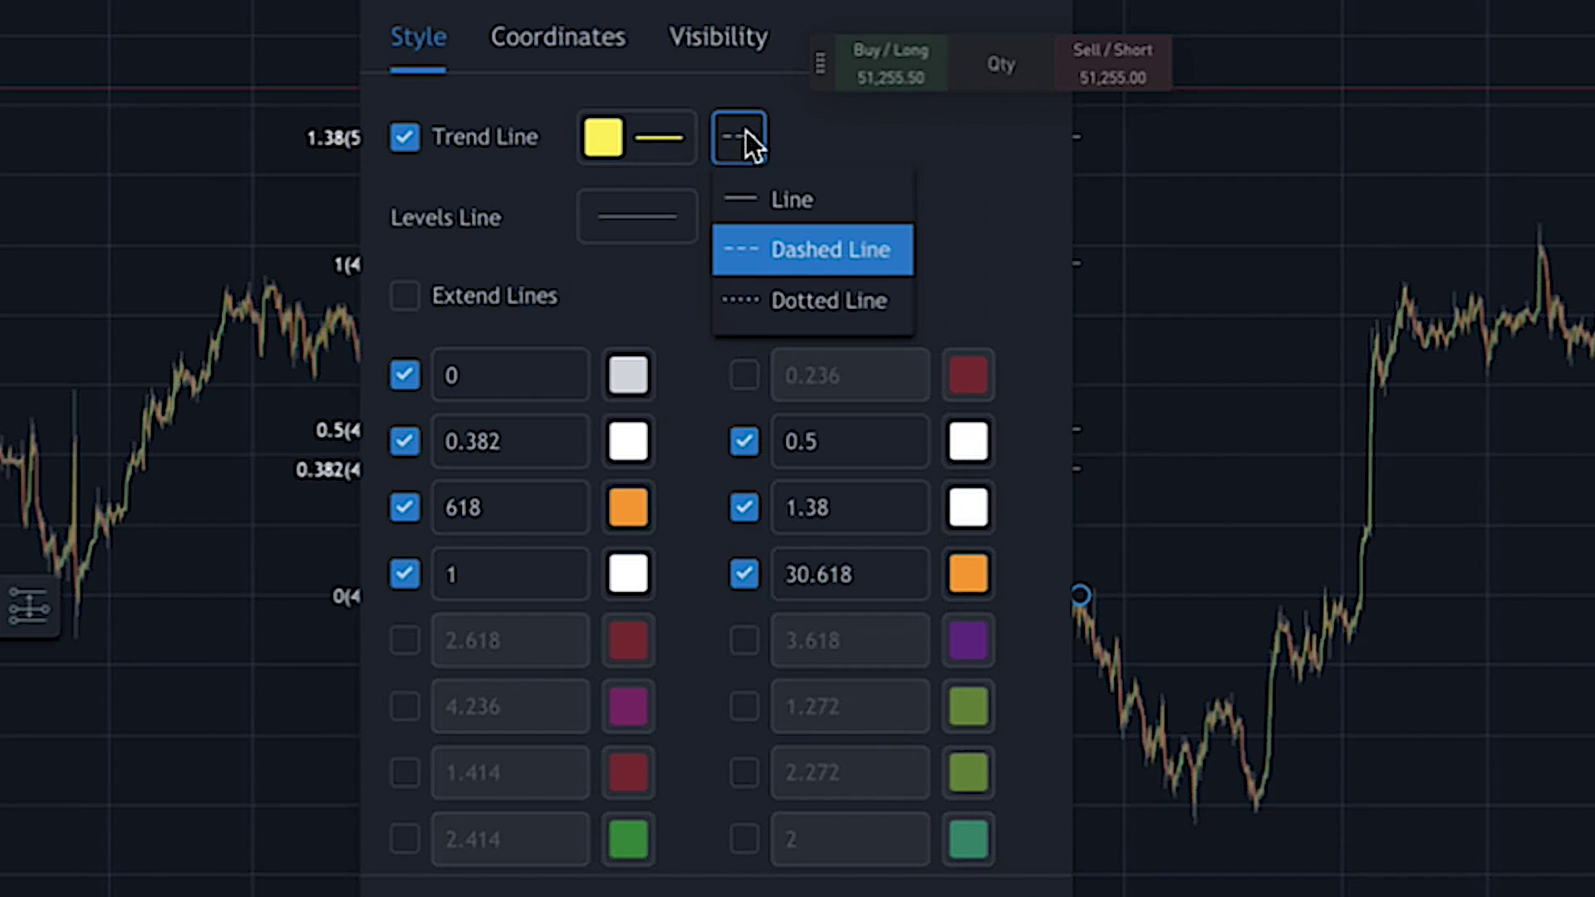
left_click(785, 303)
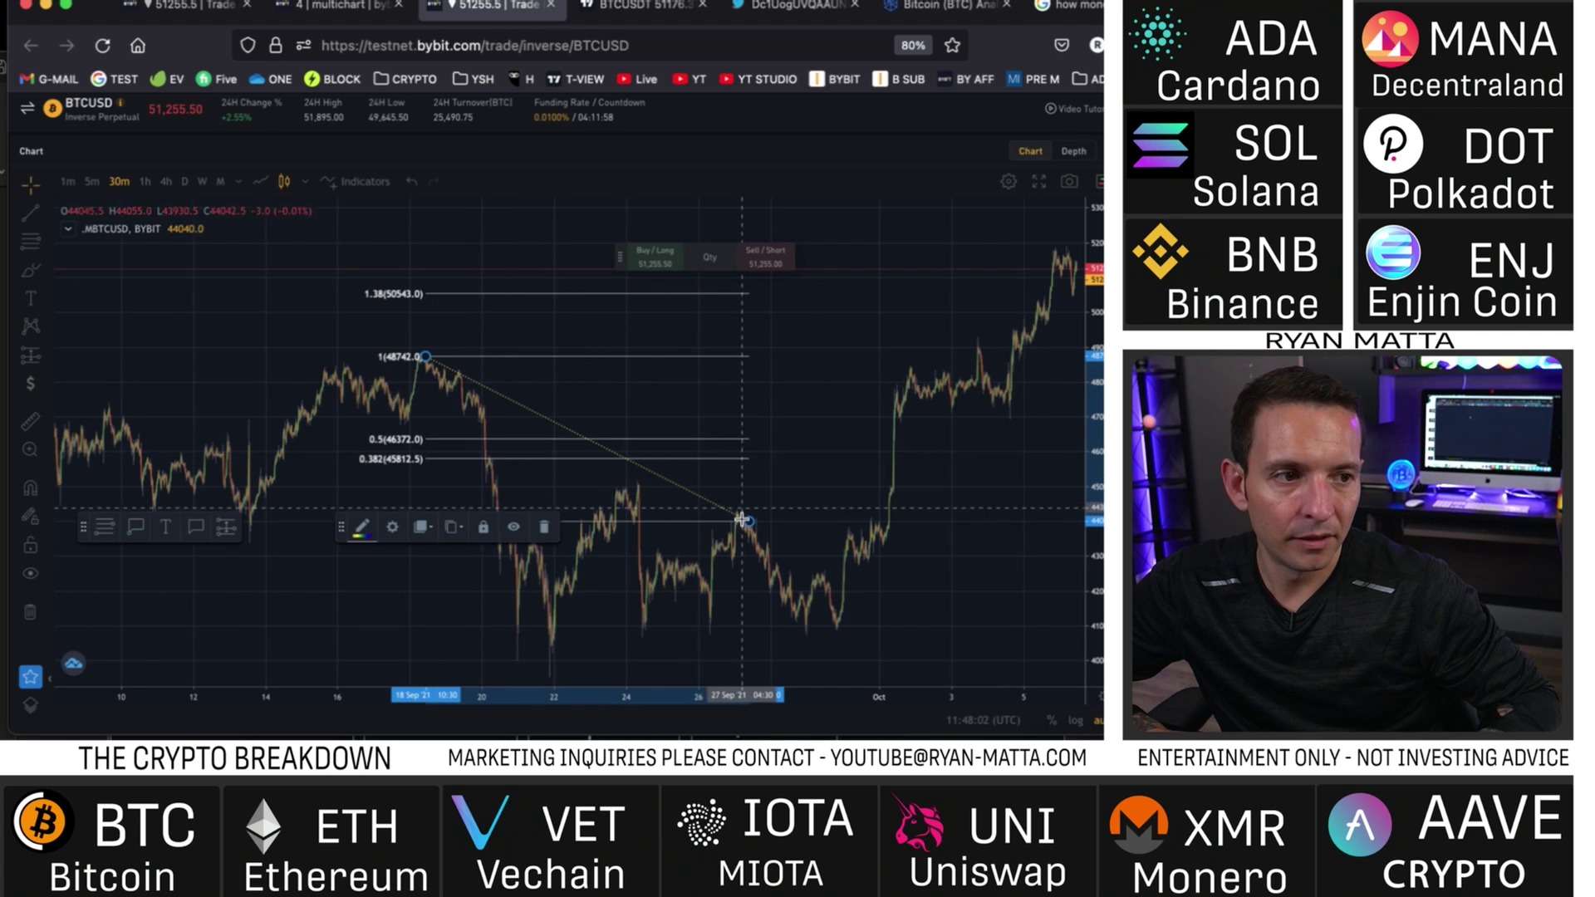
Correct the retracement levels to 0.618 and 1.618, then drag the lower anchor down and right
scroll(626, 422, "down", 3)
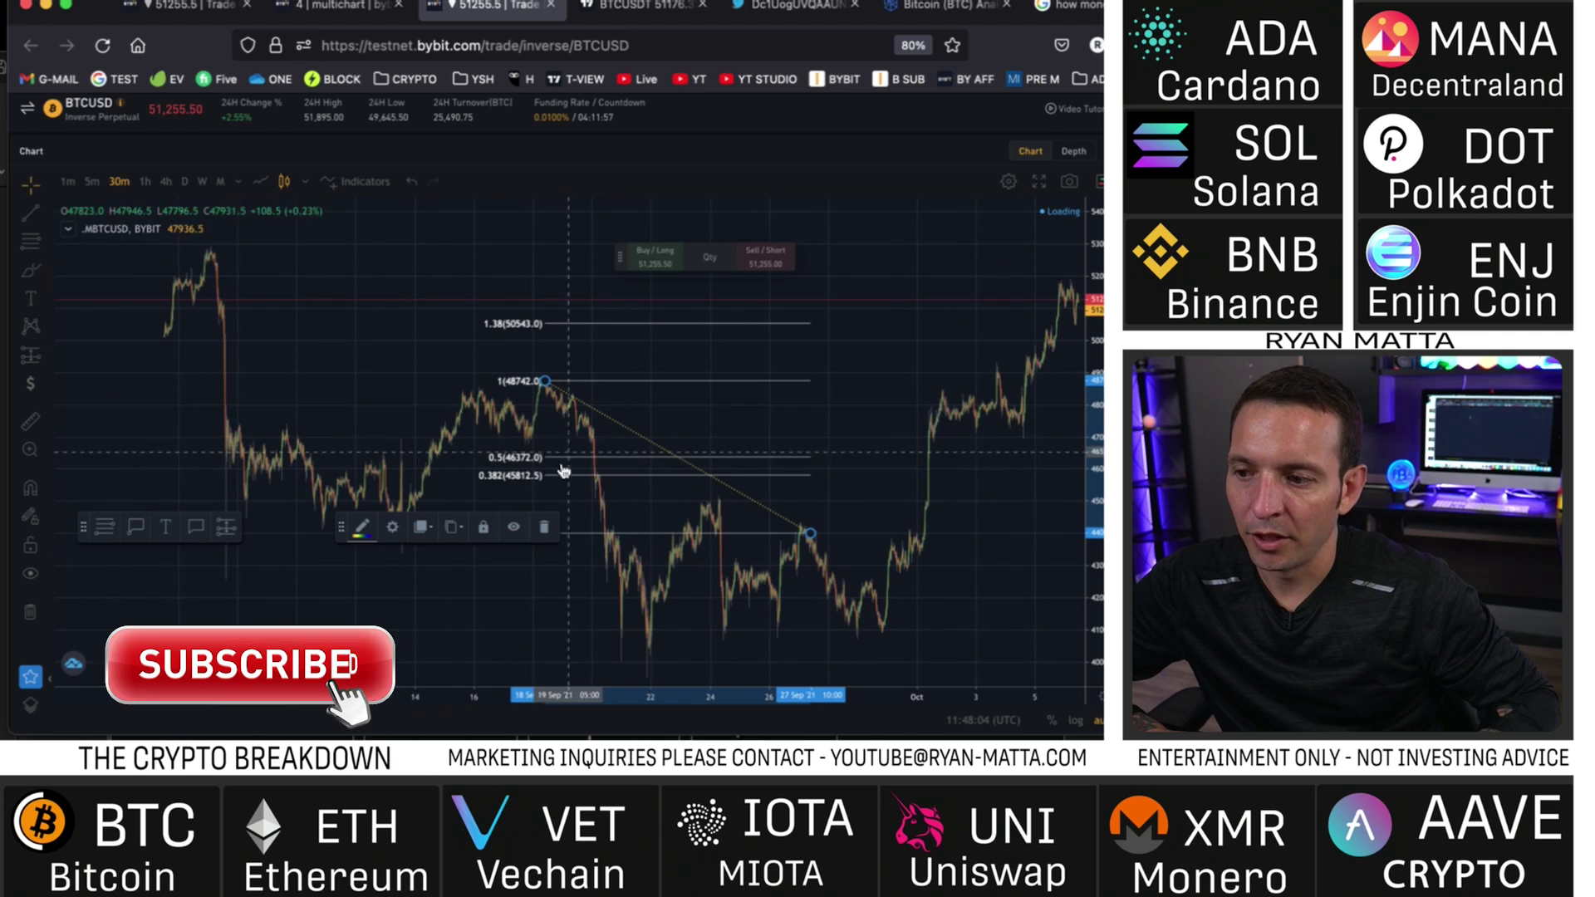
double_click(539, 465)
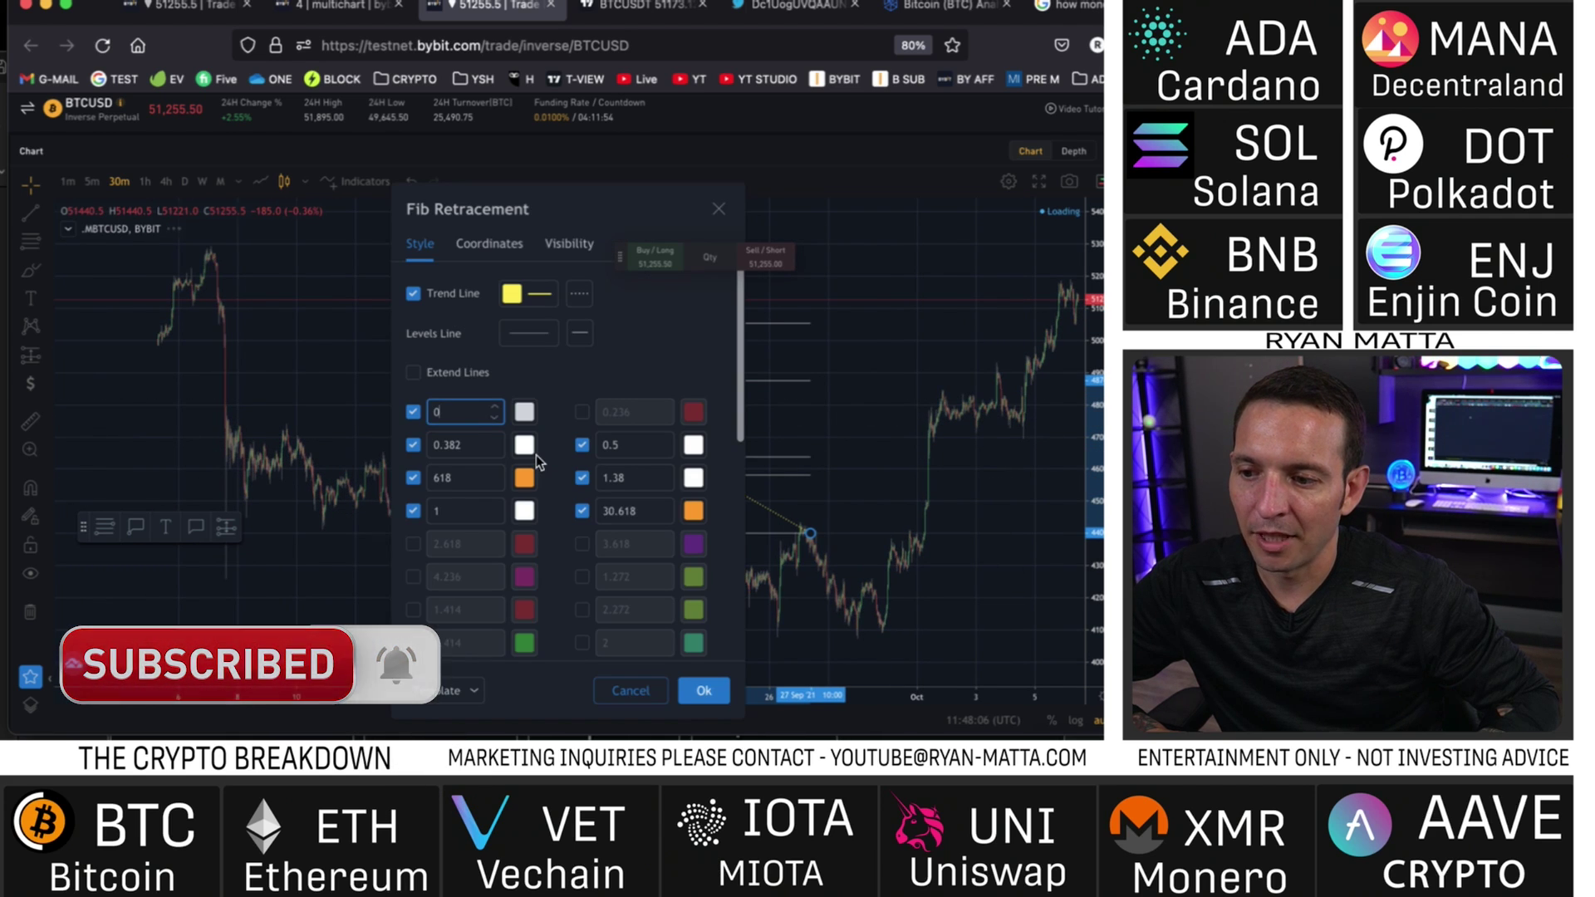
left_click(636, 485)
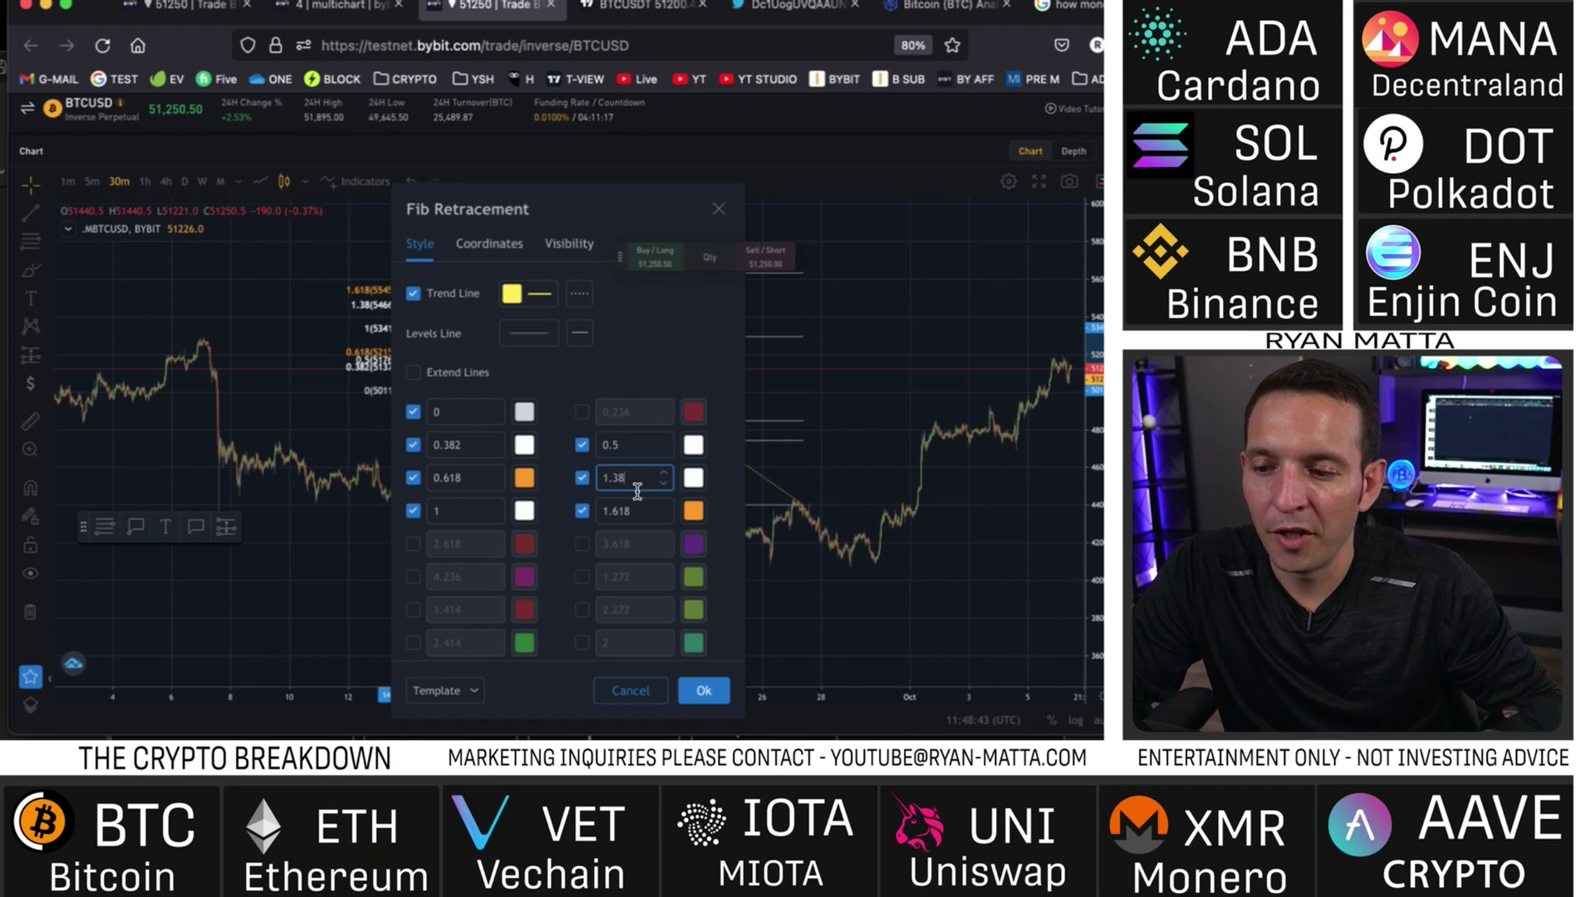
left_click(713, 691)
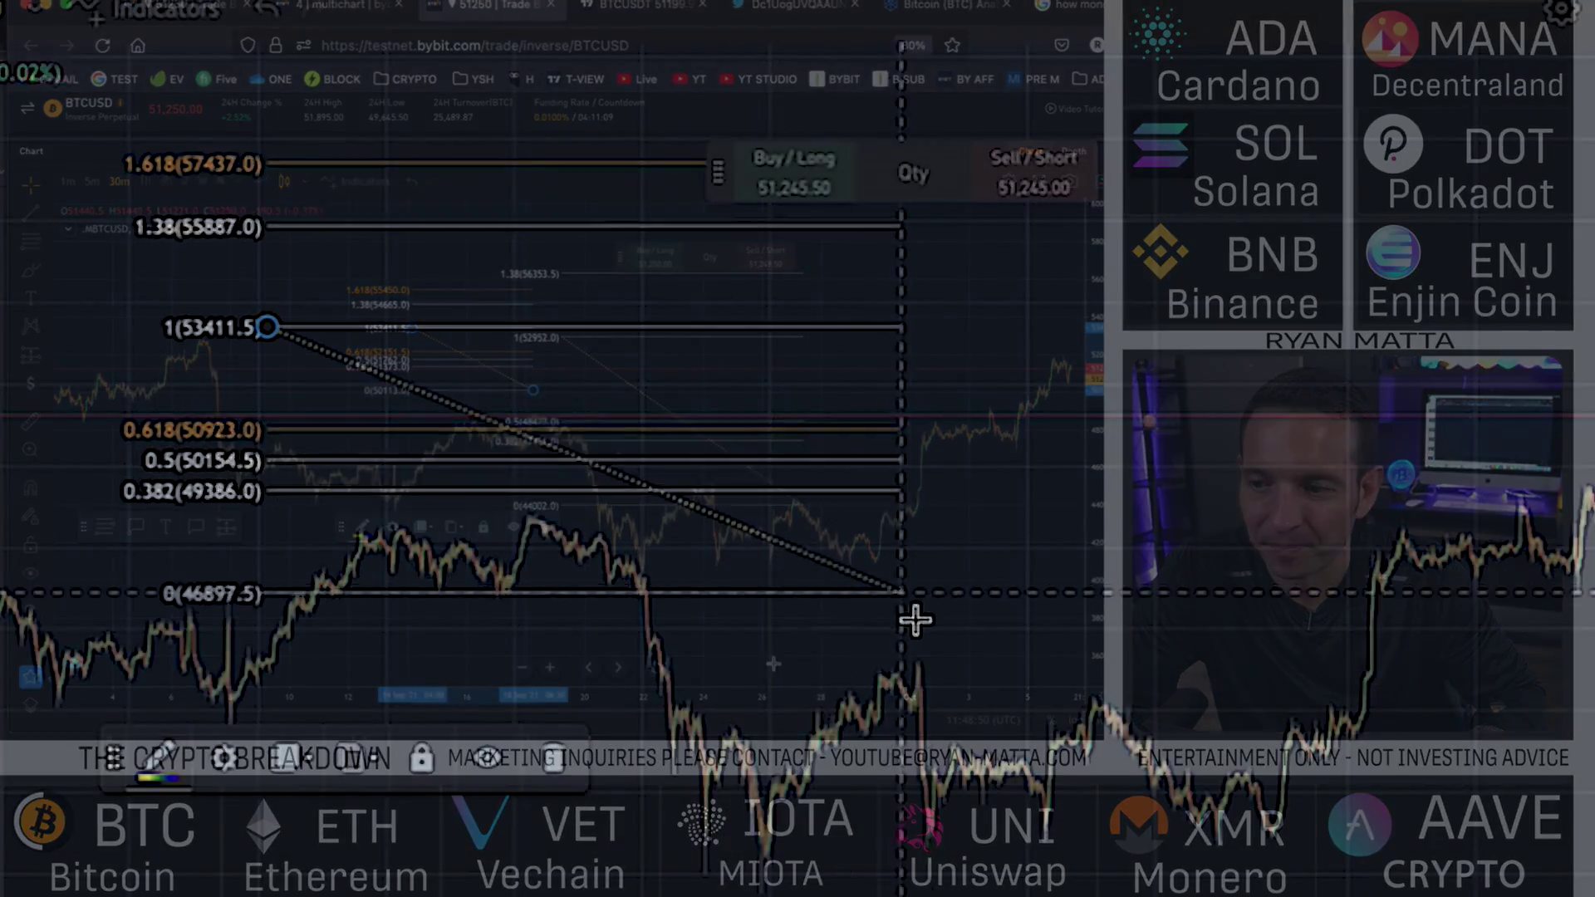
left_click_drag(914, 620, 1069, 613)
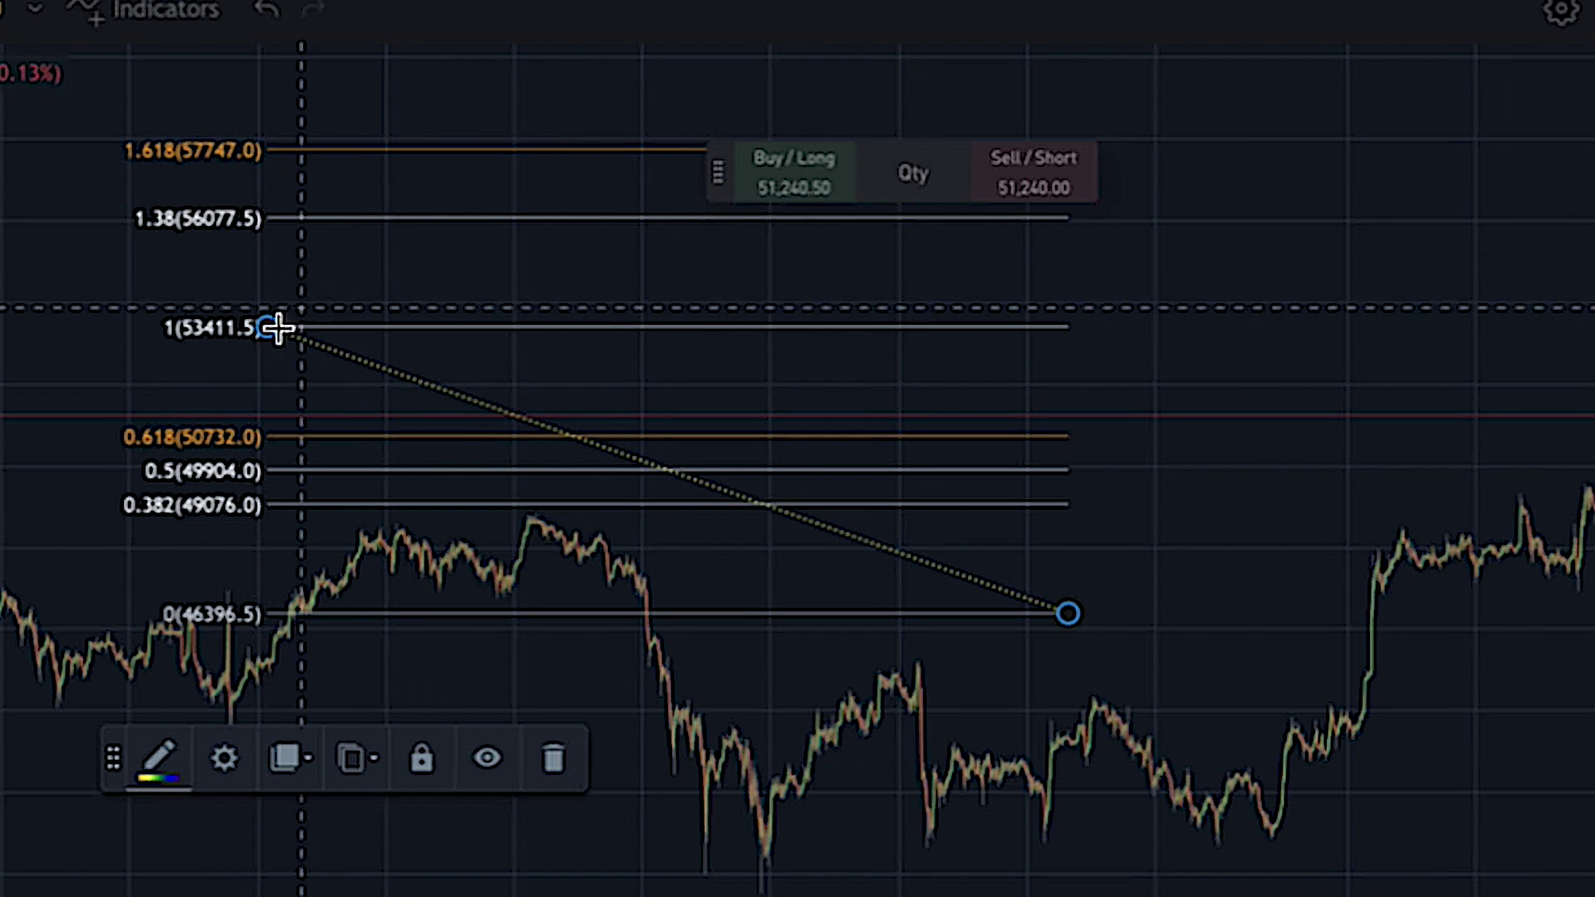
Raise the retracement's 1 anchor and switch the BTCUSD chart to daily (D) candles
left_click_drag(277, 329, 601, 287)
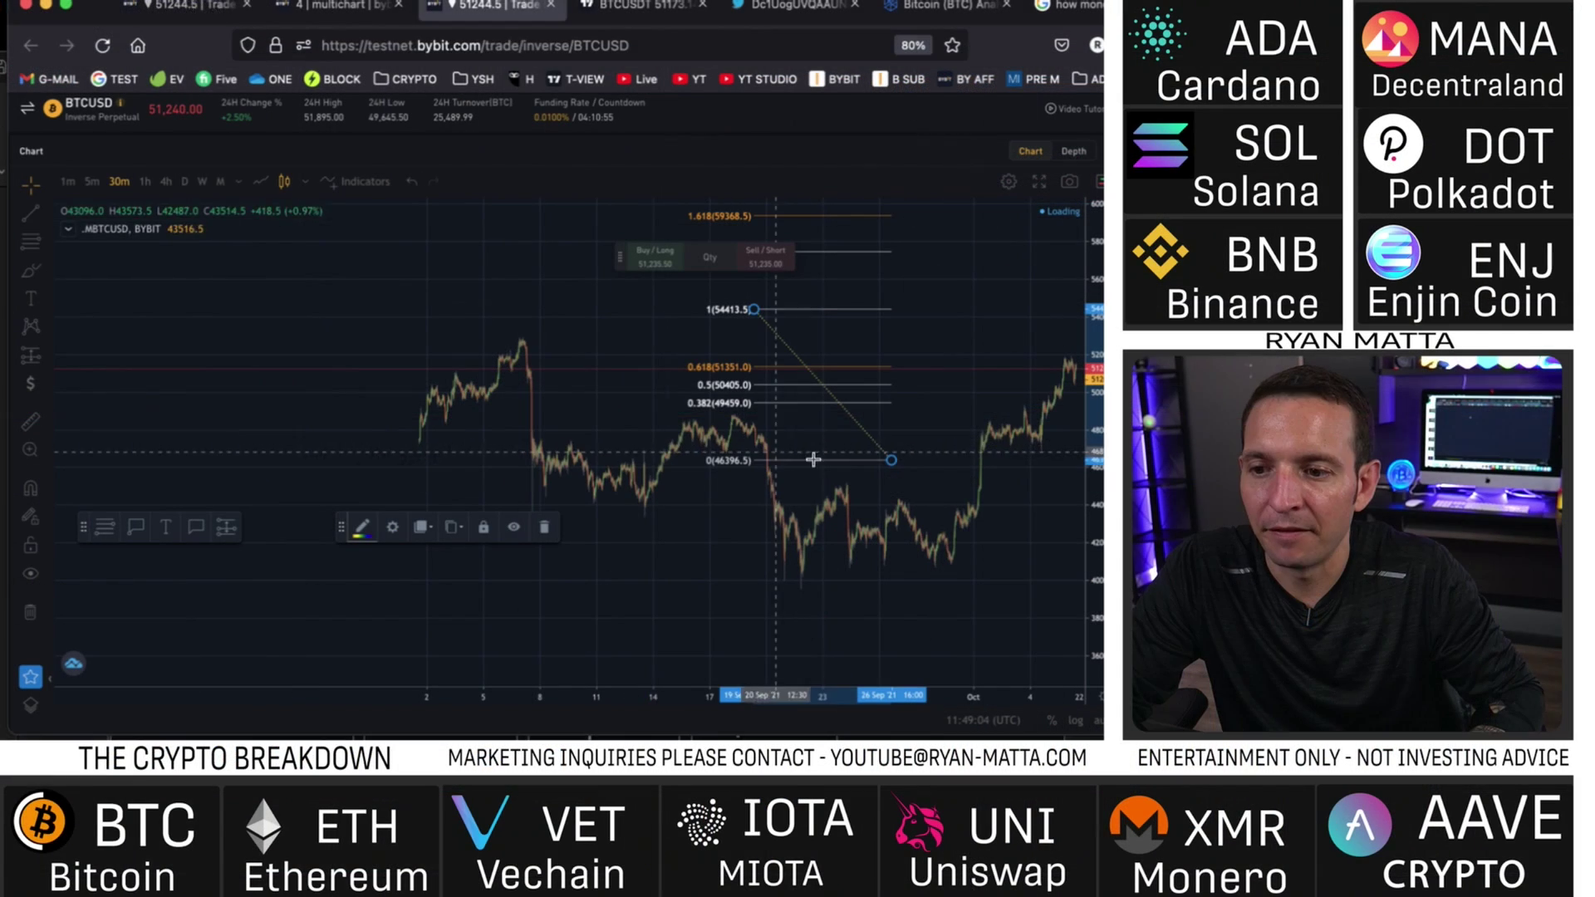
left_click(185, 182)
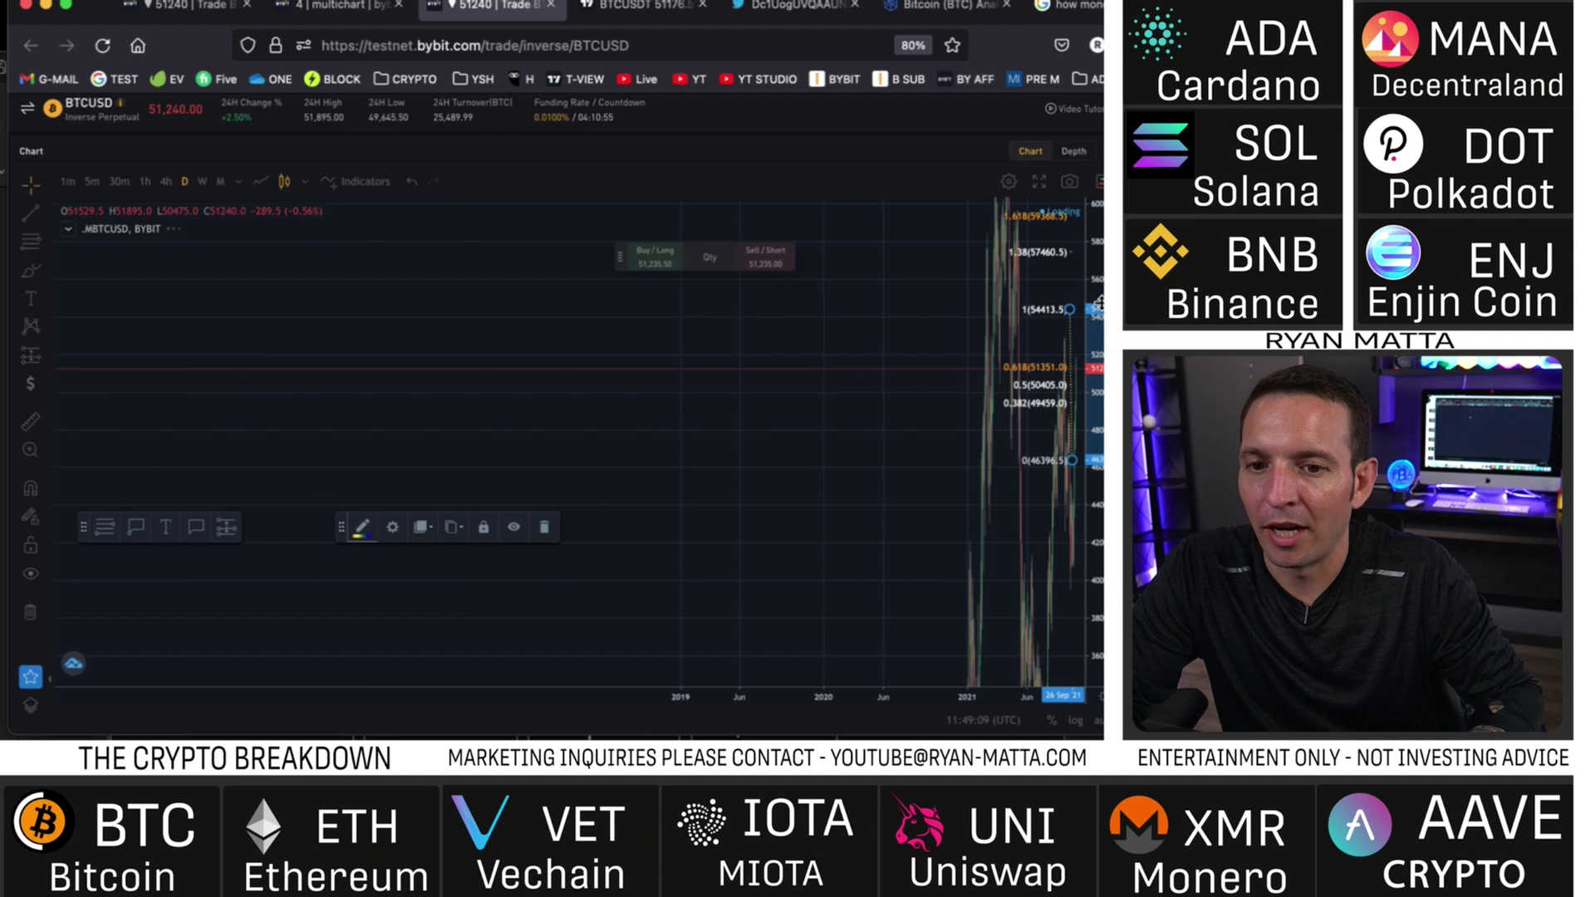
left_click_drag(921, 478, 553, 451)
scroll(601, 430, "up", 8)
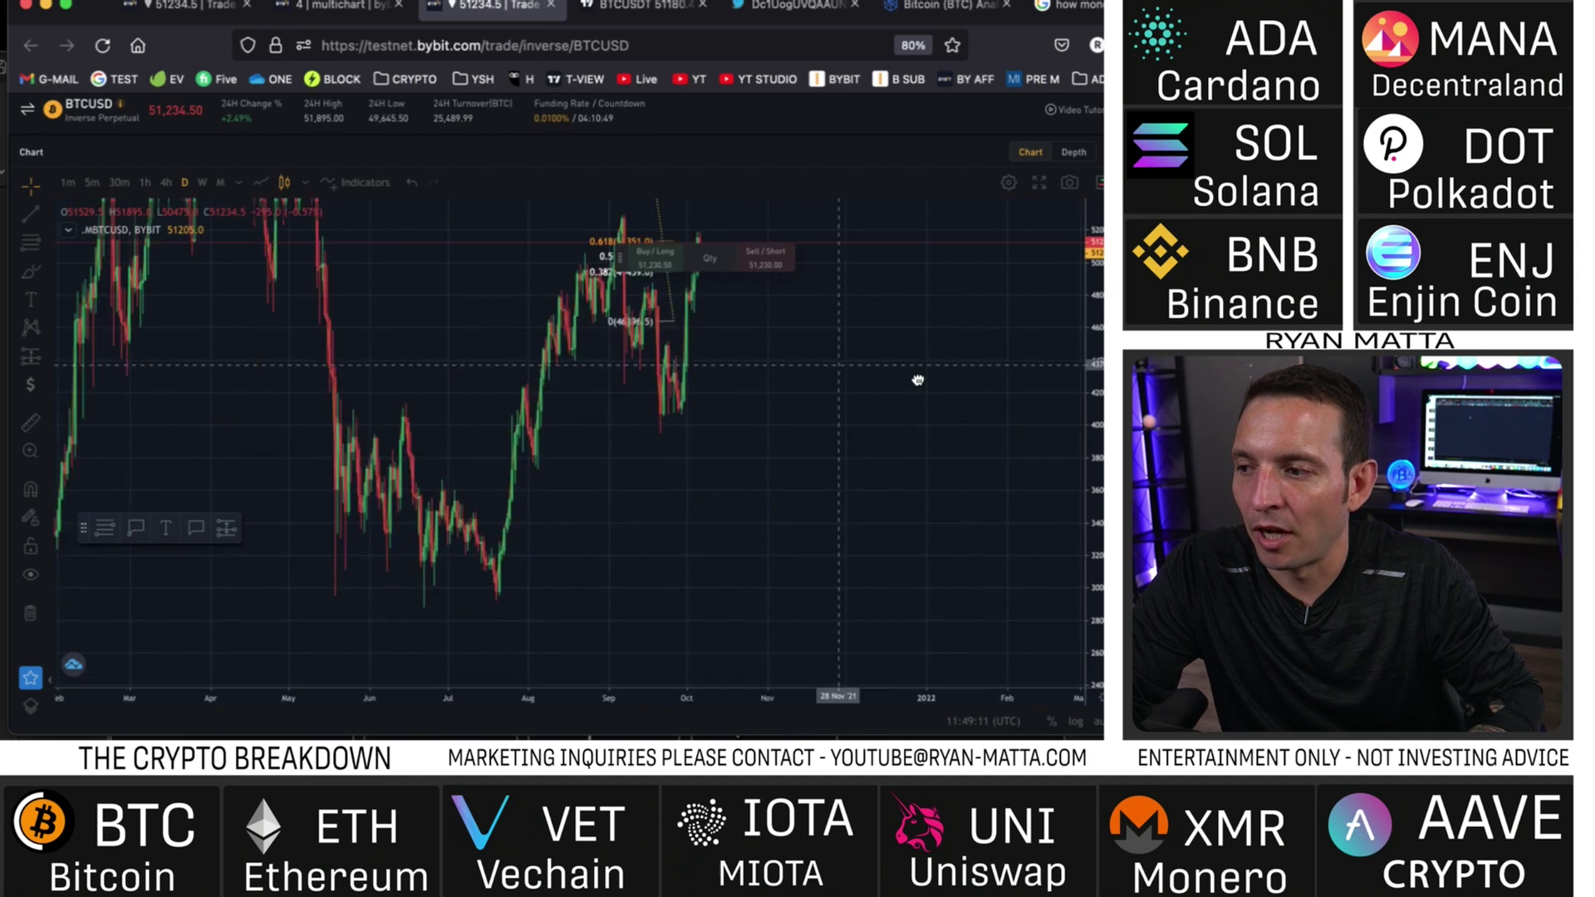
Delete the Fibonacci retracement and move the Buy/Sell widget out of the way
left_click(803, 355)
key("Delete")
left_click_drag(625, 272, 837, 239)
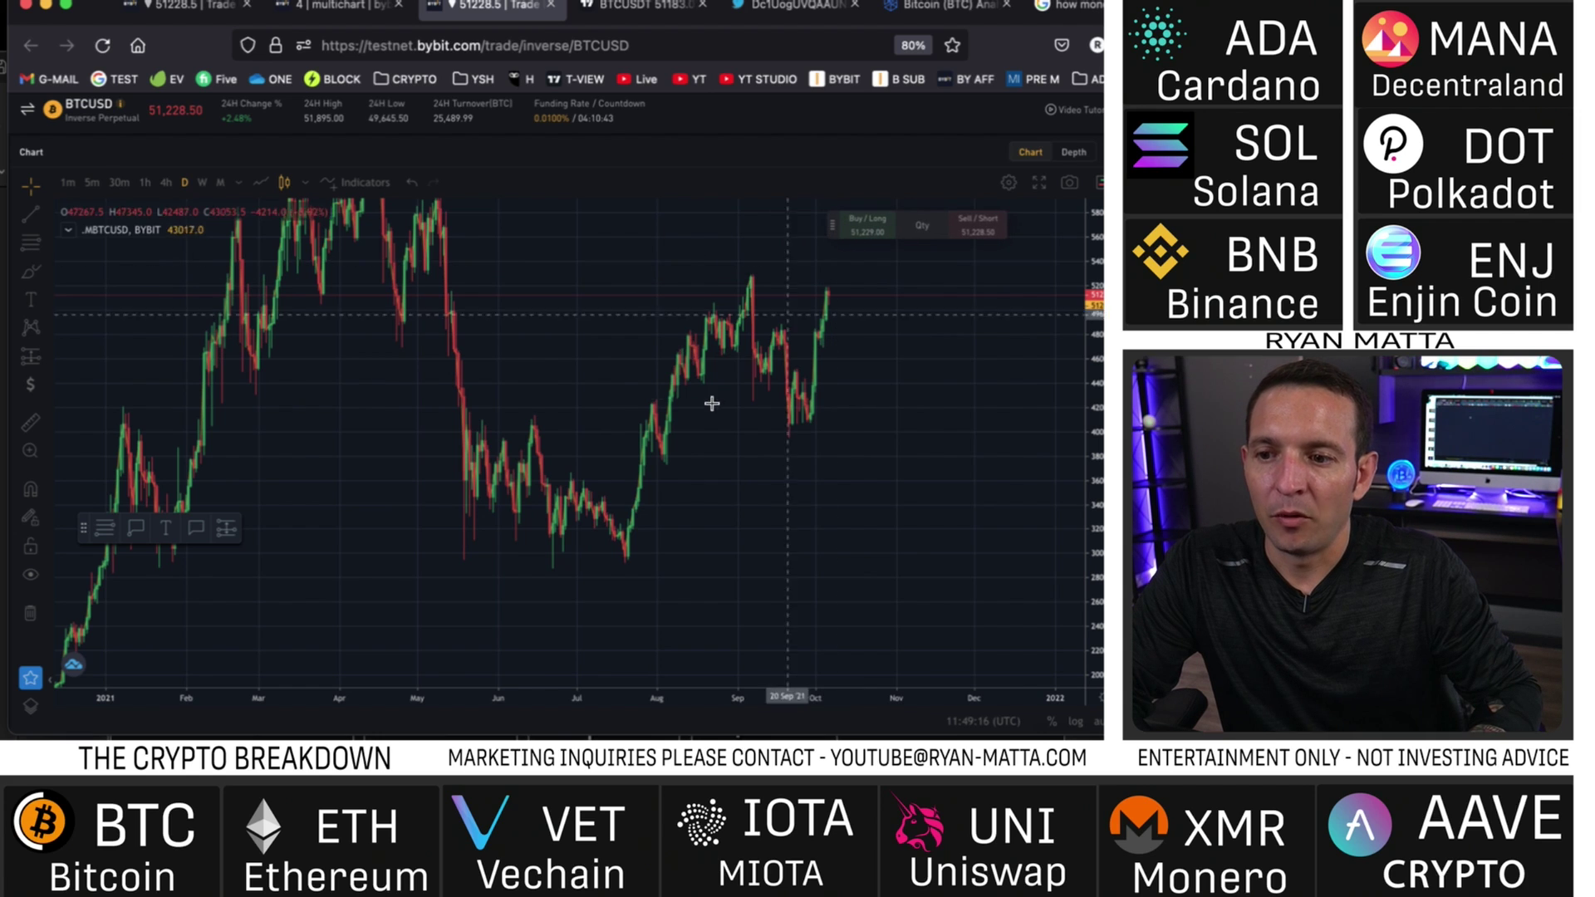
scroll(652, 427, "up", 5)
scroll(478, 424, "down", 1)
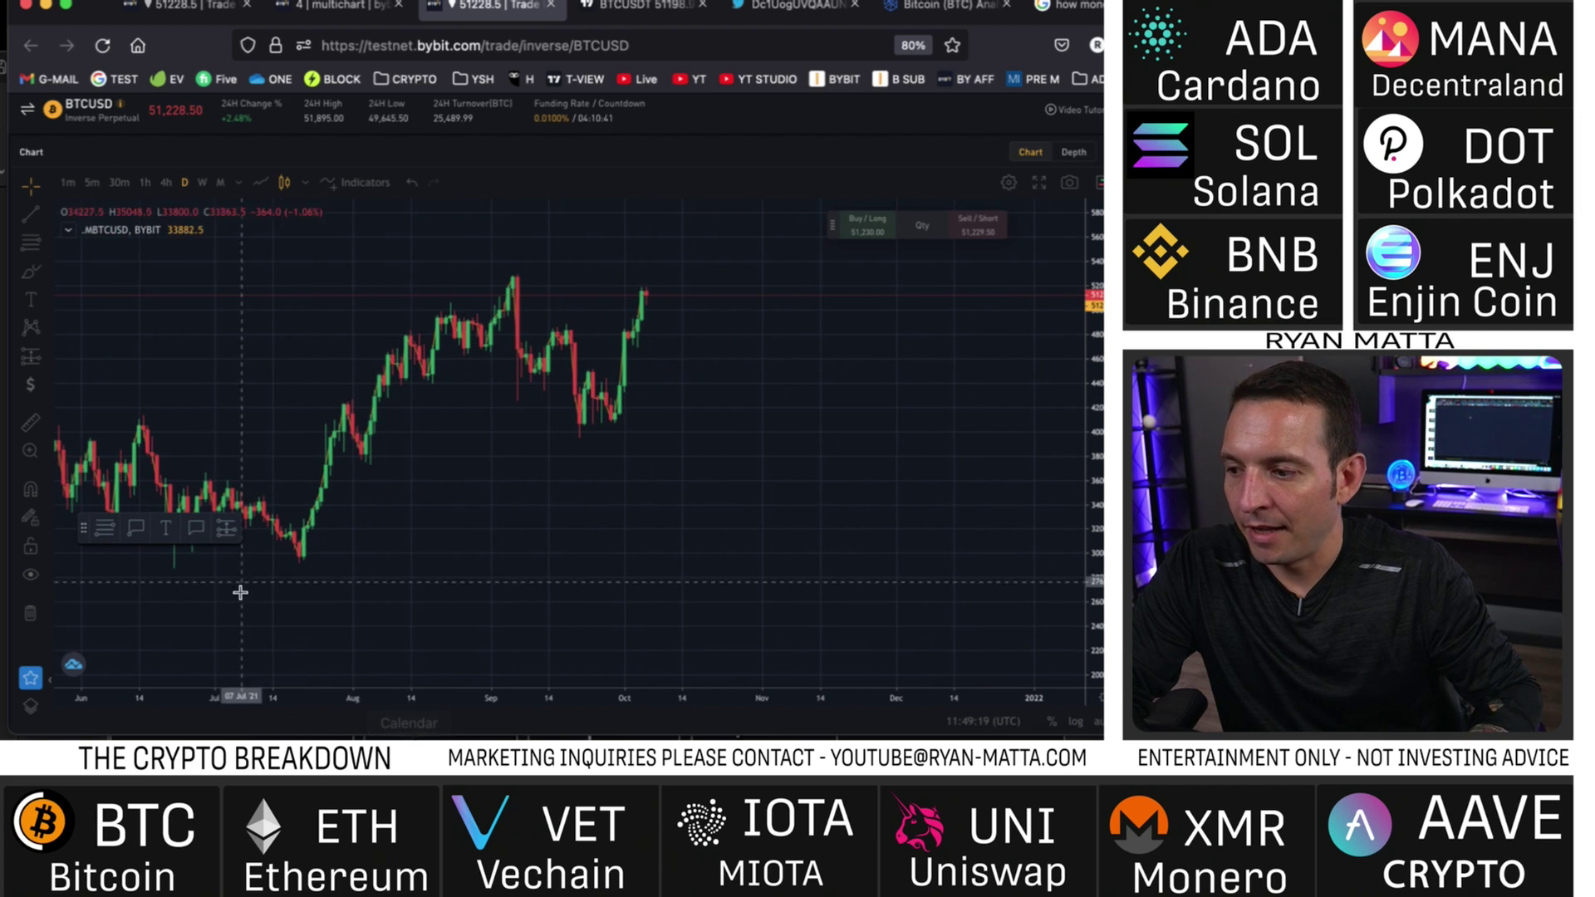
left_click(46, 241)
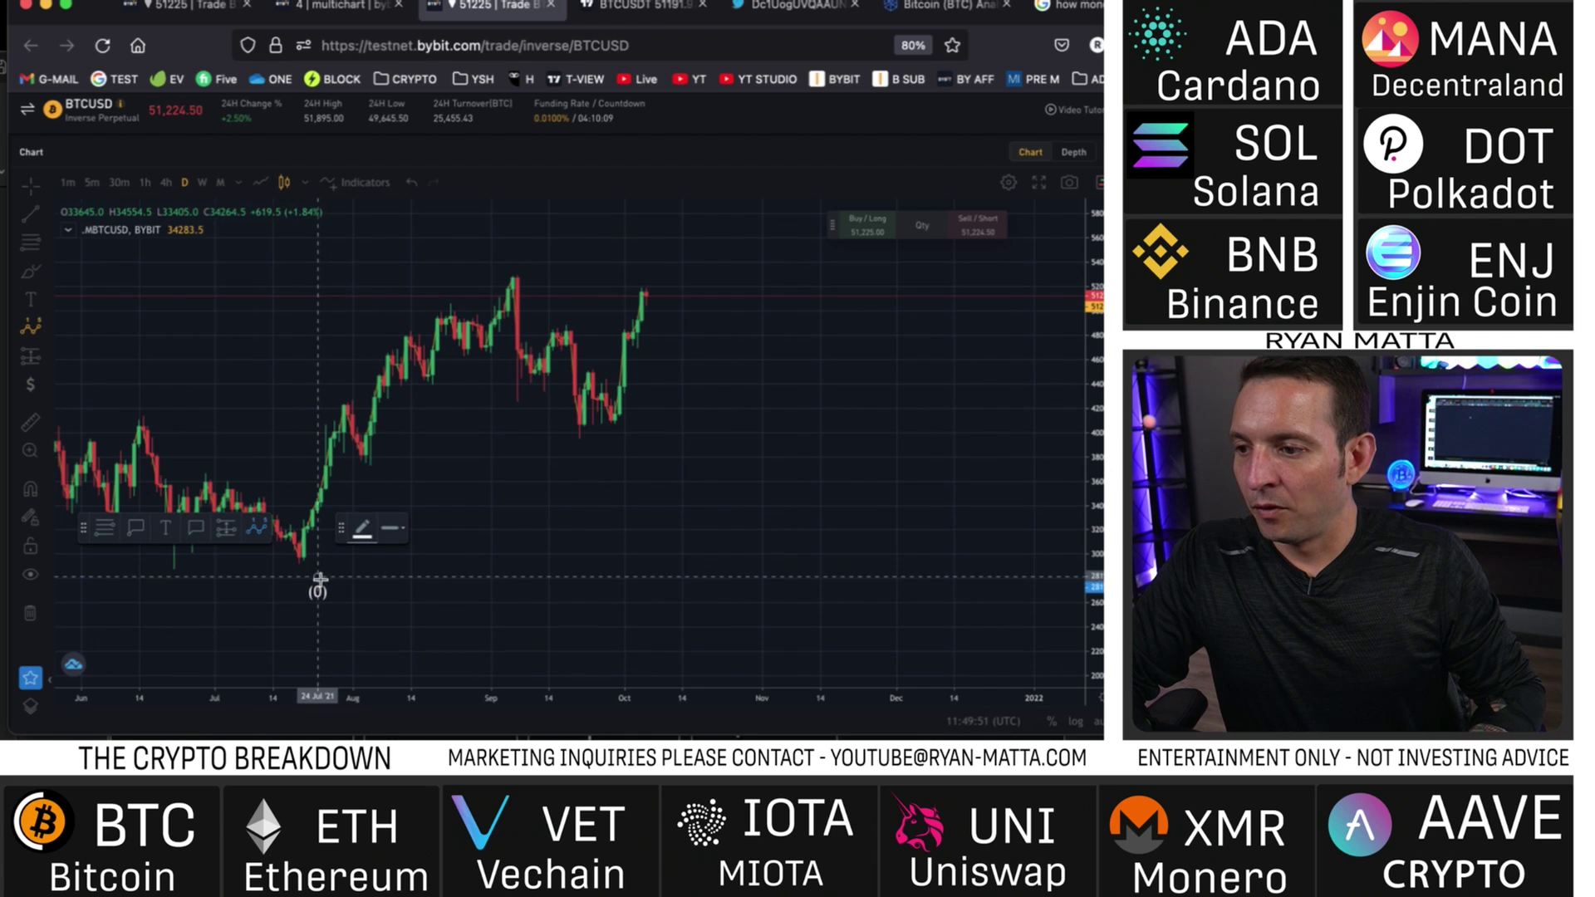
left_click(319, 577)
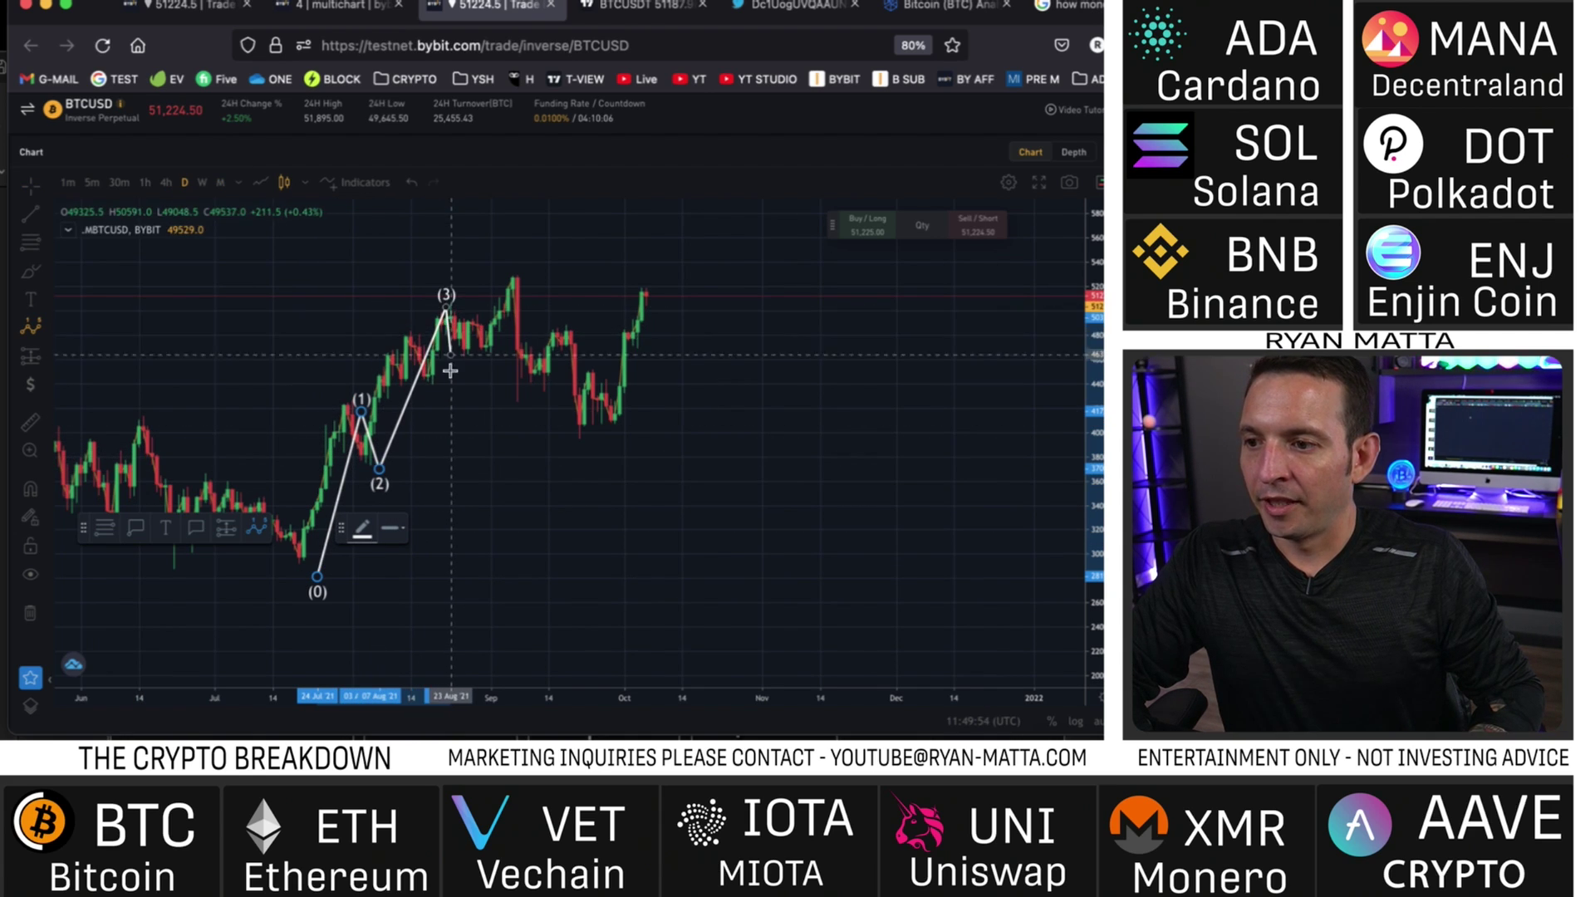
left_click(515, 284)
left_click_drag(469, 324, 767, 318)
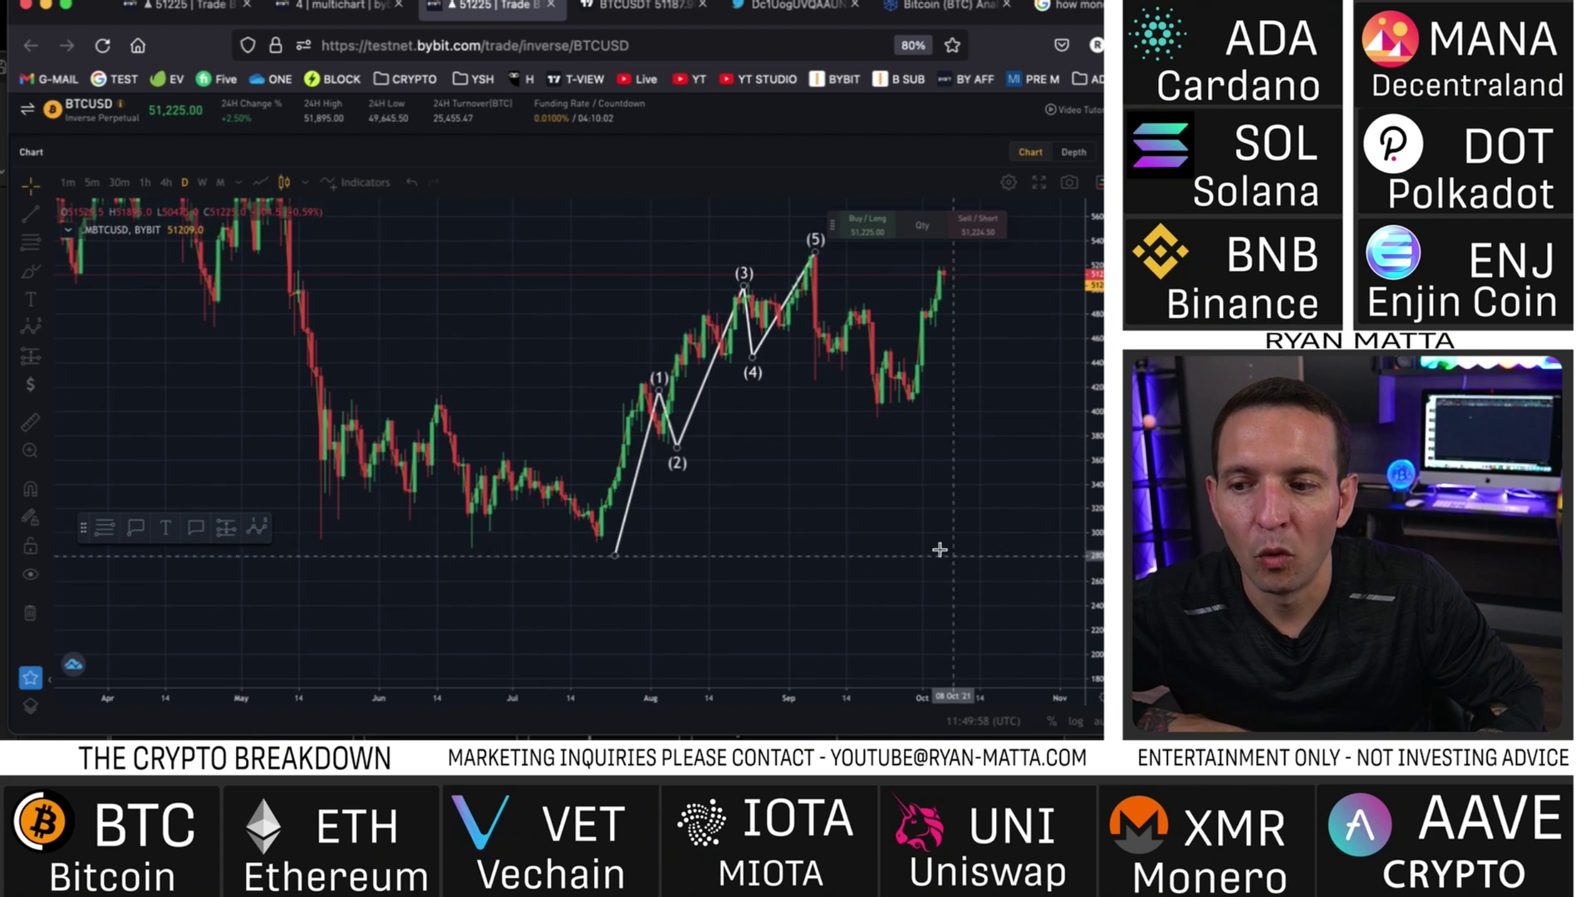
left_click_drag(820, 486, 762, 473)
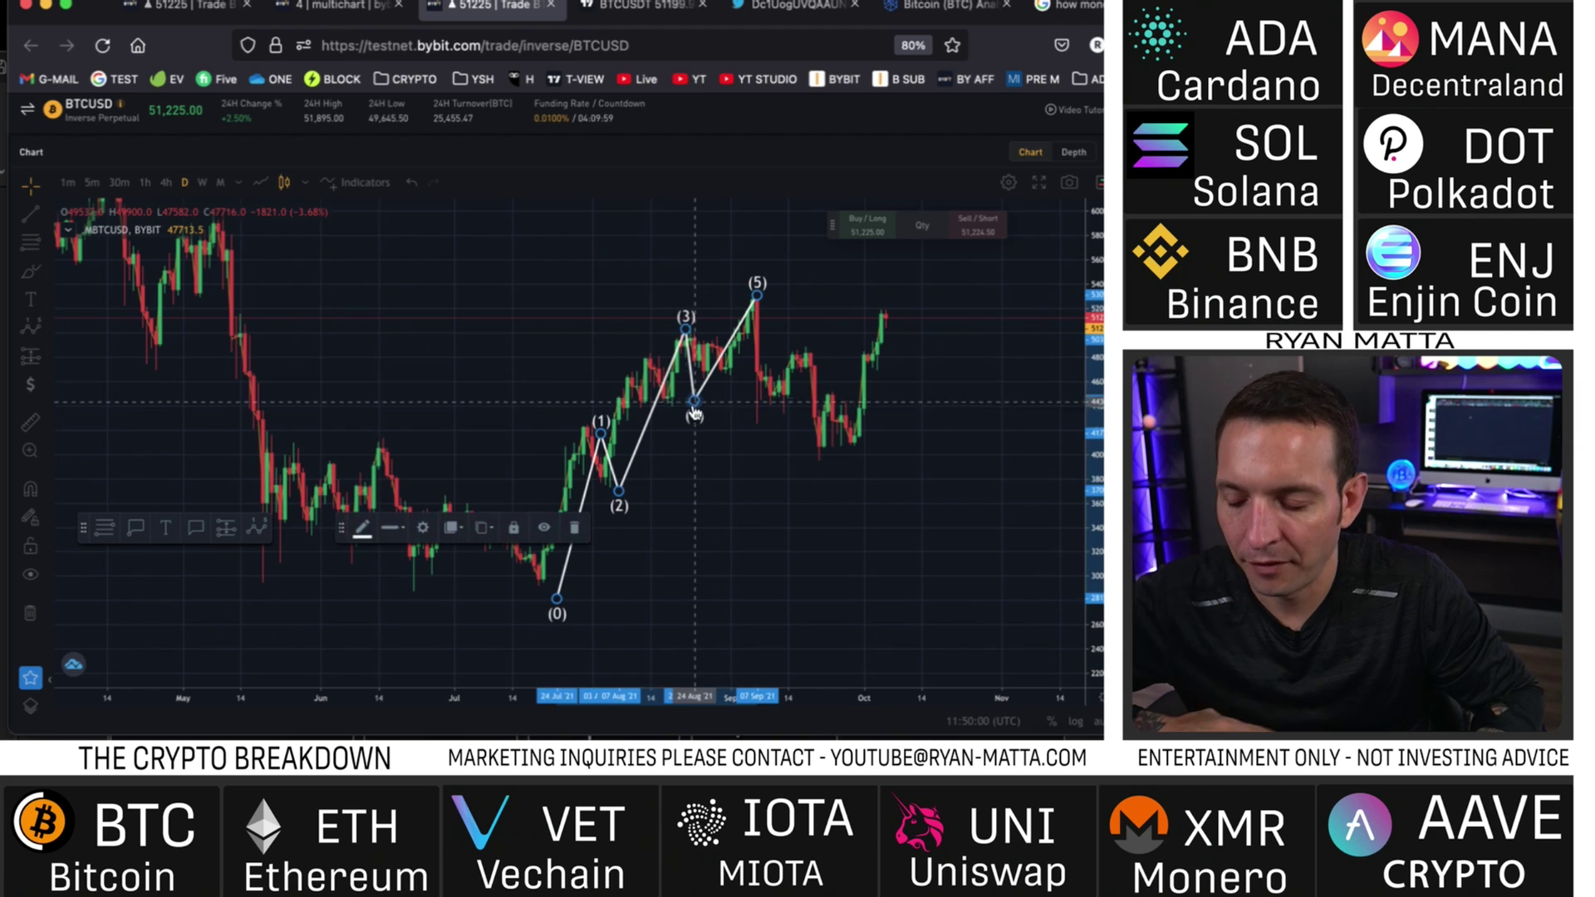
key("Delete")
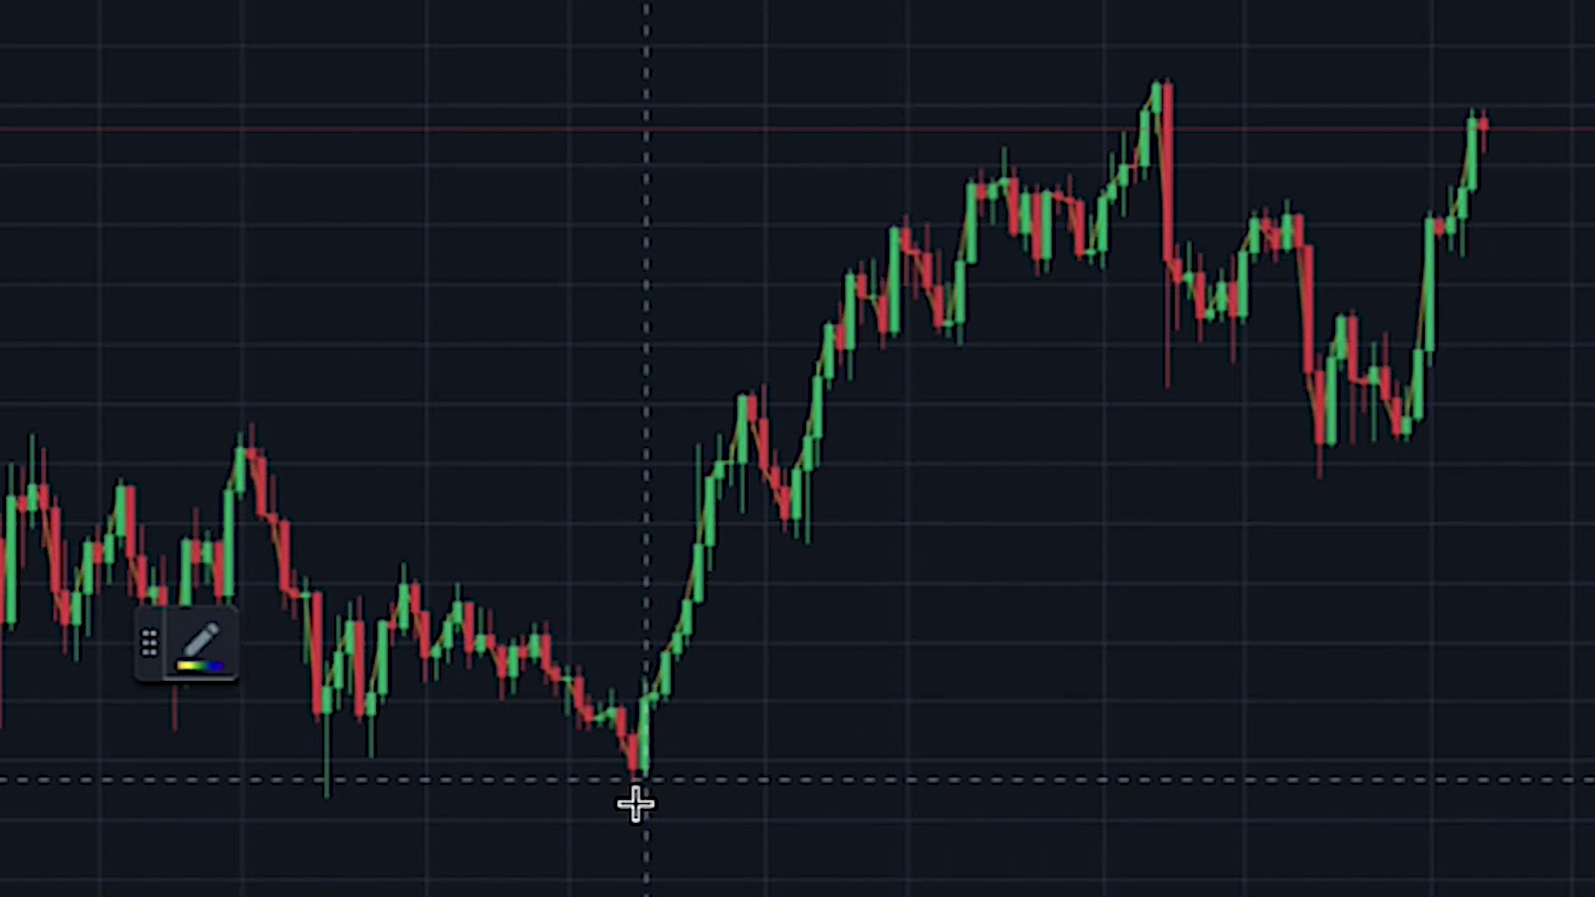
Draw a Fibonacci retracement from the 29315.5 low up to 42628.0
left_click(638, 806)
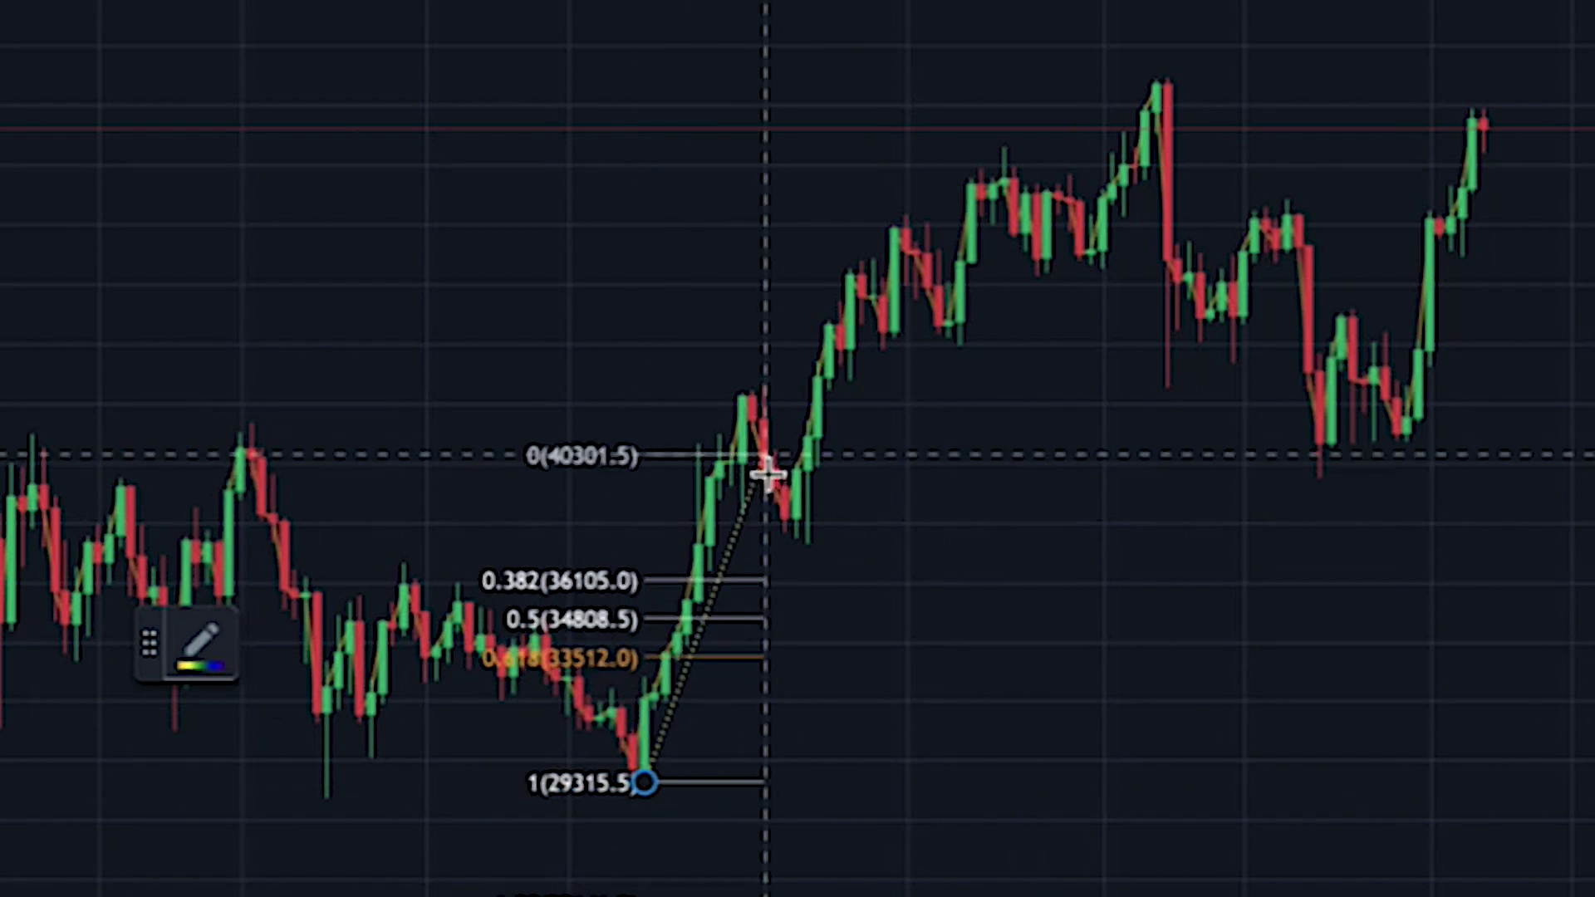
left_click(846, 412)
mouse_move(876, 502)
left_mouse_down()
mouse_move(886, 452)
mouse_move(927, 436)
left_mouse_up()
scroll(997, 509, "up", 5)
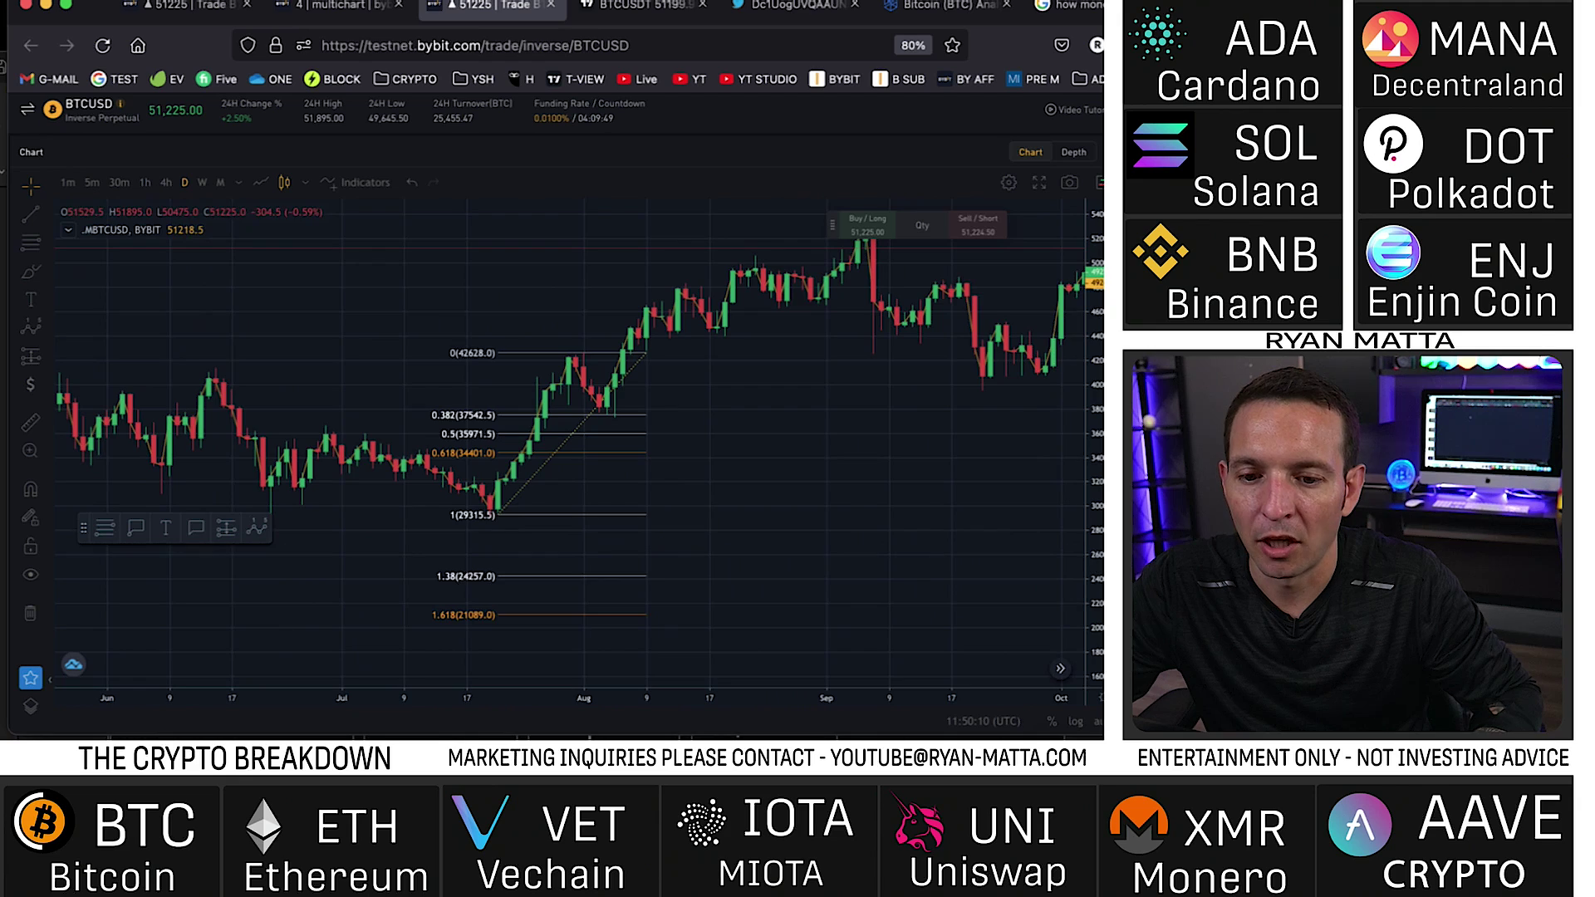
Stretch the price scale and place a price label near the 0.382 level
left_click_drag(1097, 540, 1096, 386)
left_click_drag(801, 466, 938, 474)
left_click(143, 534)
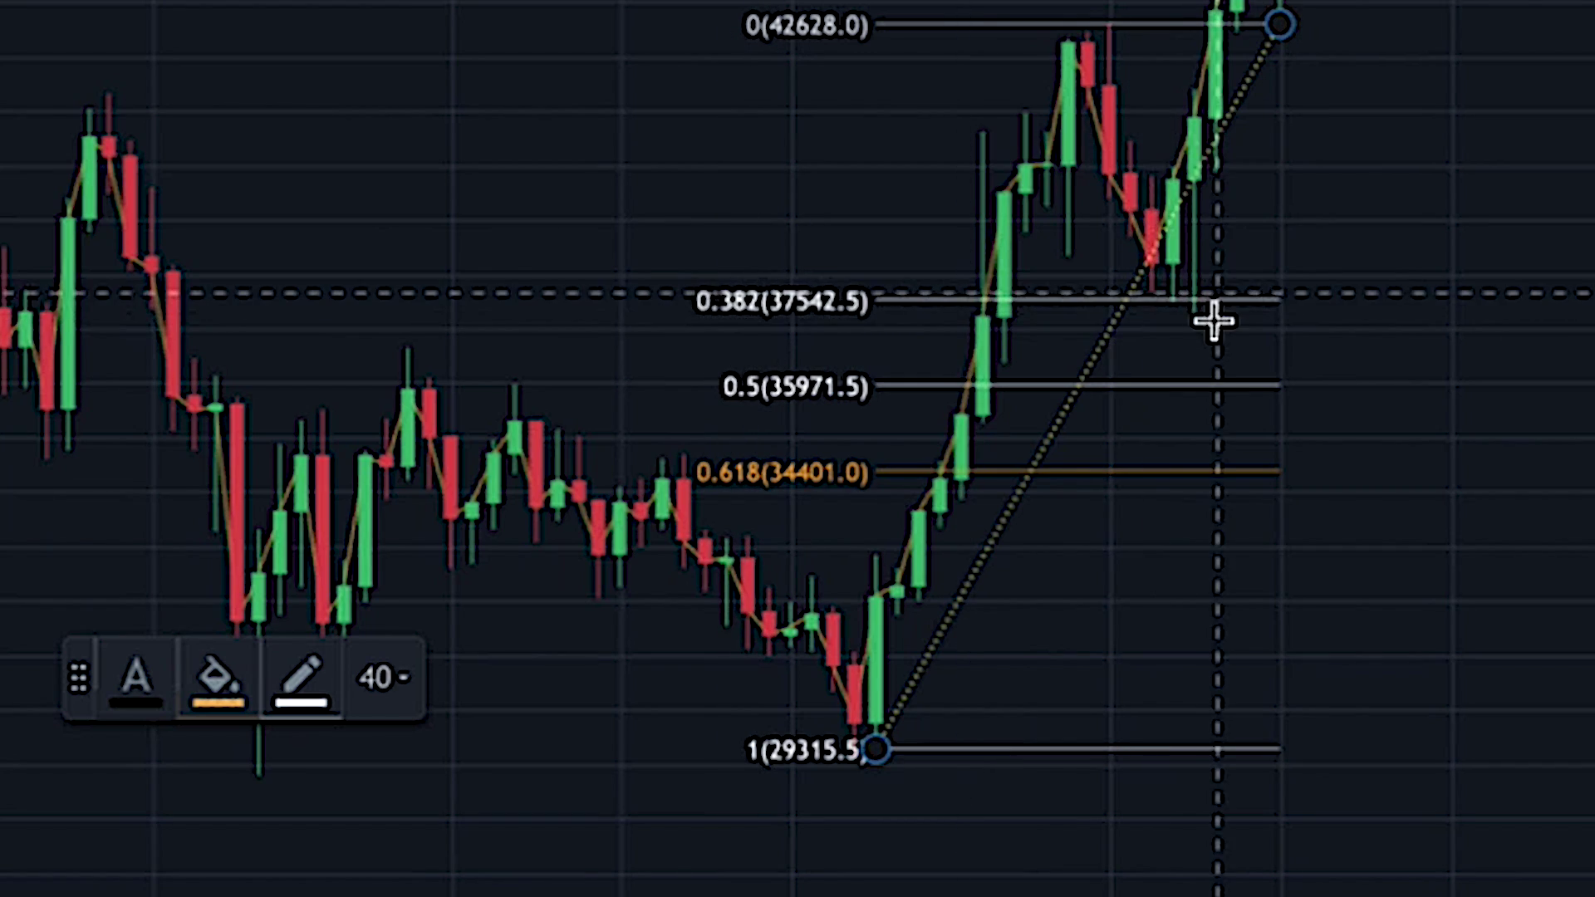
left_click(1200, 319)
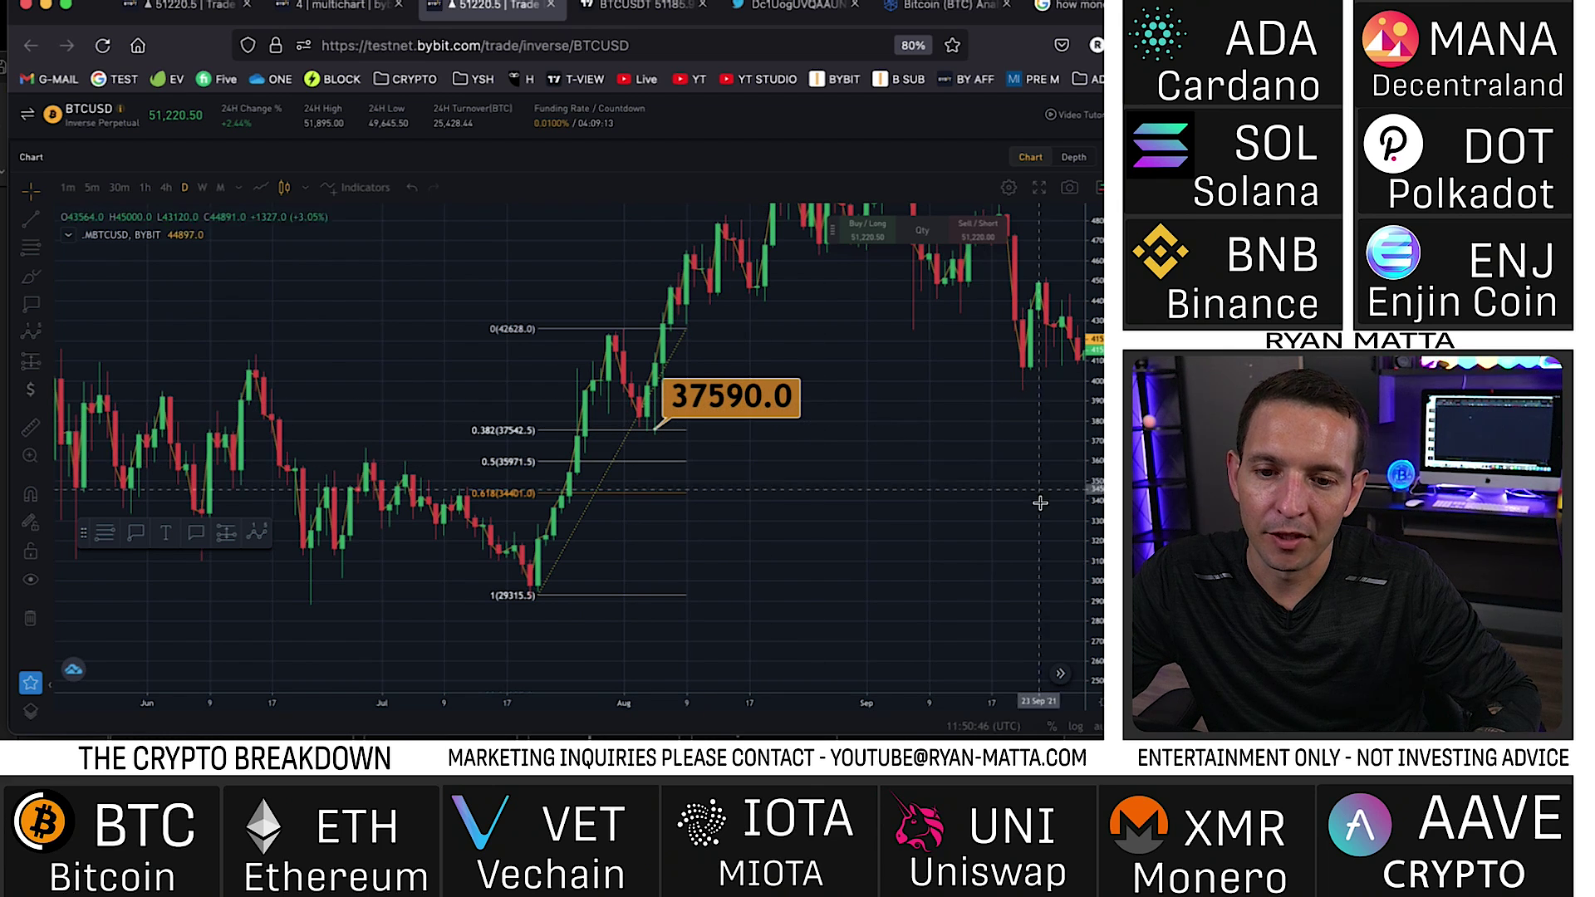
Lower the price label to 37413.5
left_click_drag(1099, 566, 1066, 378)
left_click_drag(731, 462, 937, 470)
scroll(931, 467, "up", 10)
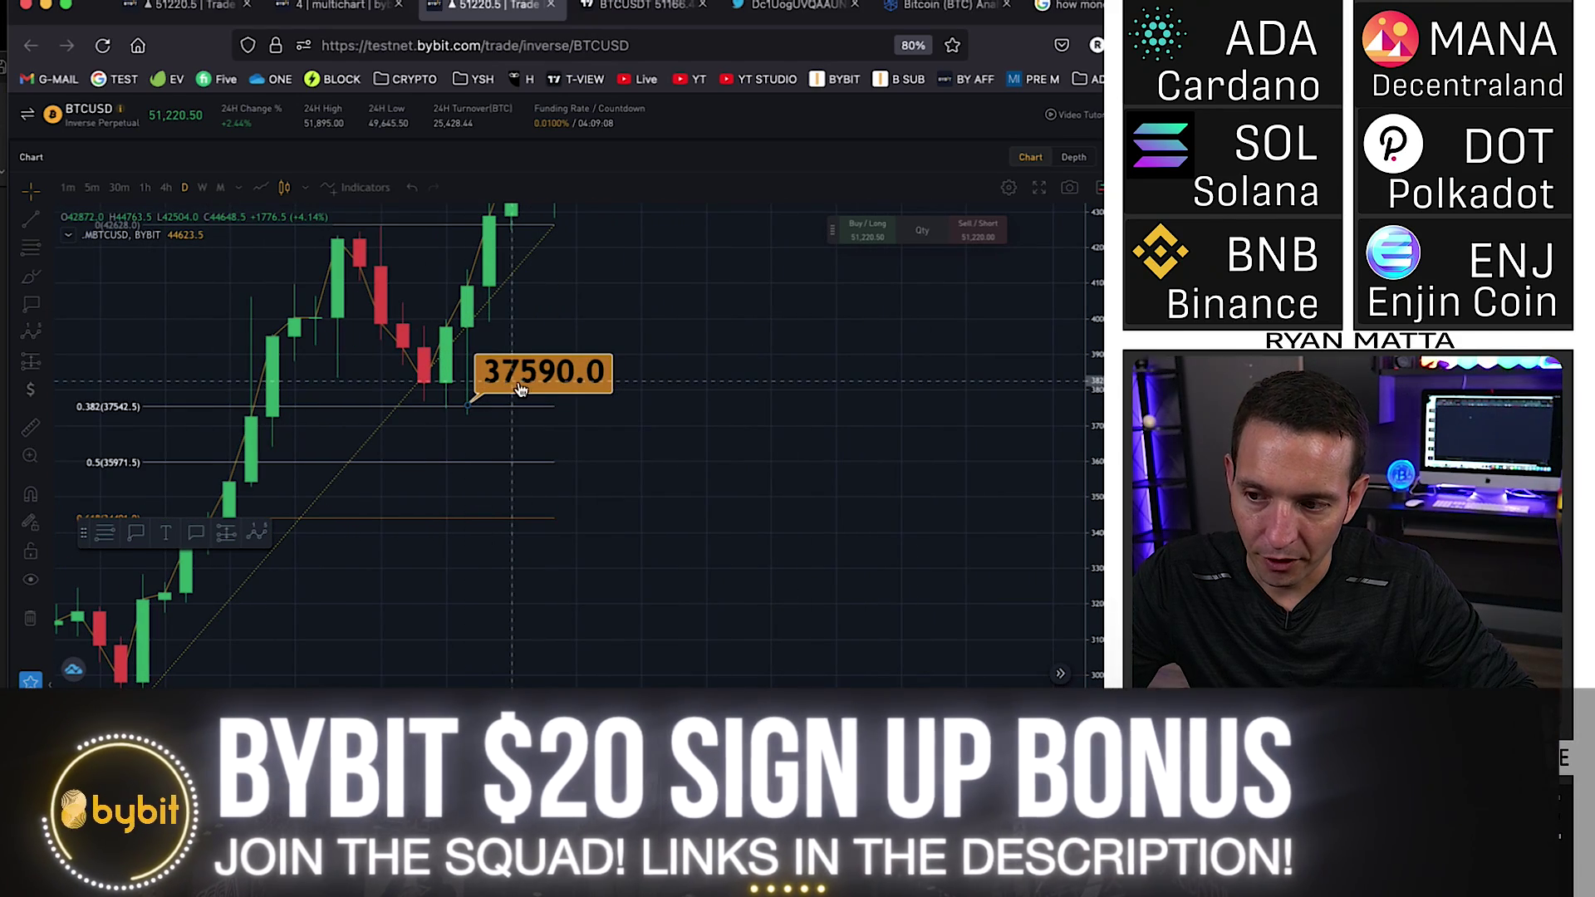
left_click_drag(550, 384, 536, 387)
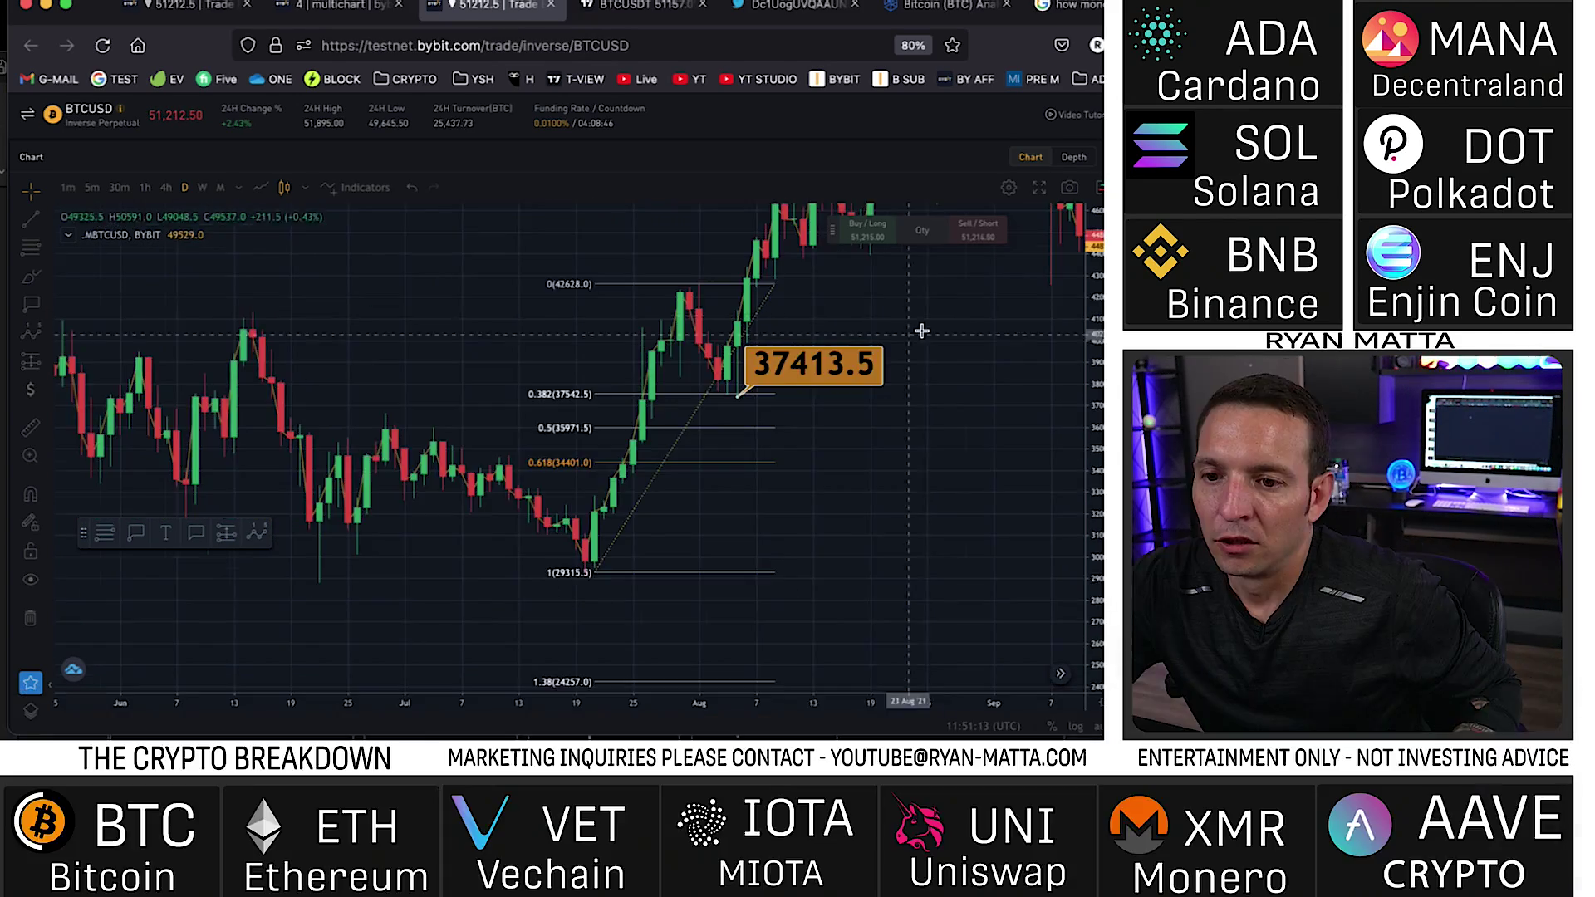
Bring August–October into view and start an Elliott wave count from the 29315.5 low
left_click_drag(922, 331, 587, 467)
scroll(600, 498, "down", 10)
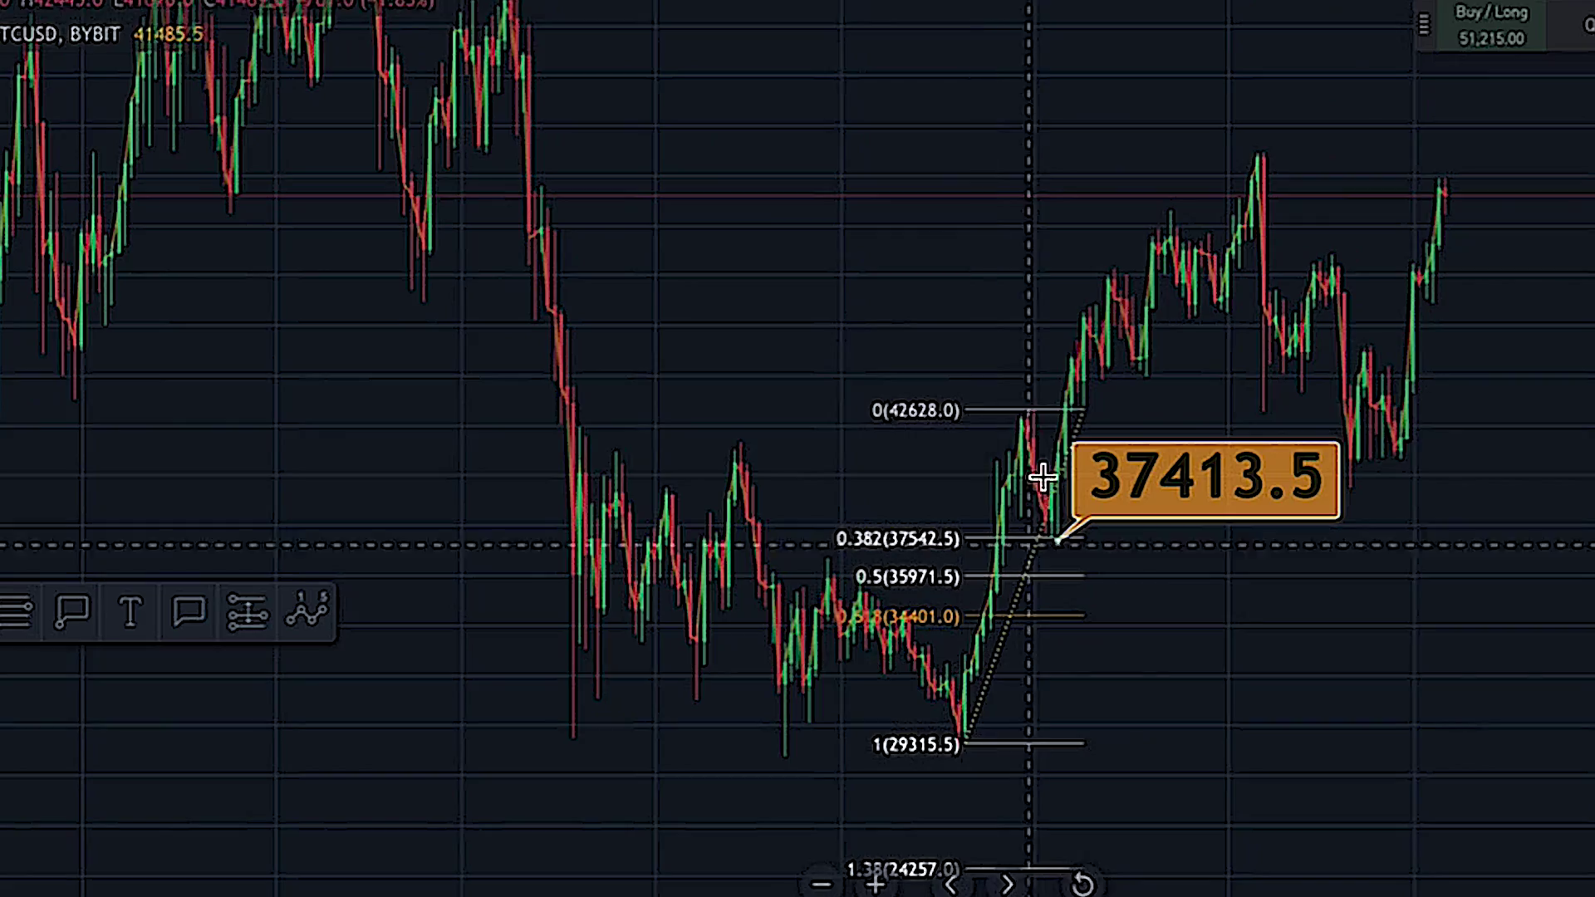
left_click(316, 632)
left_click(962, 738)
left_click(1022, 411)
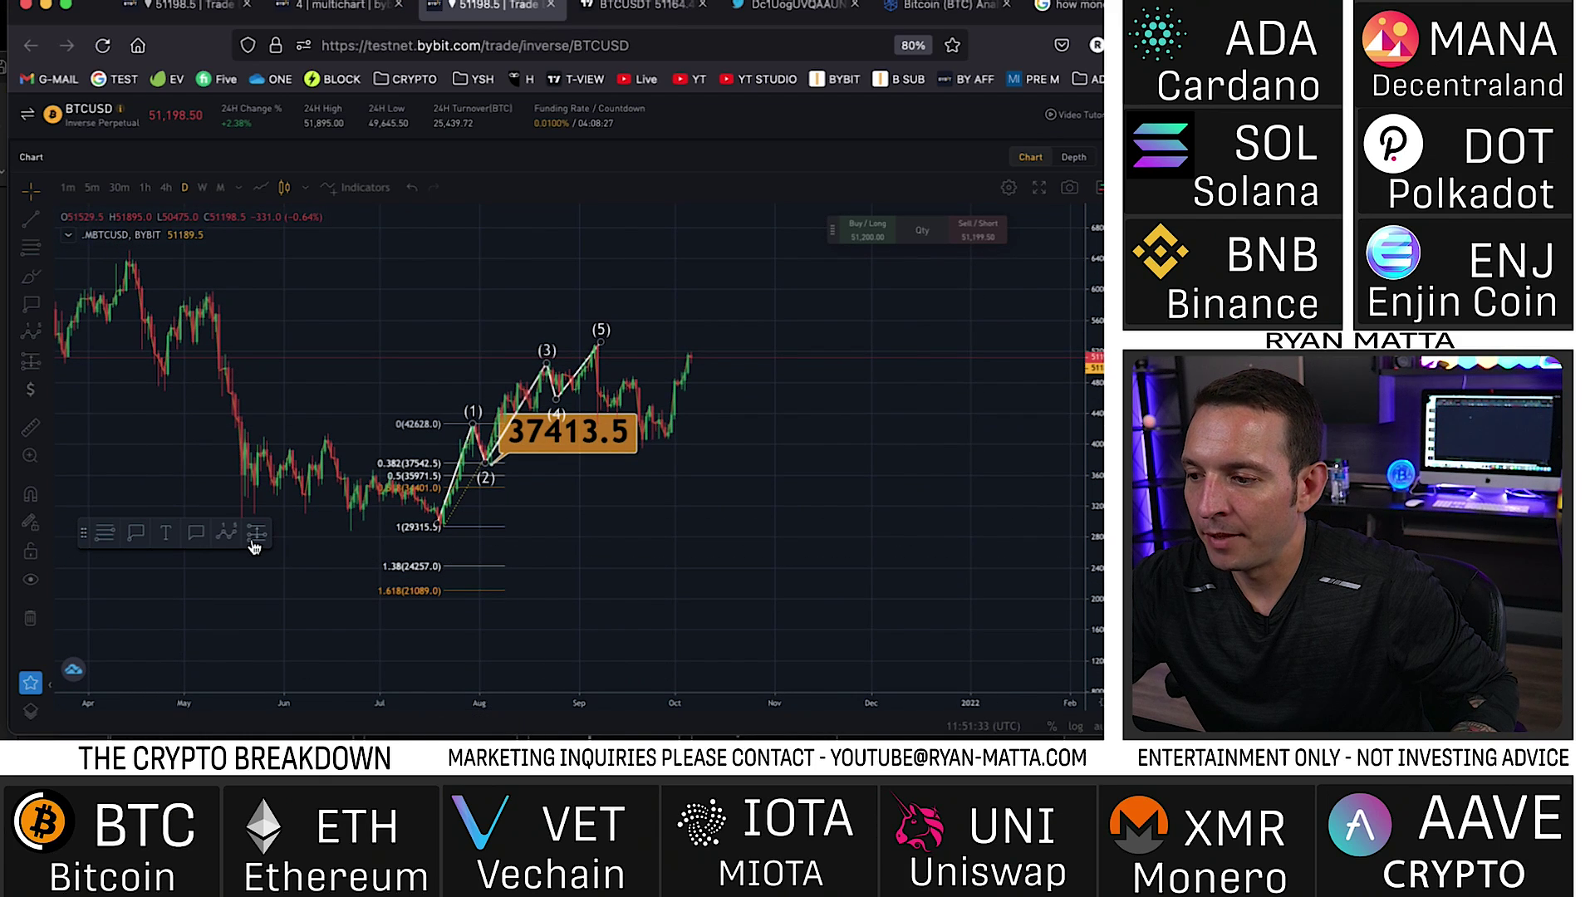
Draw and delete a trial projected wave count, then top a new retracement at the 52728.0 peak
left_click(524, 557)
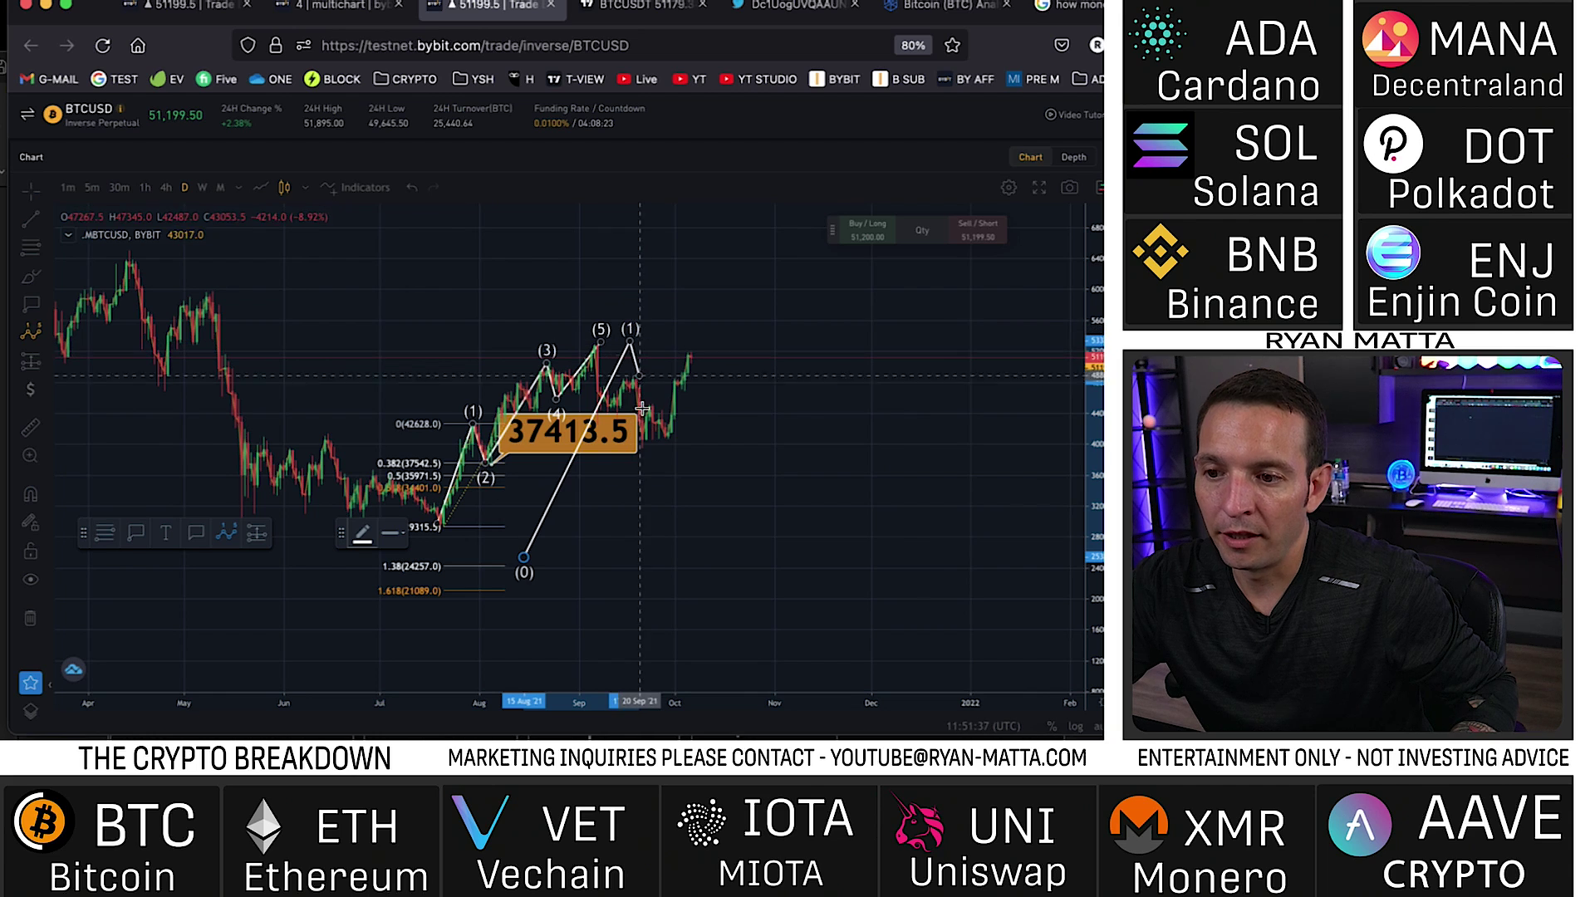
left_click(652, 453)
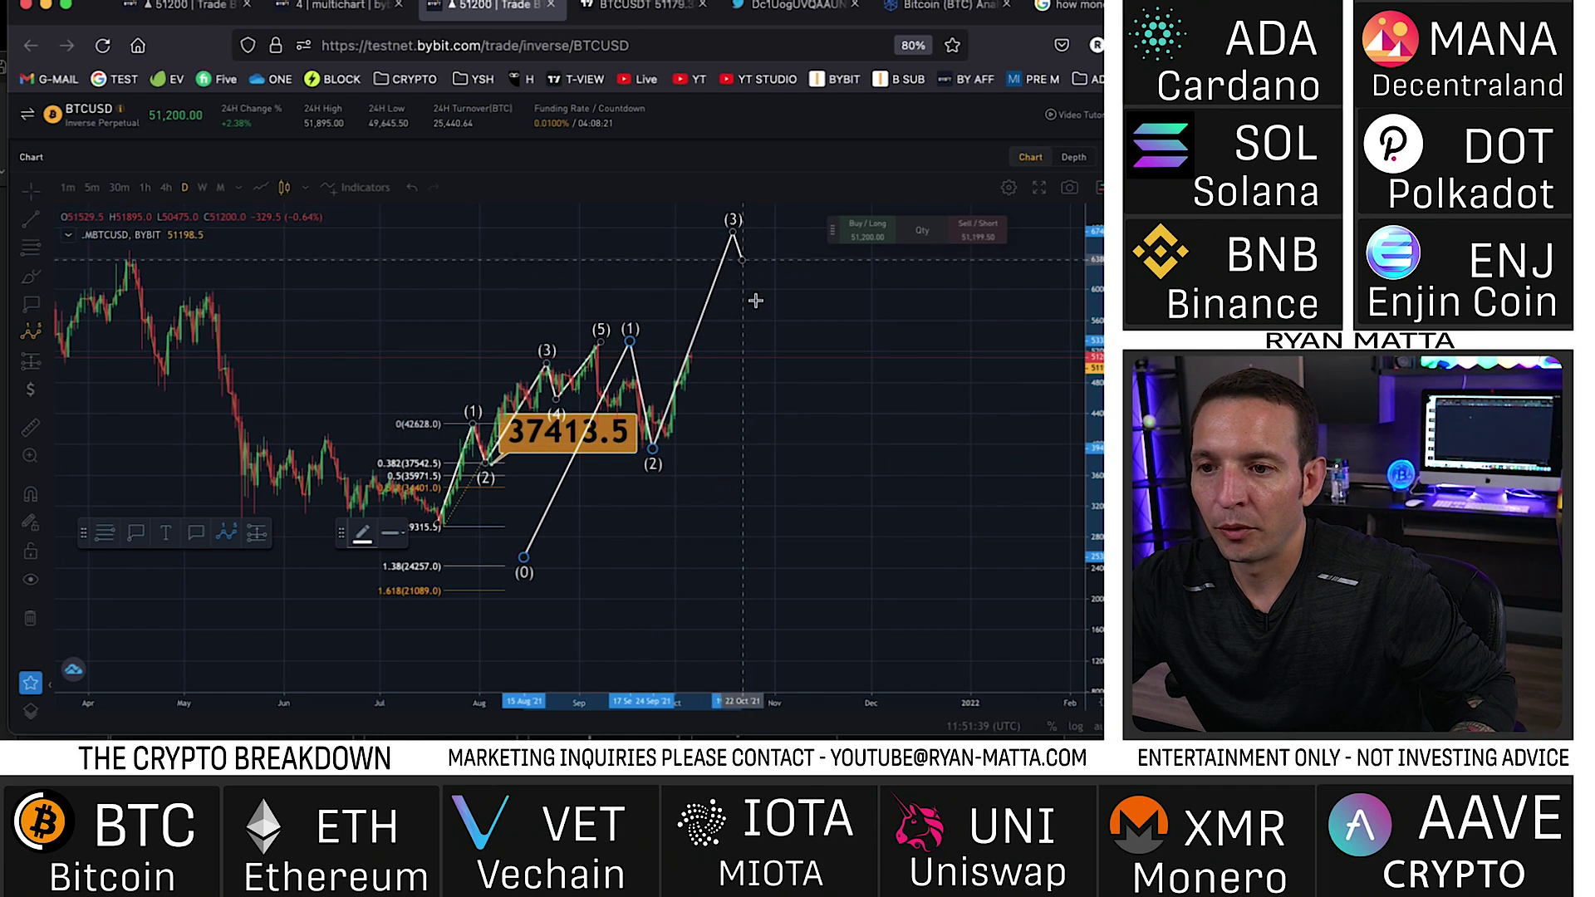
left_click(783, 214)
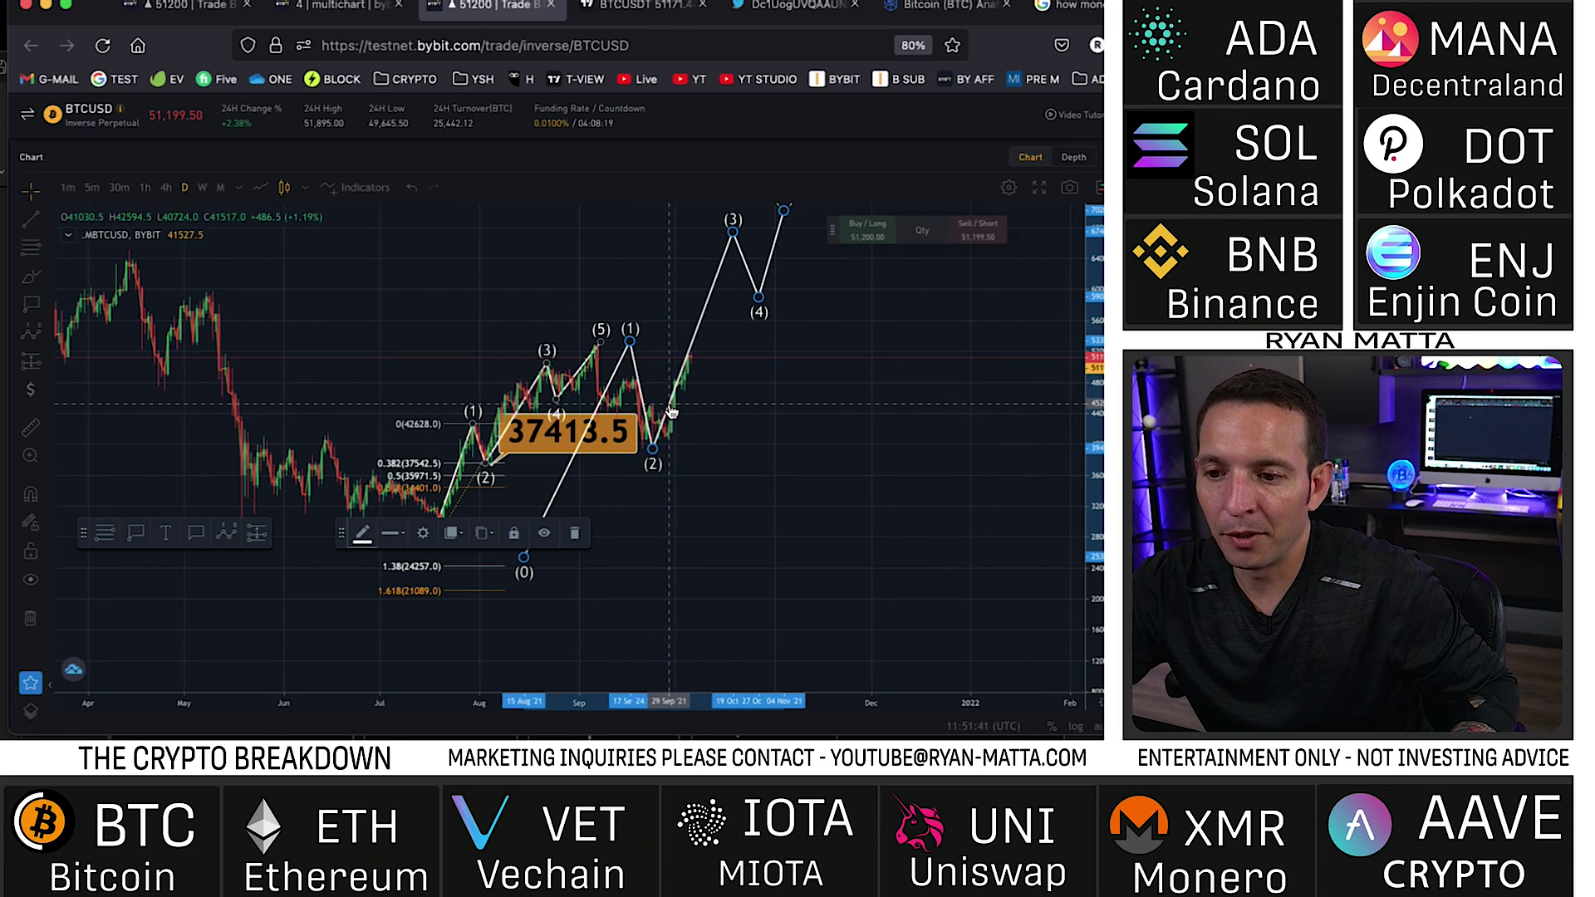
key("Delete")
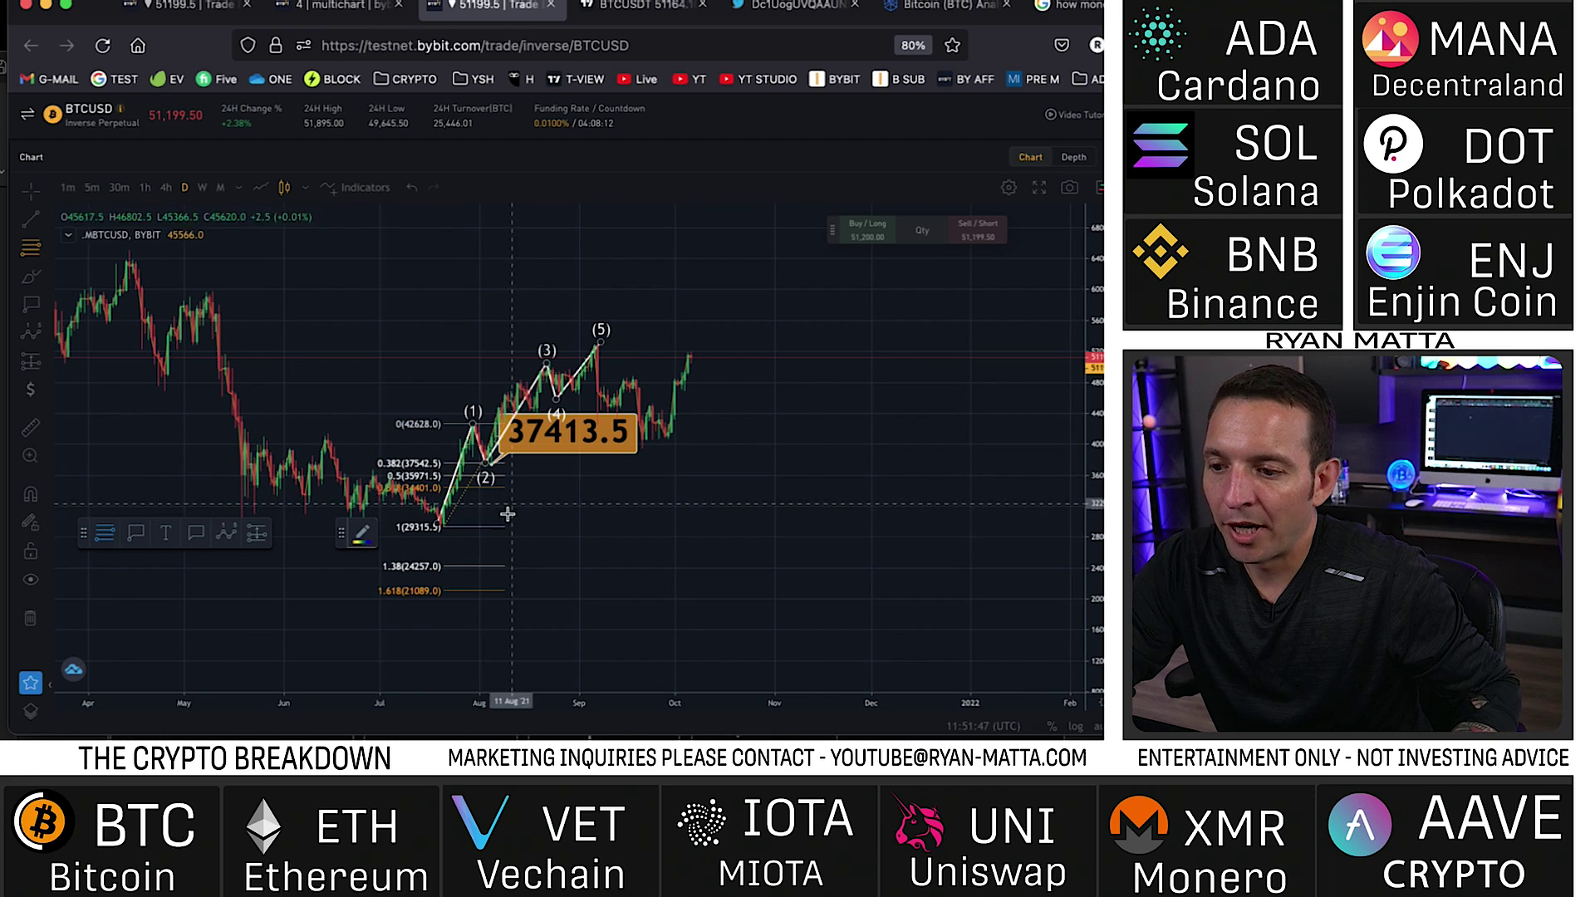
left_click(800, 347)
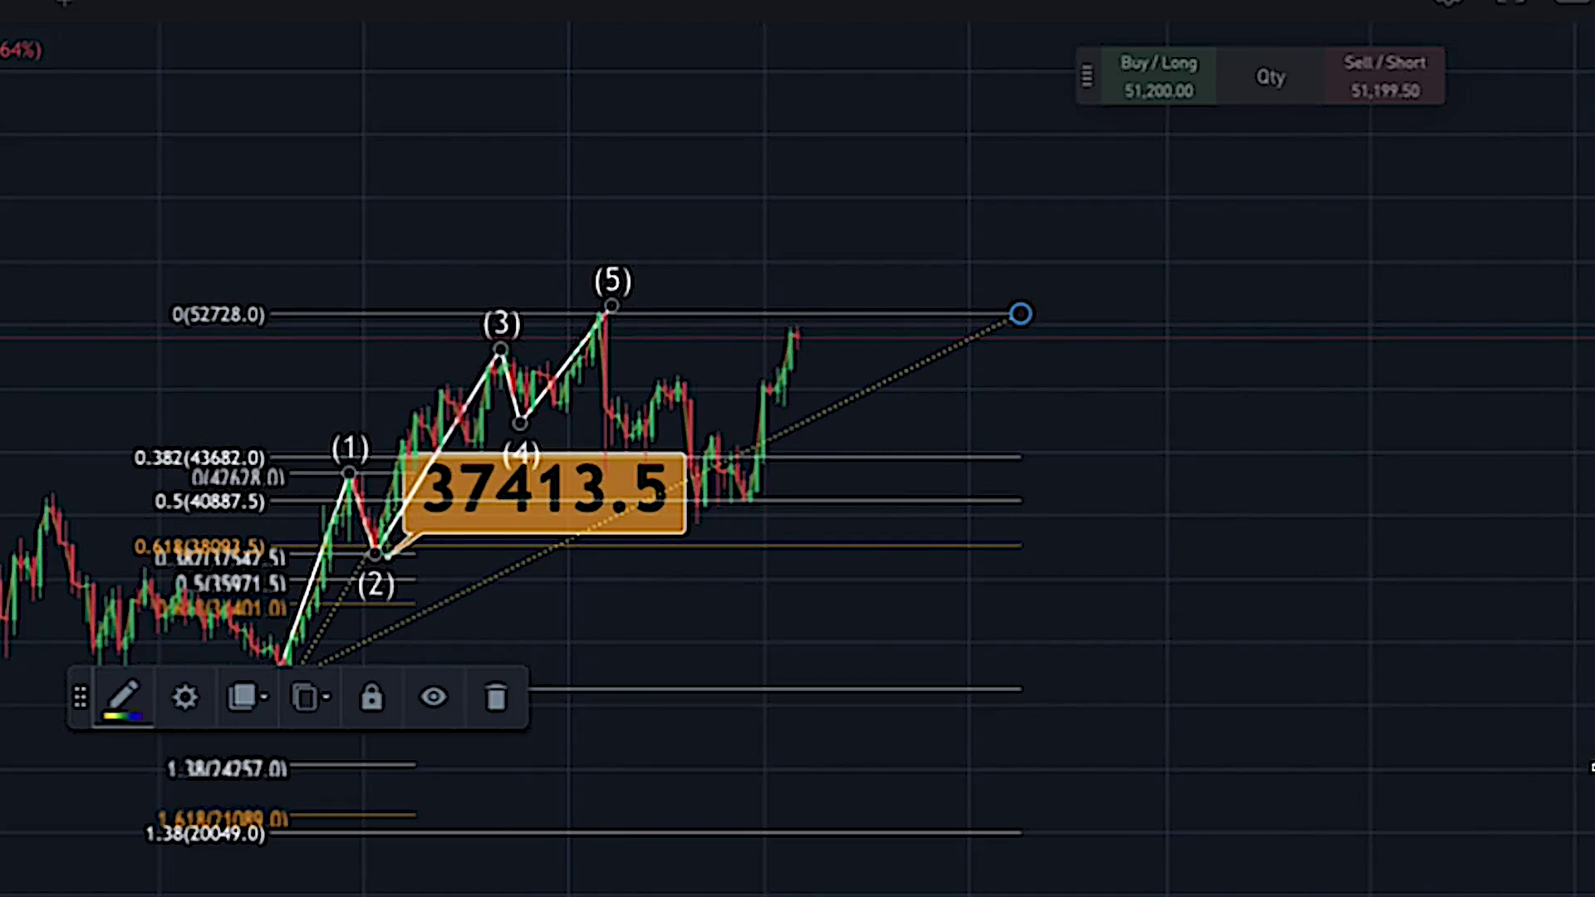
Move the price label to 38326.0 and drag the floating toolbars to the upper left
left_click_drag(1594, 767, 1594, 432)
left_click_drag(1044, 357, 1367, 432)
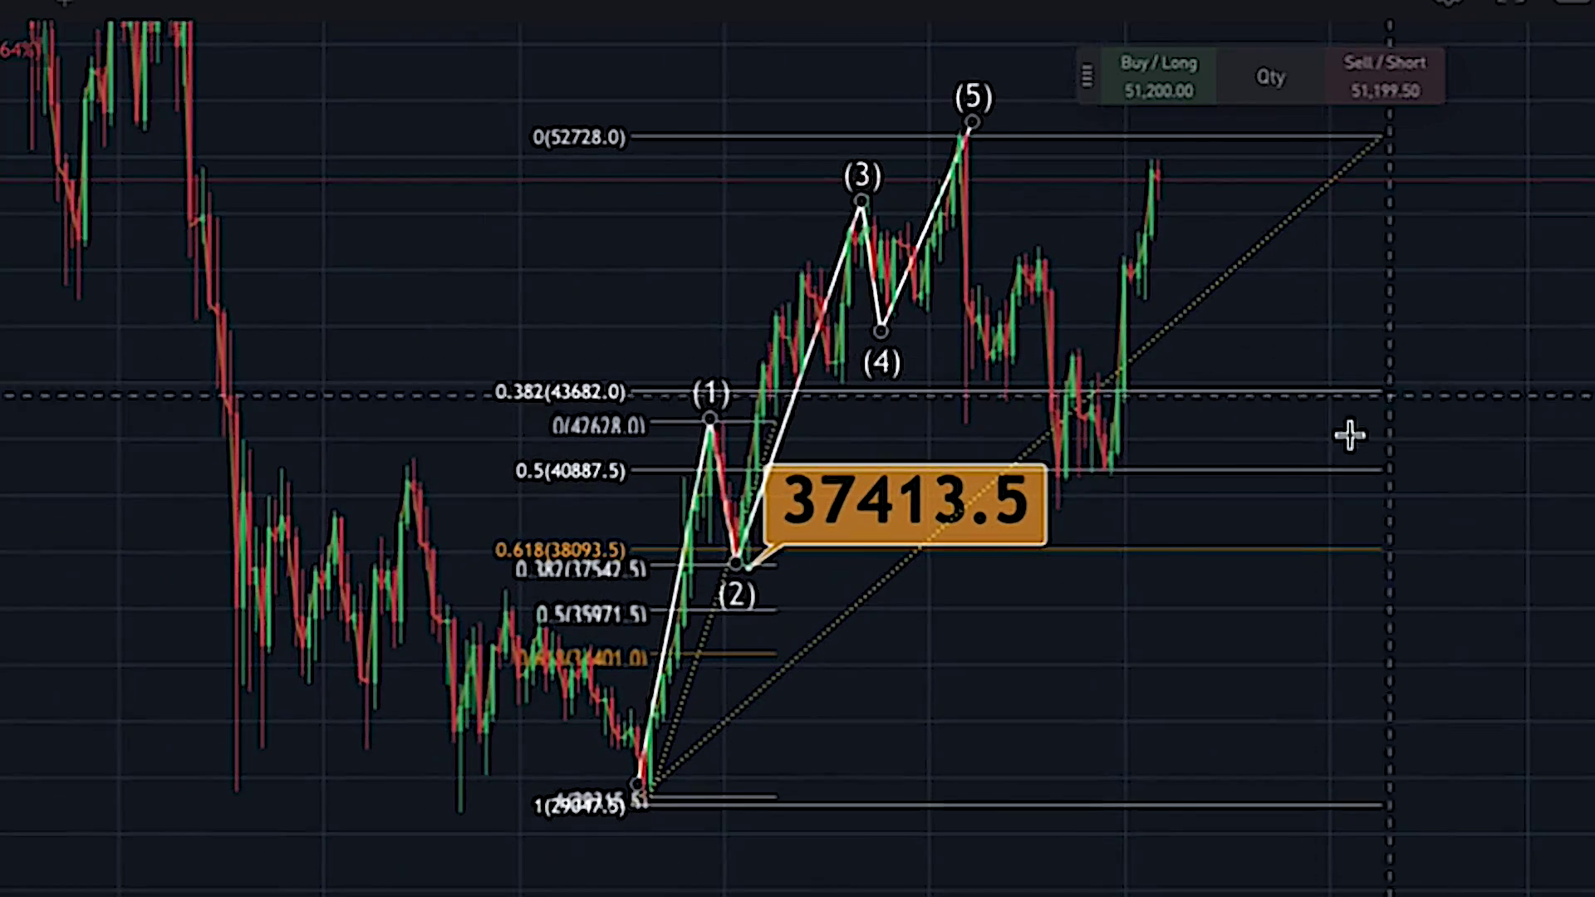
mouse_move(880, 527)
left_mouse_down()
mouse_move(1346, 465)
mouse_move(1298, 374)
mouse_move(1242, 381)
left_mouse_up()
left_click_drag(1337, 359, 1271, 523)
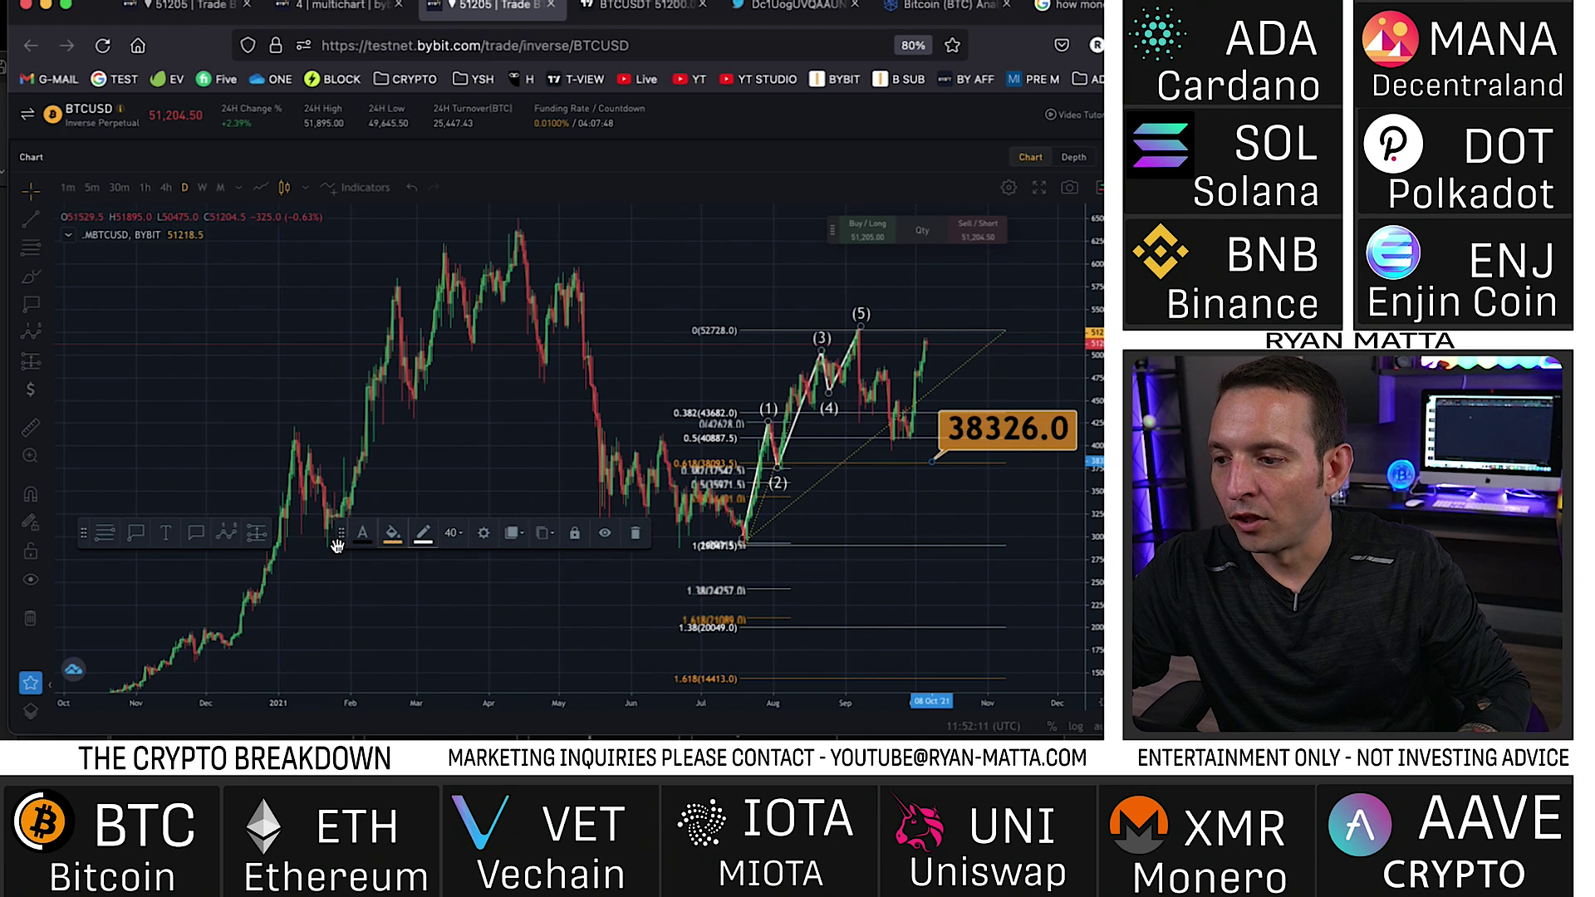
mouse_move(339, 536)
left_mouse_down()
mouse_move(155, 317)
mouse_move(80, 290)
left_mouse_up()
left_click_drag(84, 533, 73, 384)
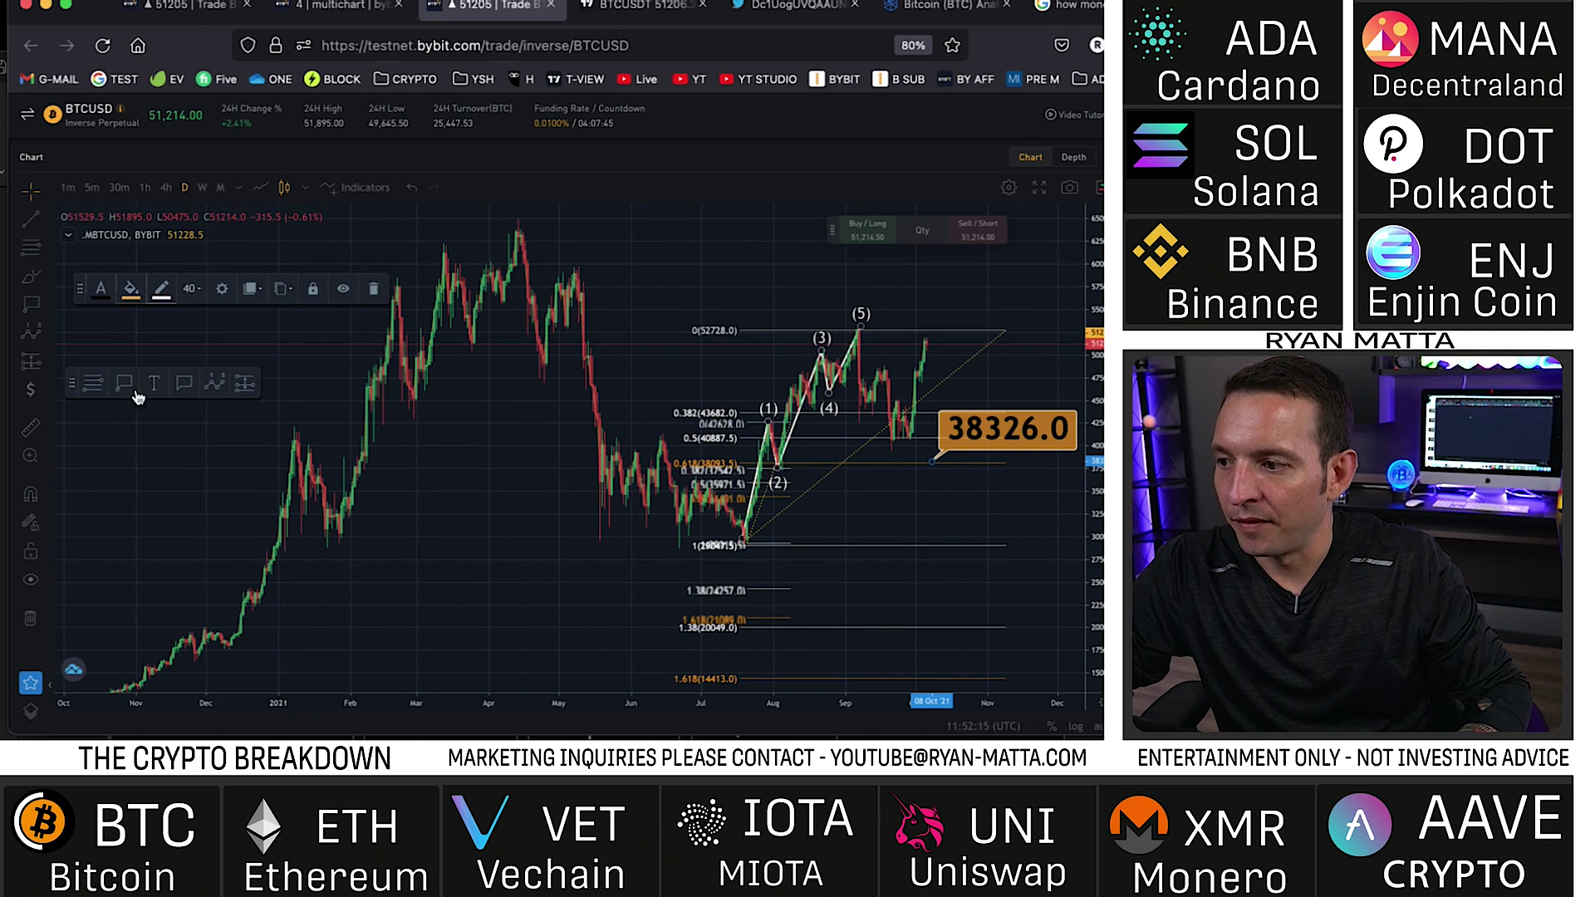
Draw a third Fib retracement from the 17180.5 December 2020 low up to 42190.0
left_click(92, 384)
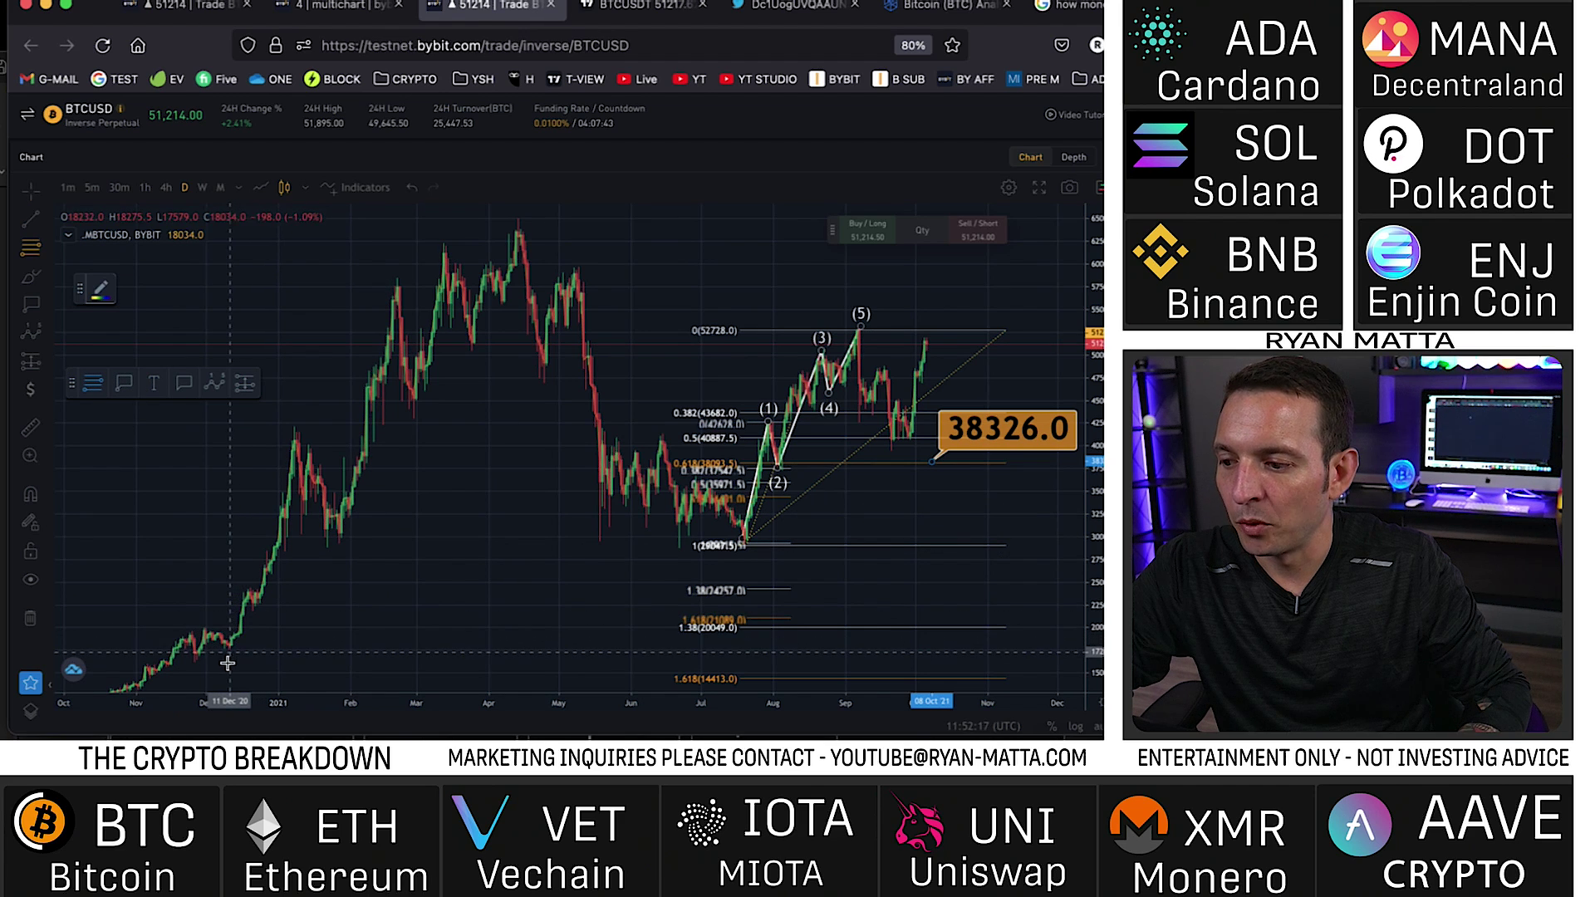
mouse_move(227, 654)
left_mouse_down()
mouse_move(434, 467)
mouse_move(455, 427)
left_mouse_up()
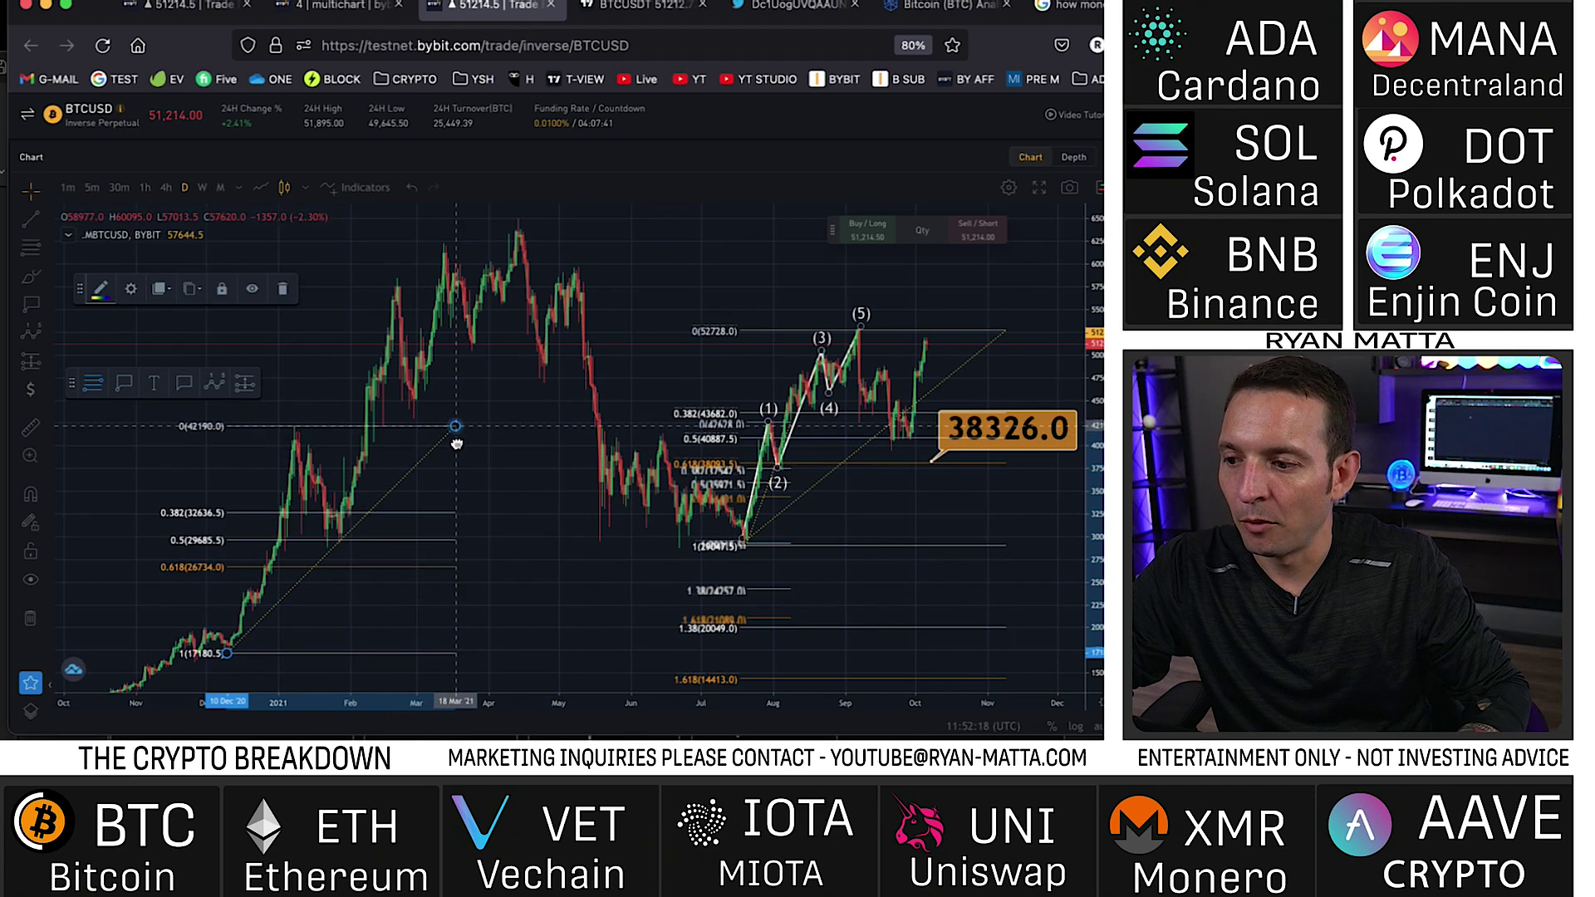
left_click_drag(528, 510, 638, 465)
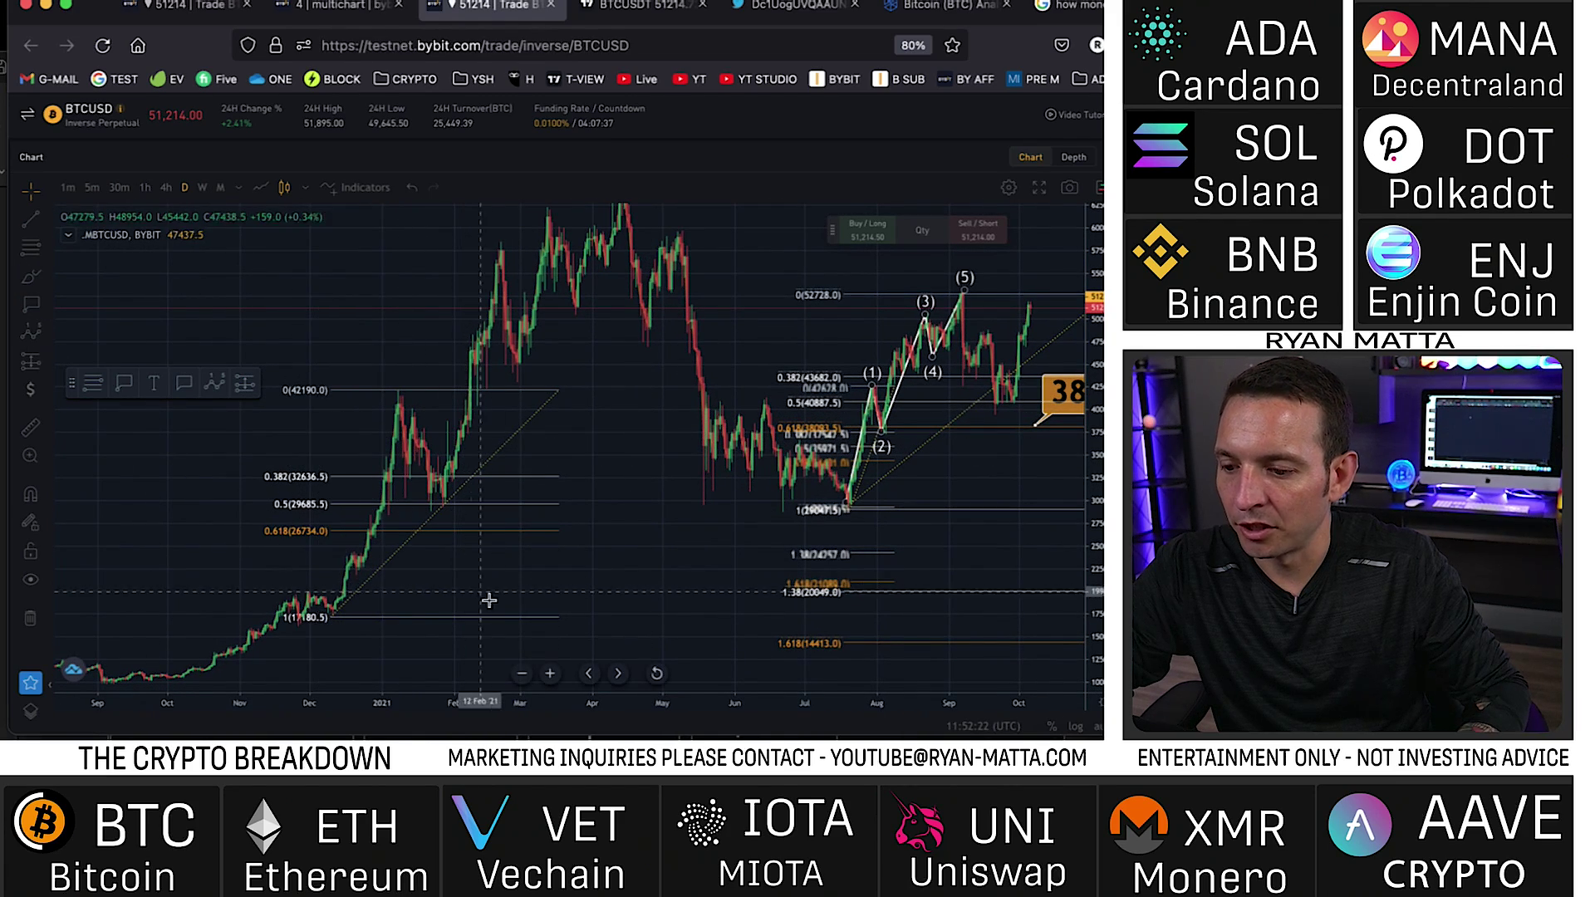
left_click_drag(512, 604, 655, 517)
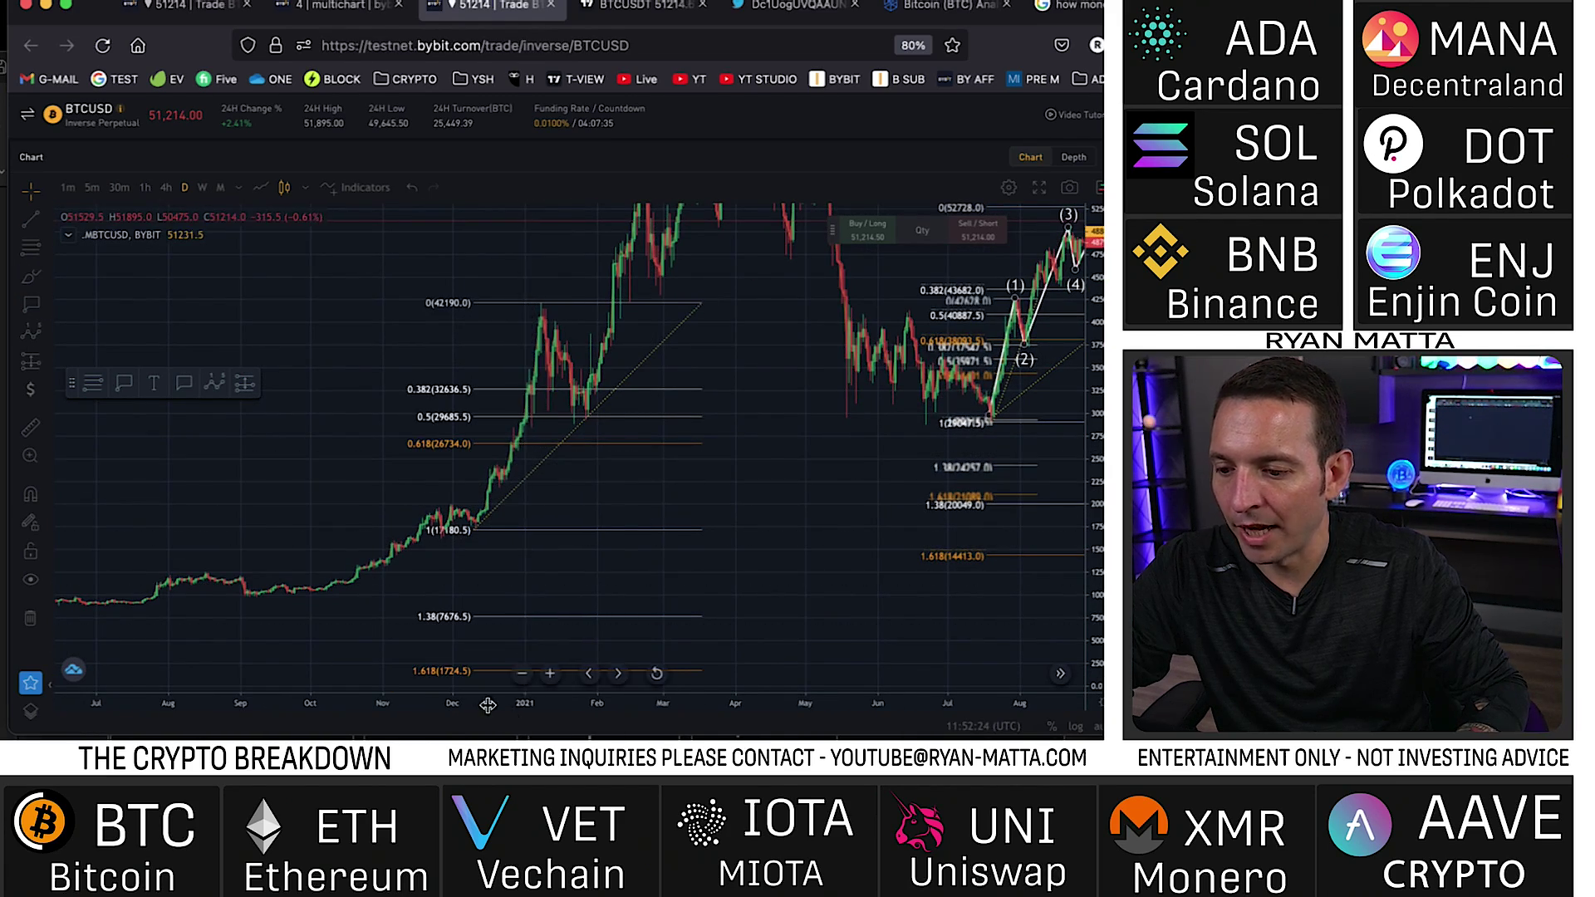
Place Elliott points (0)–(5) from the 17180.5 low, through two pullbacks, to the 42190.0 peak
left_click(470, 534)
left_click(495, 459)
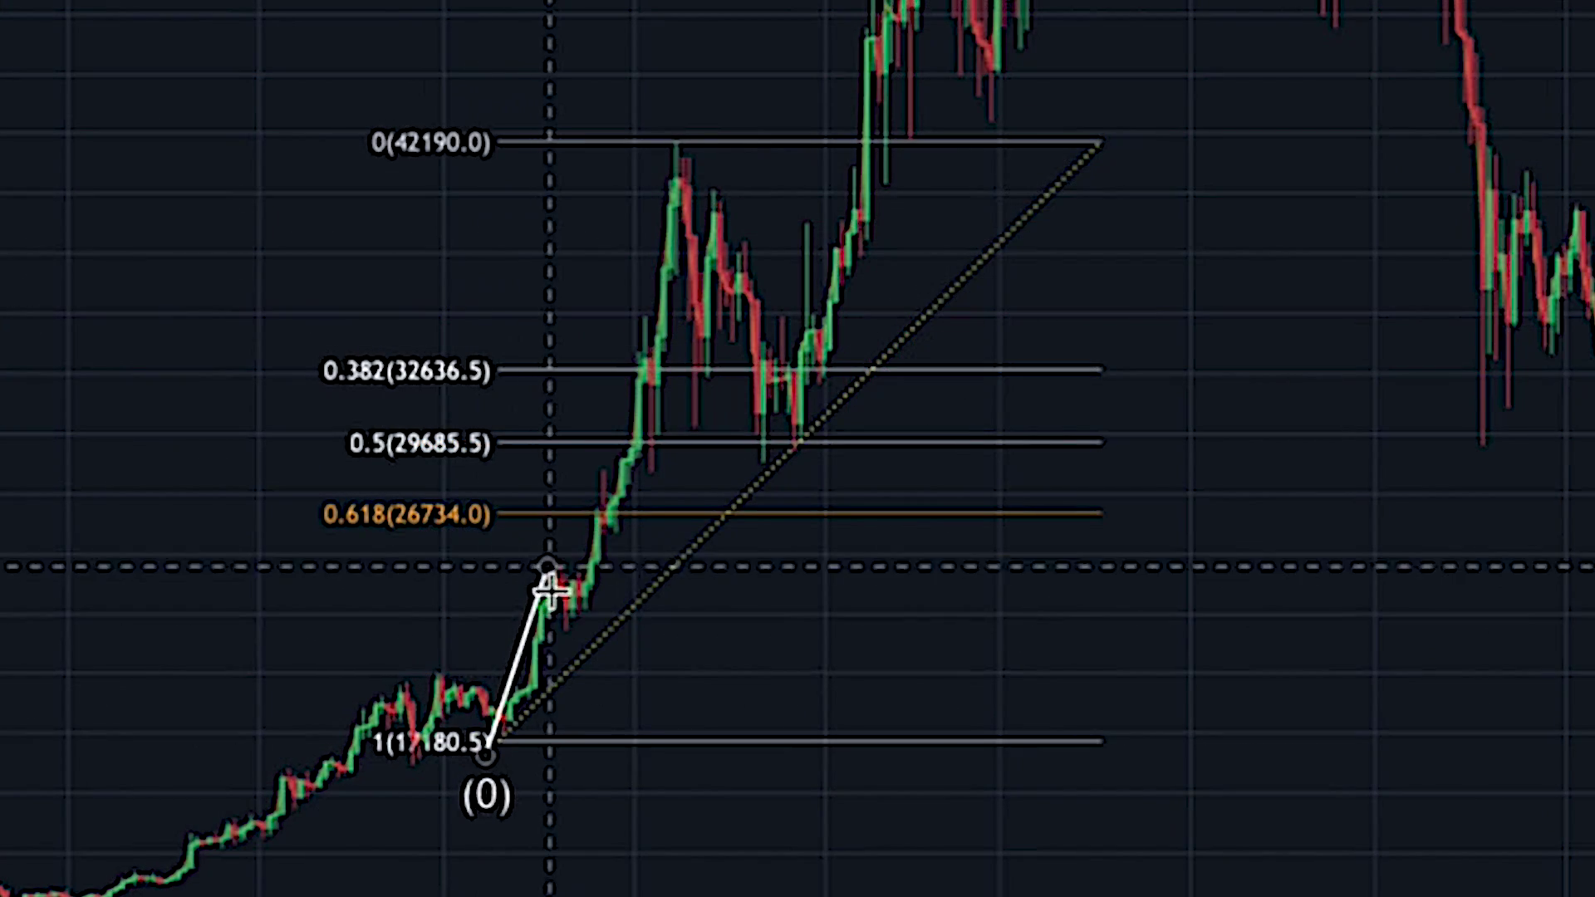
left_click(553, 552)
left_click(572, 655)
left_click(638, 331)
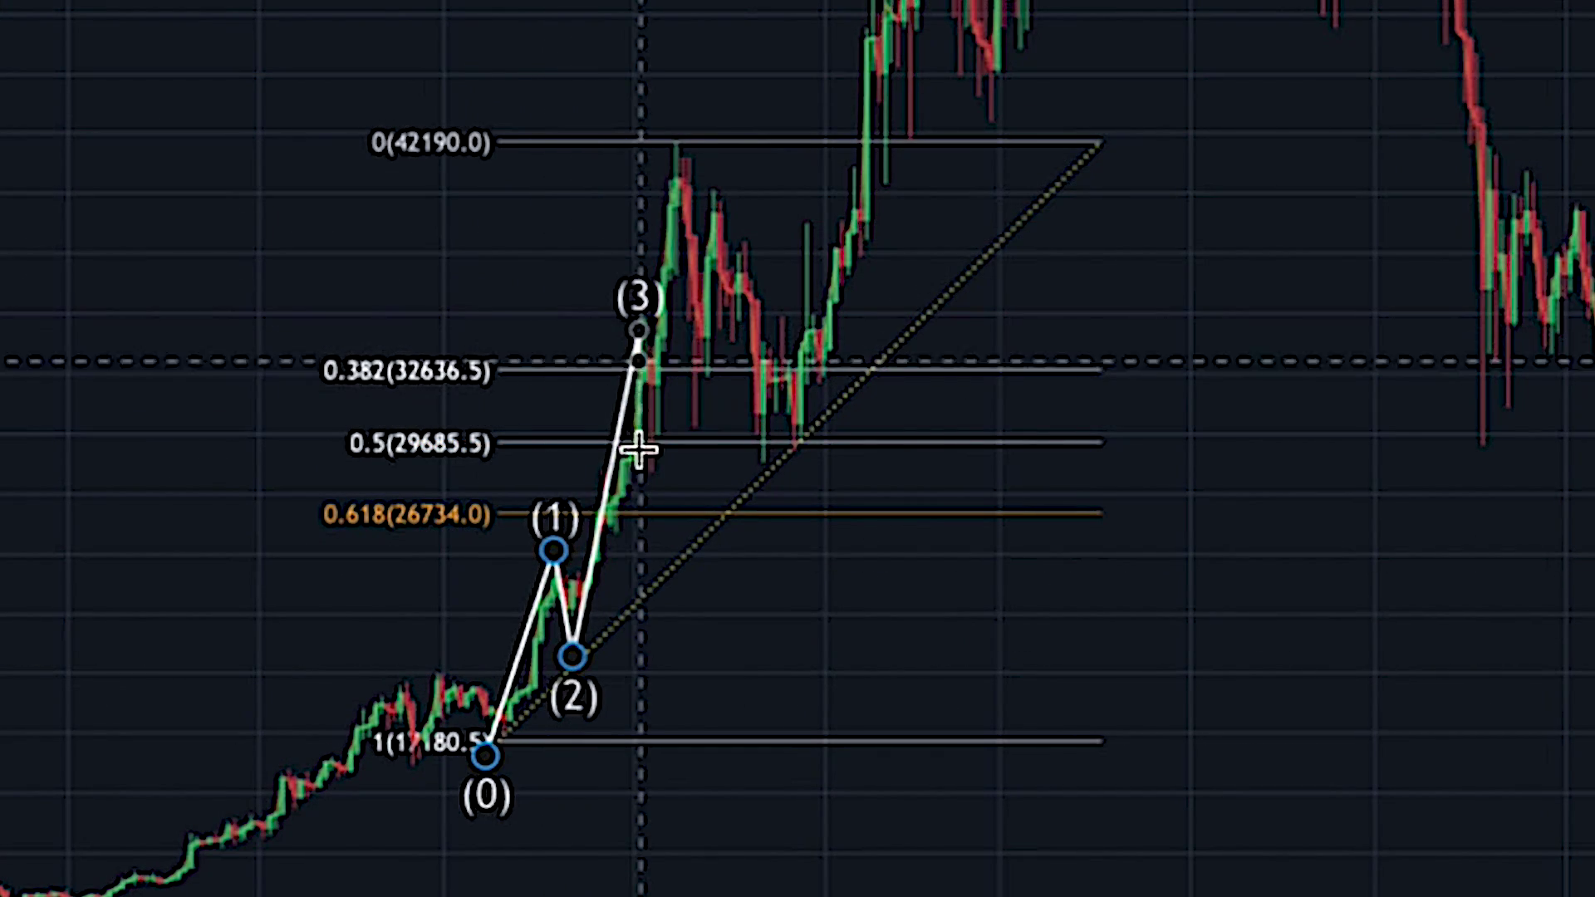
left_click(650, 473)
left_click(680, 150)
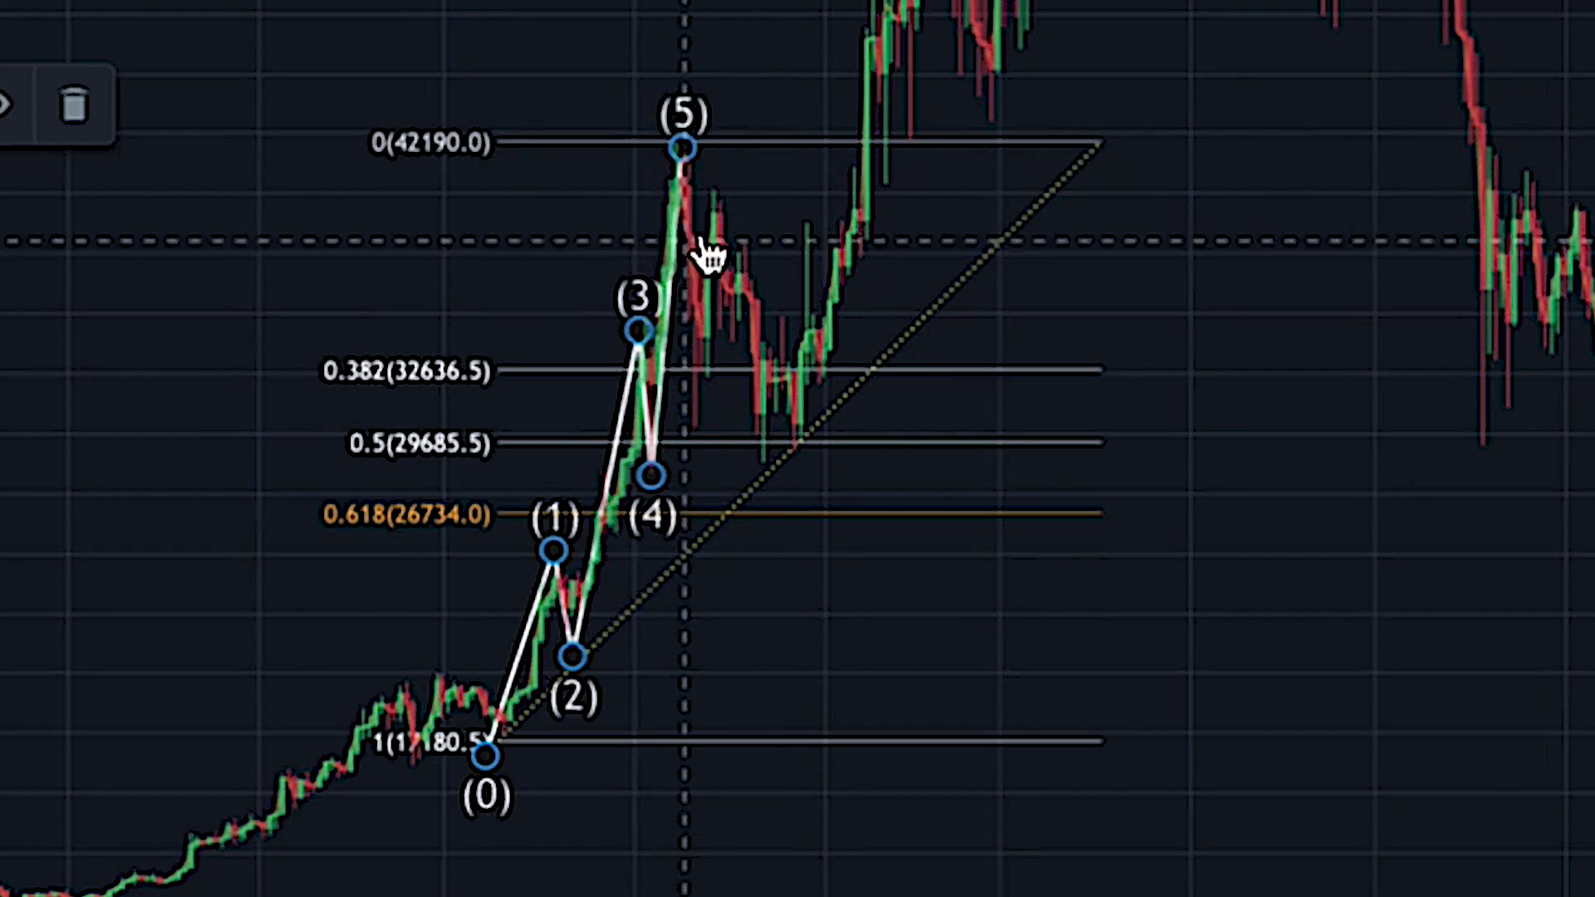
left_click_drag(709, 250, 1110, 287)
scroll(1192, 382, "up", 2)
scroll(349, 515, "up", 1)
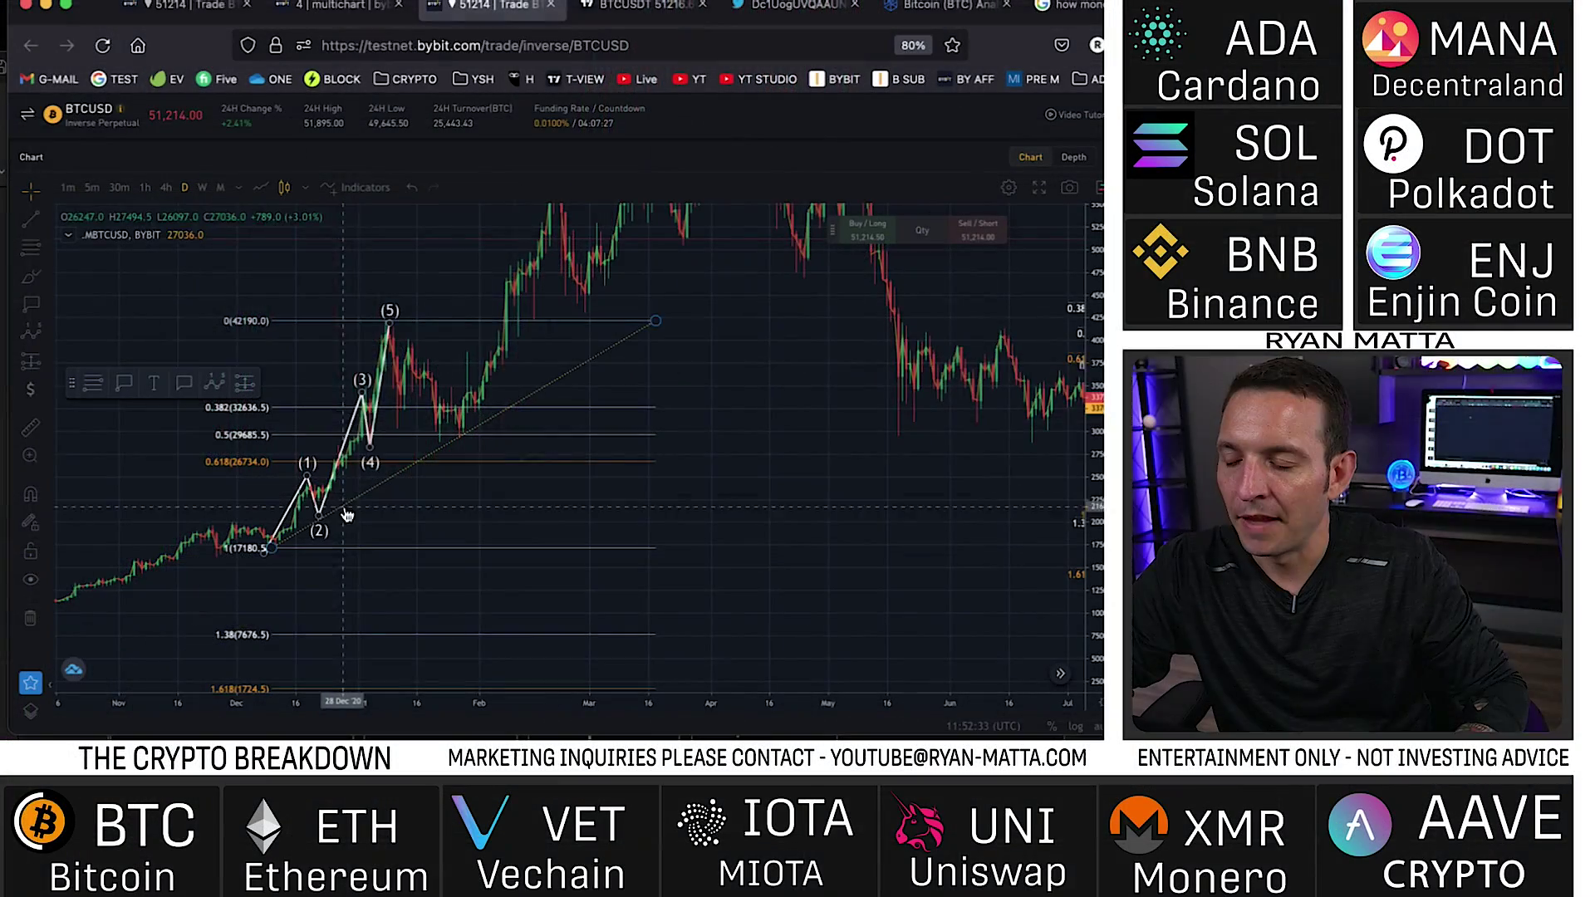
left_click_drag(392, 457, 428, 477)
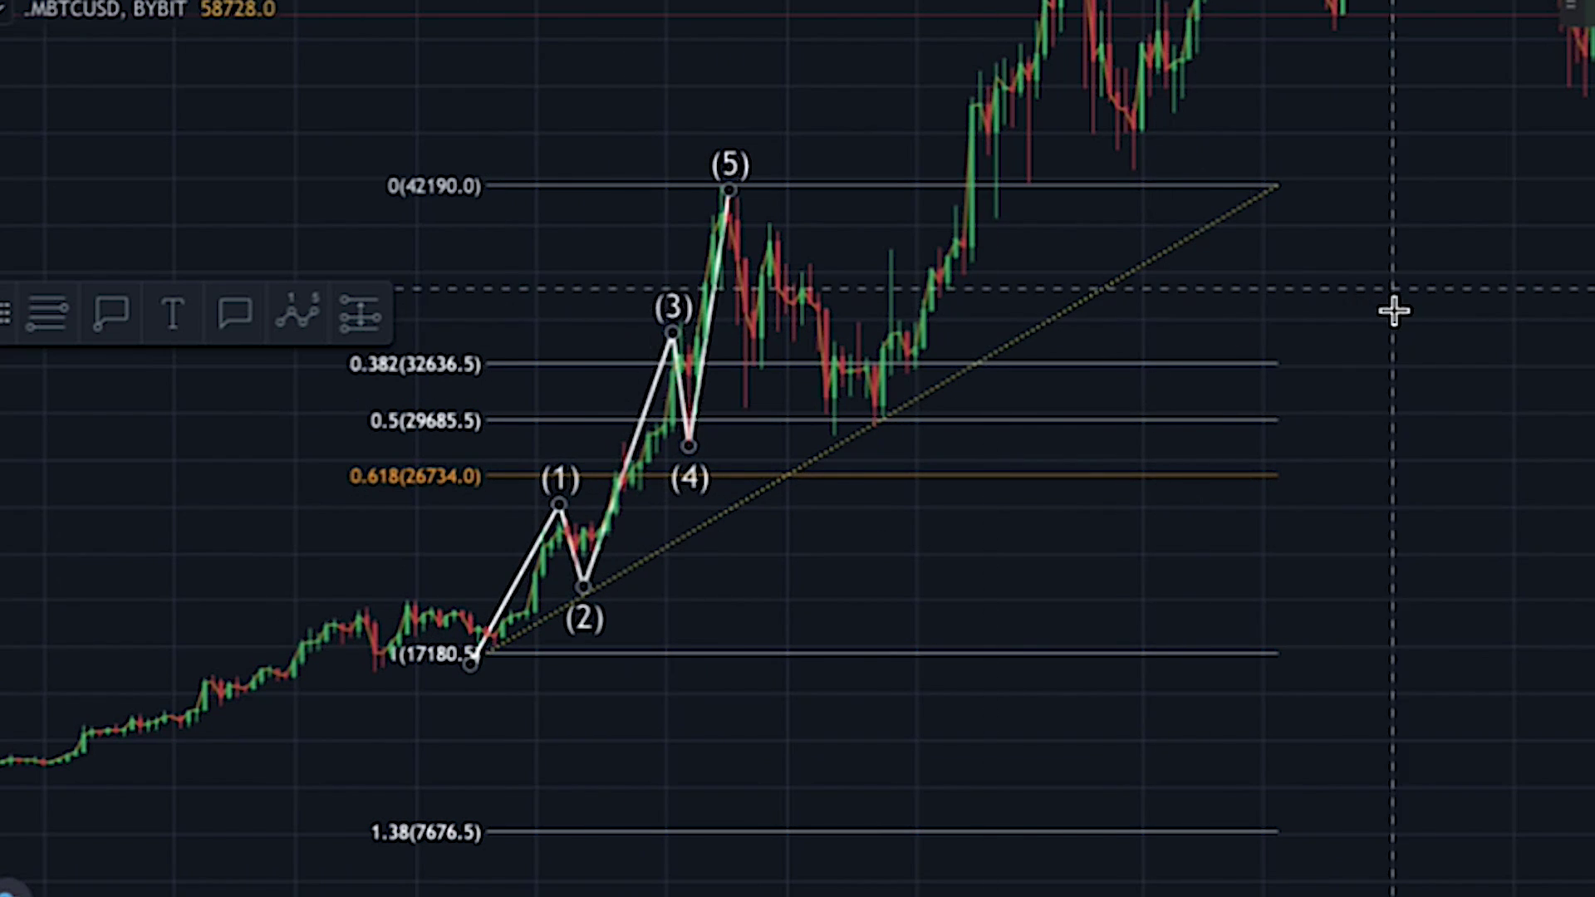
left_click_drag(1390, 310, 1152, 491)
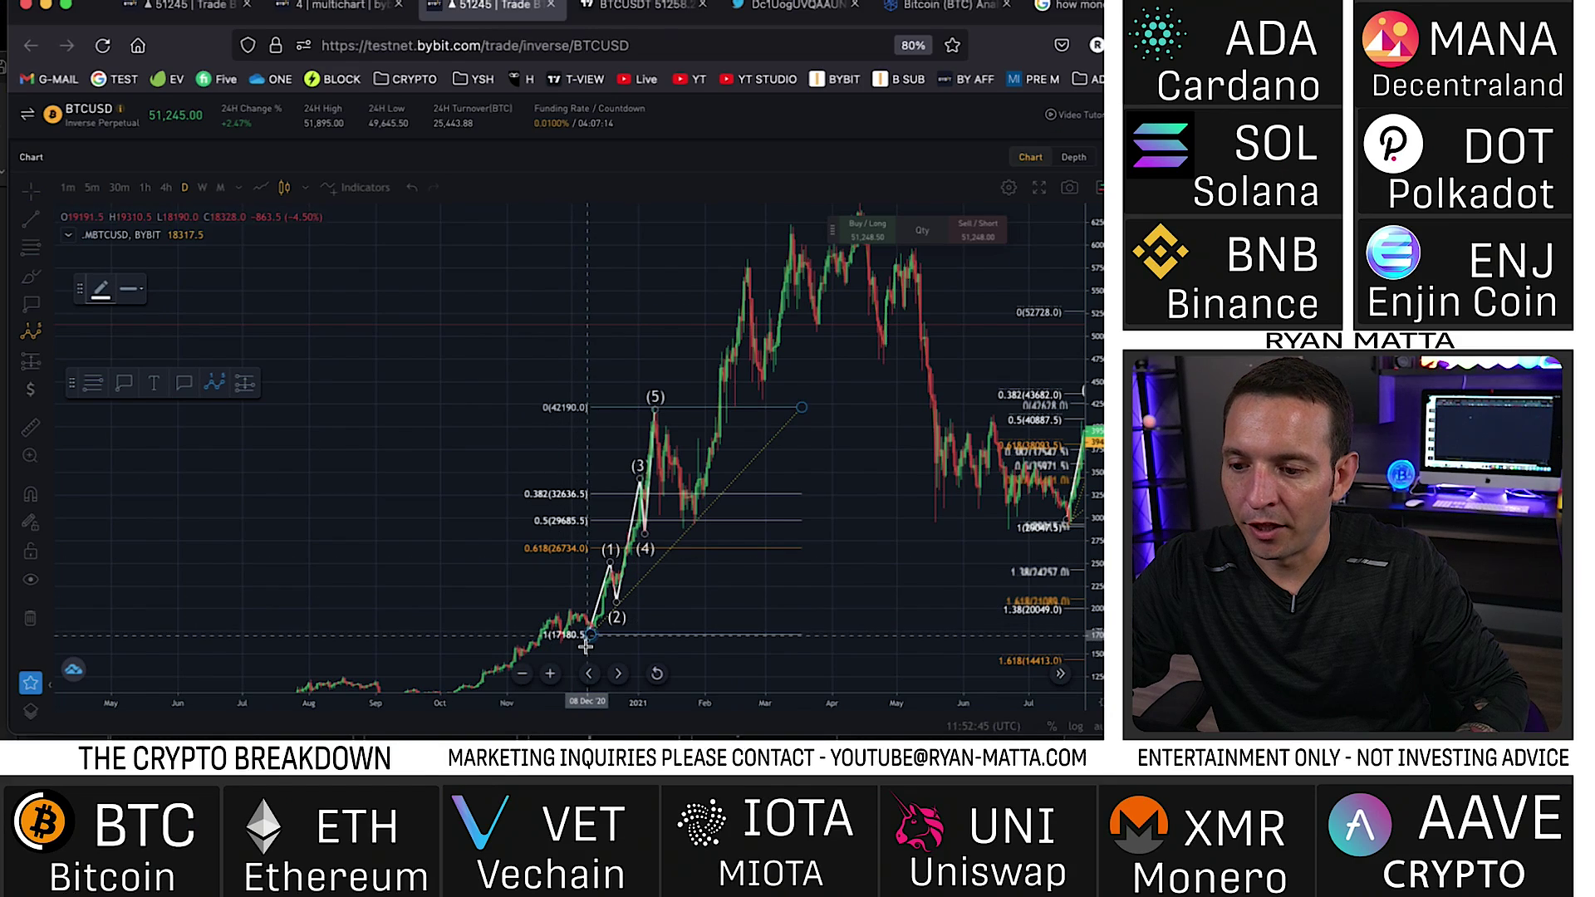
Draw a larger wave count from the 17180.5 low to the March 2021 top
left_click(586, 639)
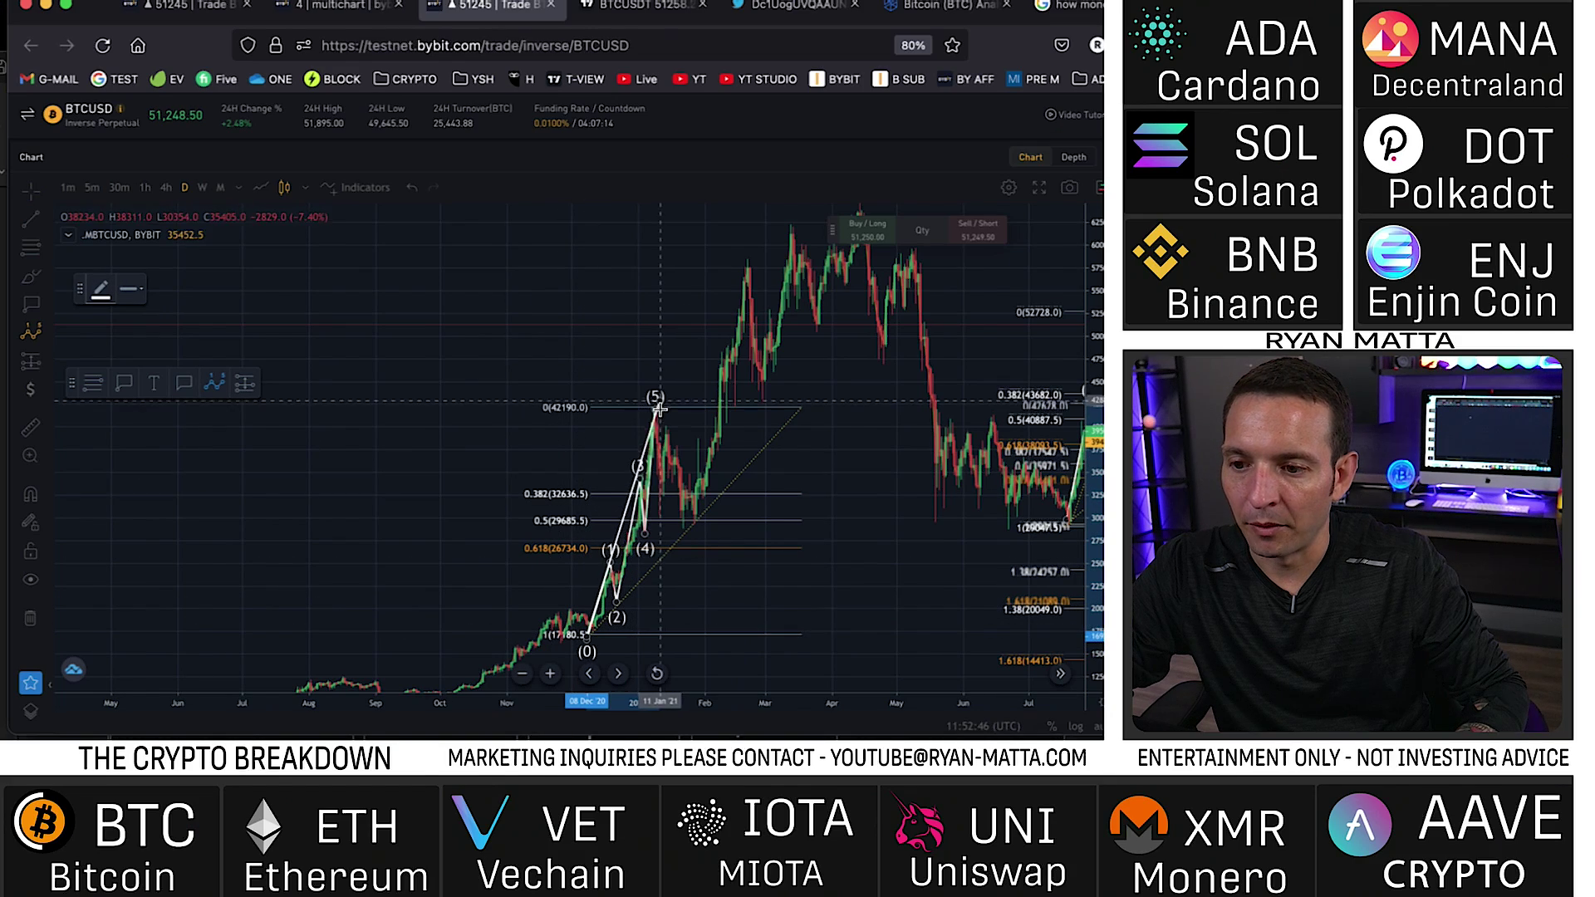
left_click(687, 528)
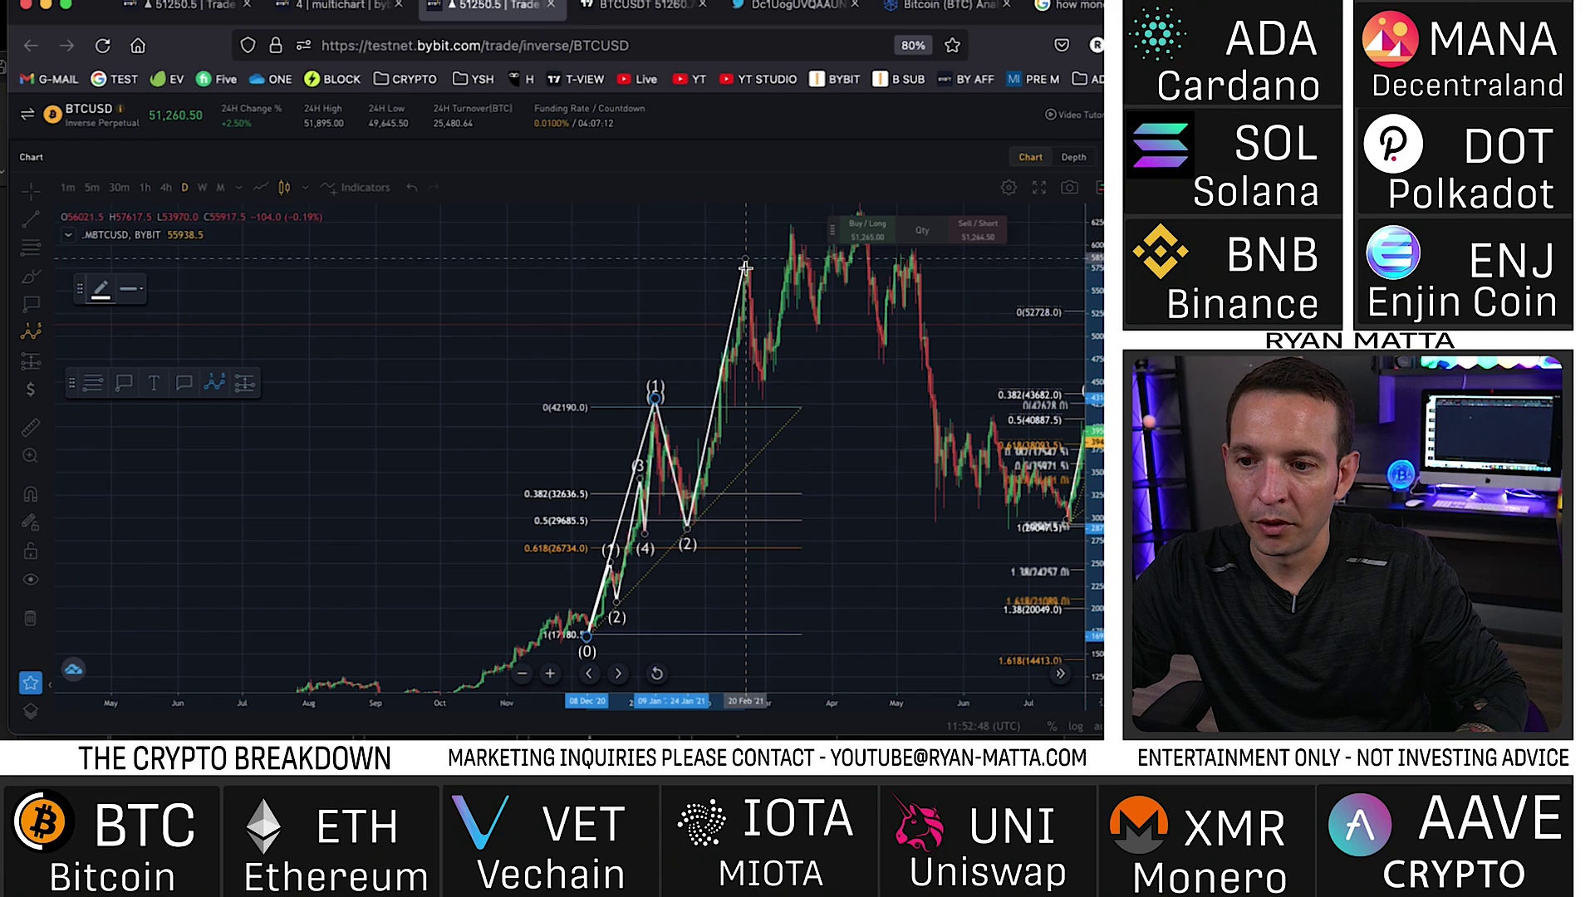
left_click(790, 237)
Zoom in and pan to centre the 2021 five-wave count on screen
mouse_move(790, 237)
left_mouse_down()
mouse_move(625, 340)
mouse_move(613, 313)
mouse_move(686, 305)
mouse_move(611, 314)
left_mouse_up()
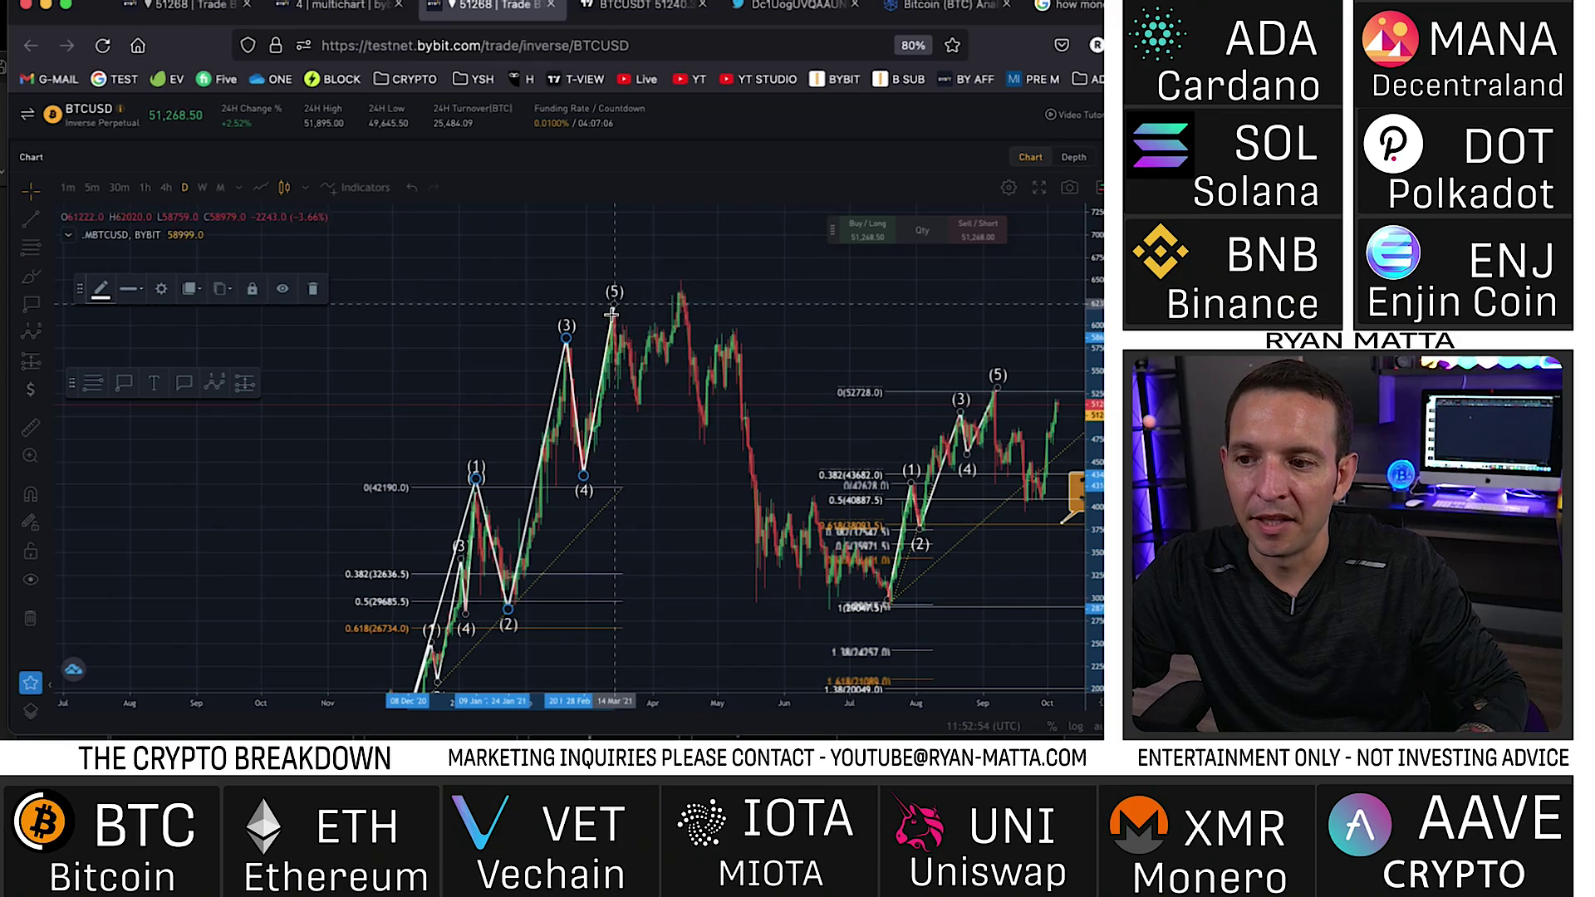
scroll(611, 363, "up", 3)
left_click_drag(519, 413, 633, 399)
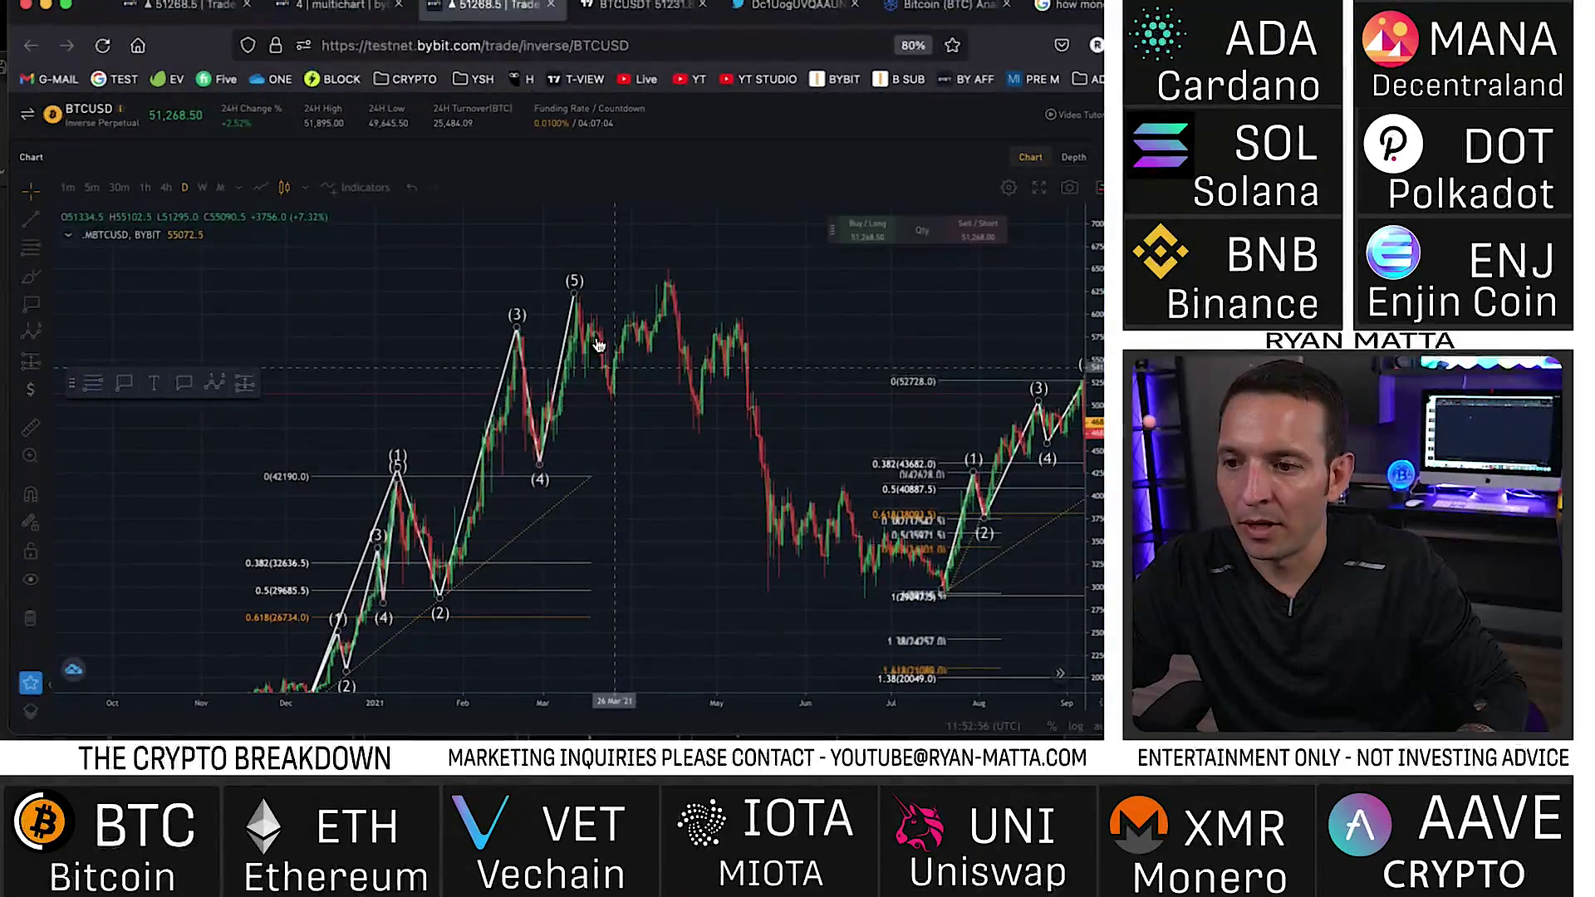
scroll(612, 388, "up", 3)
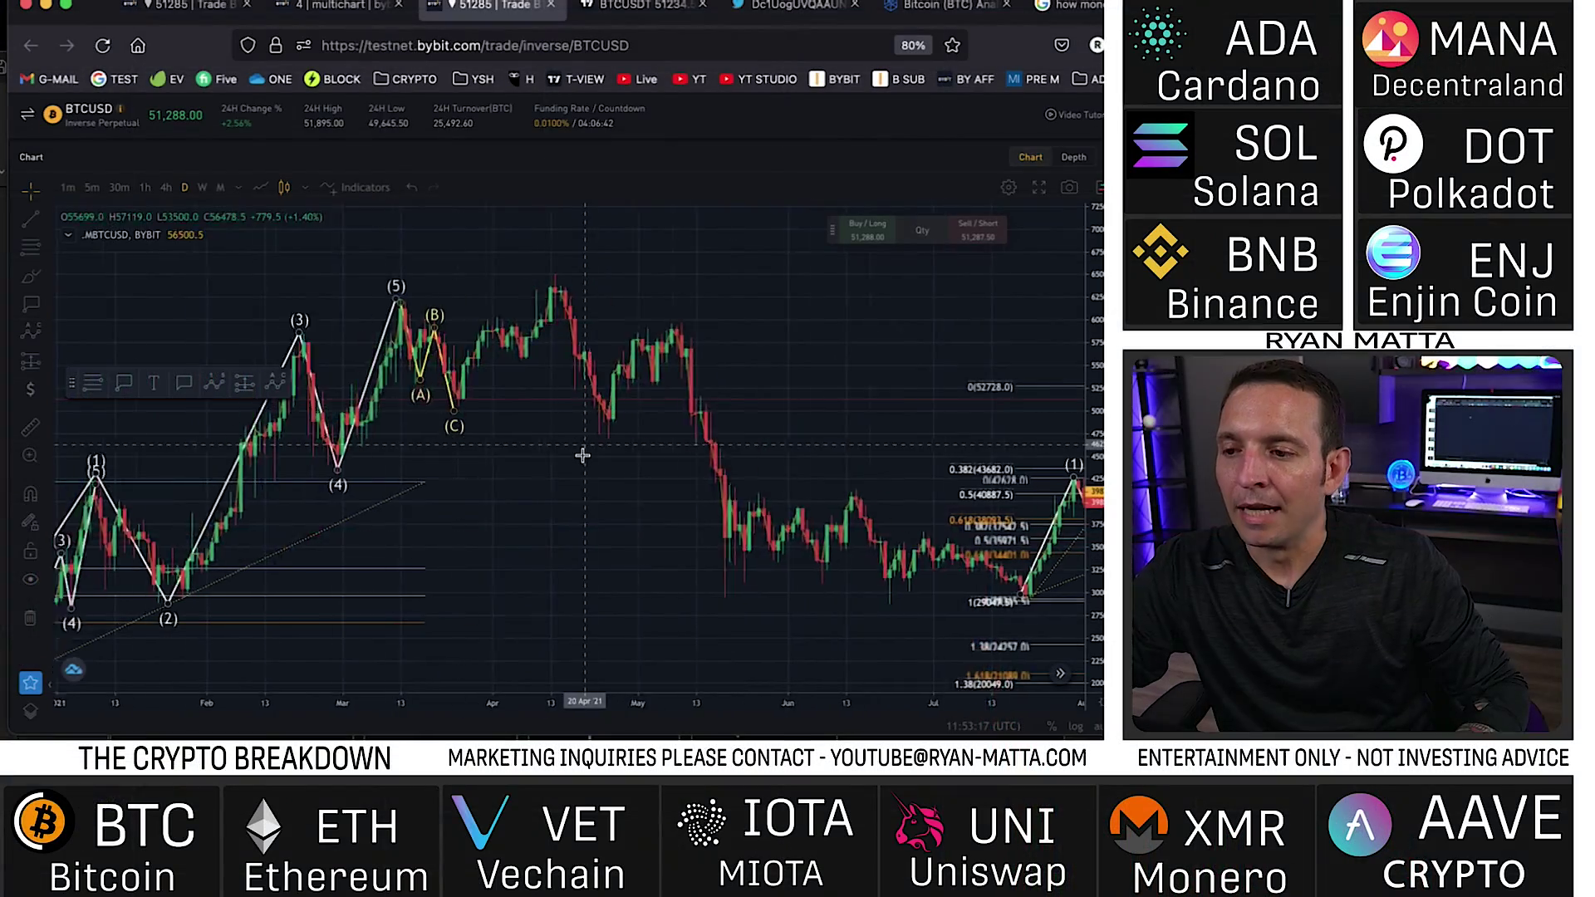
Pan to the March wave (5) top and start a new Elliott impulse wave count there
scroll(654, 470, "up", 3)
scroll(654, 469, "up", 3)
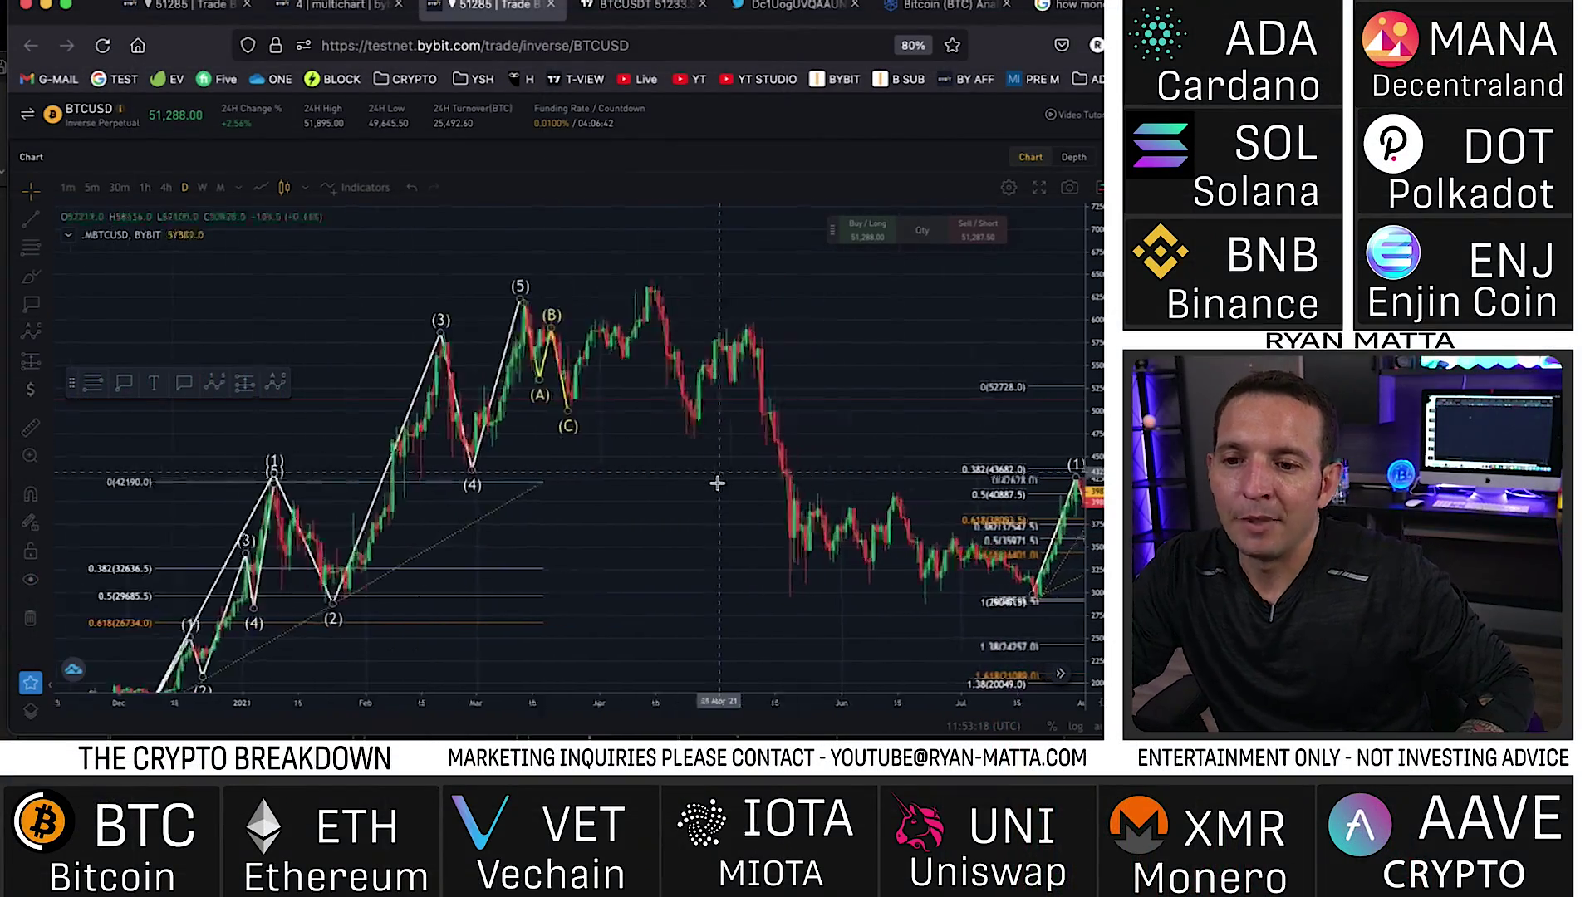
left_click_drag(485, 484, 503, 528)
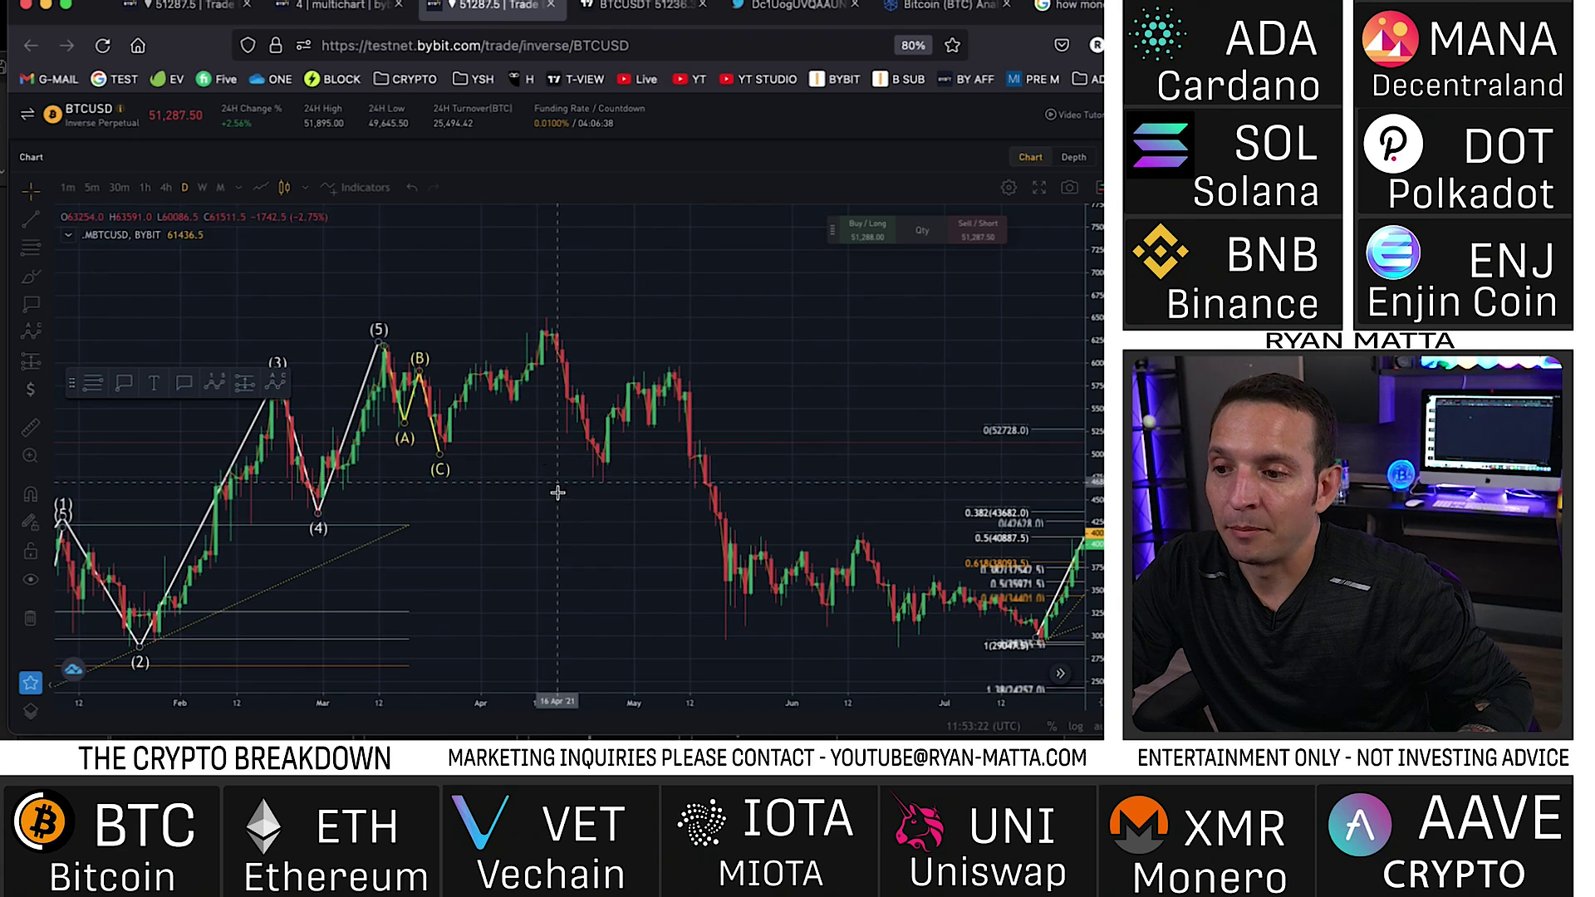
left_click(215, 388)
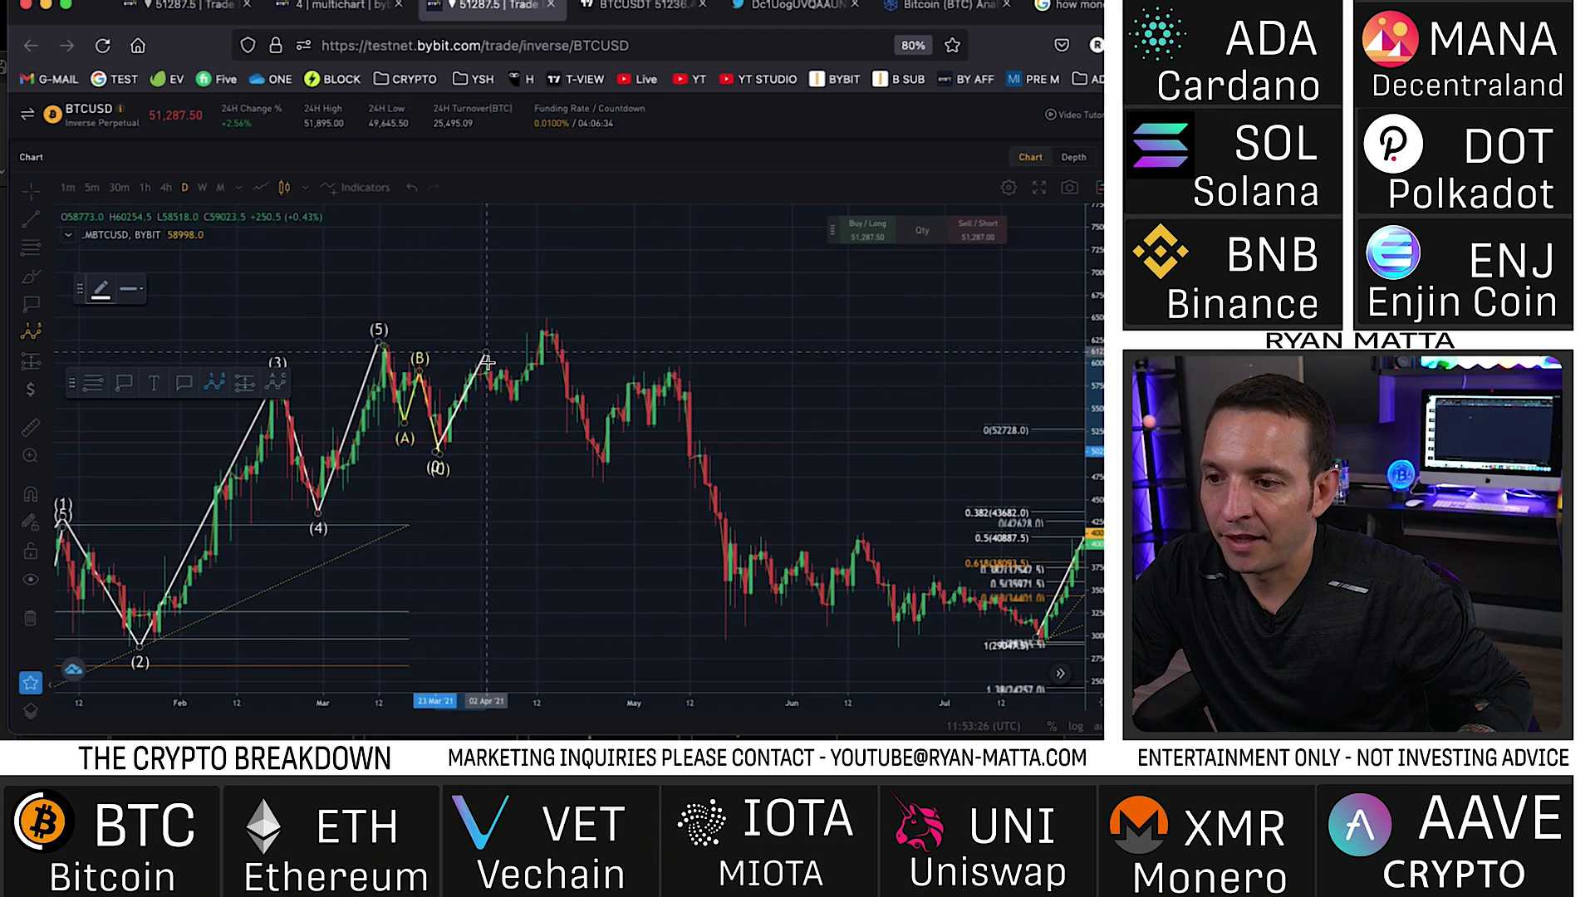
Place wave (3) at the April high, (4) just below it, and (5) projected far above
left_click(551, 317)
left_click(557, 362)
left_click(613, 244)
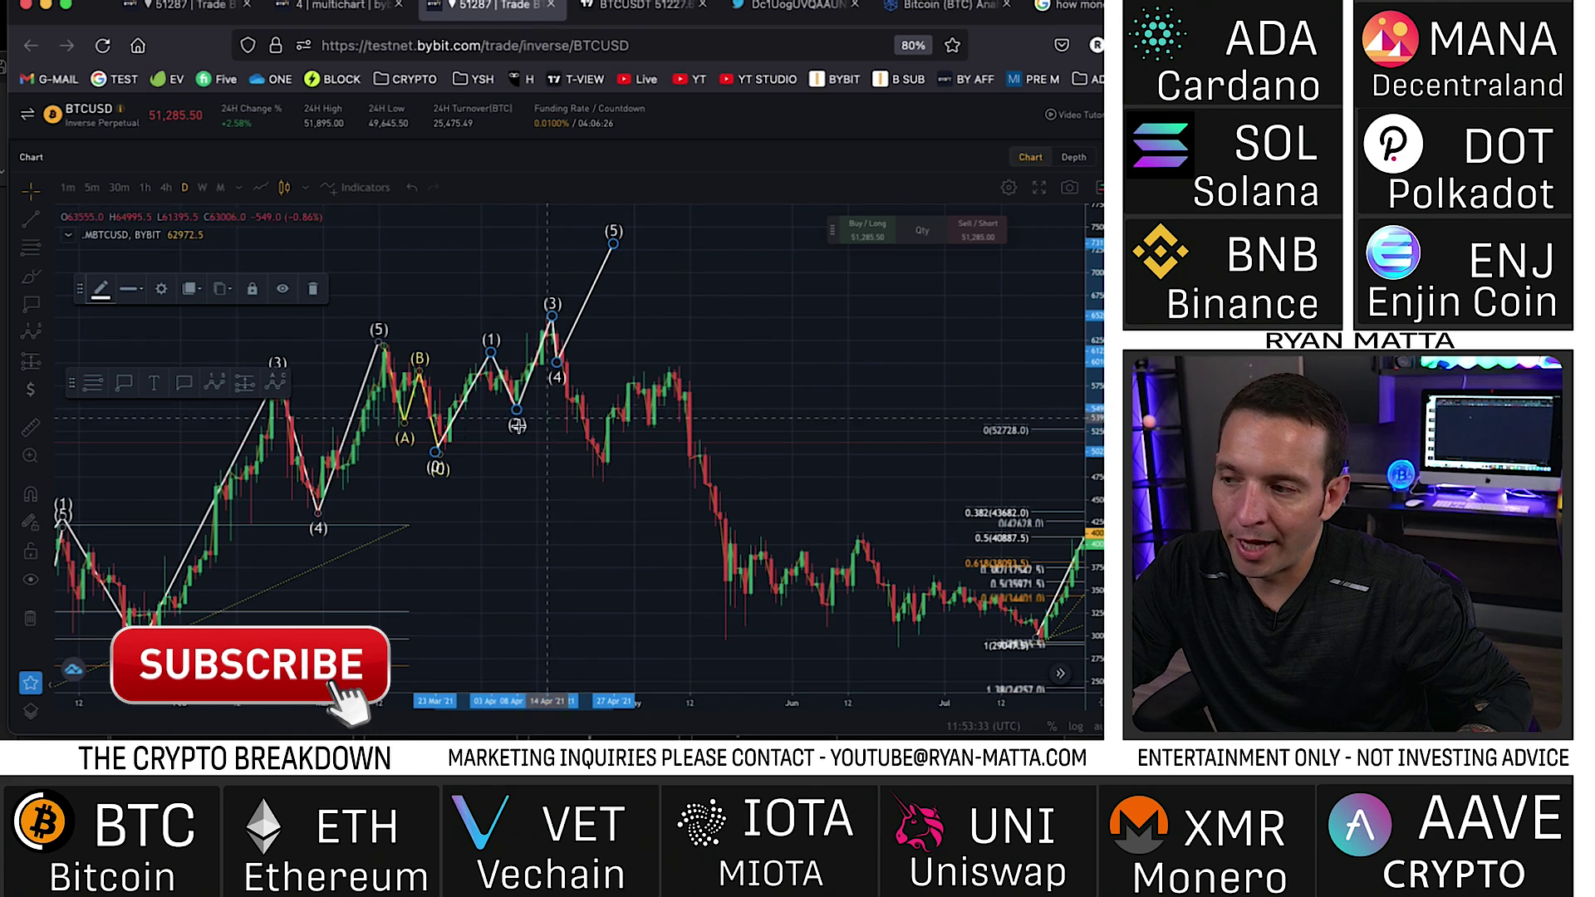
left_click(30, 275)
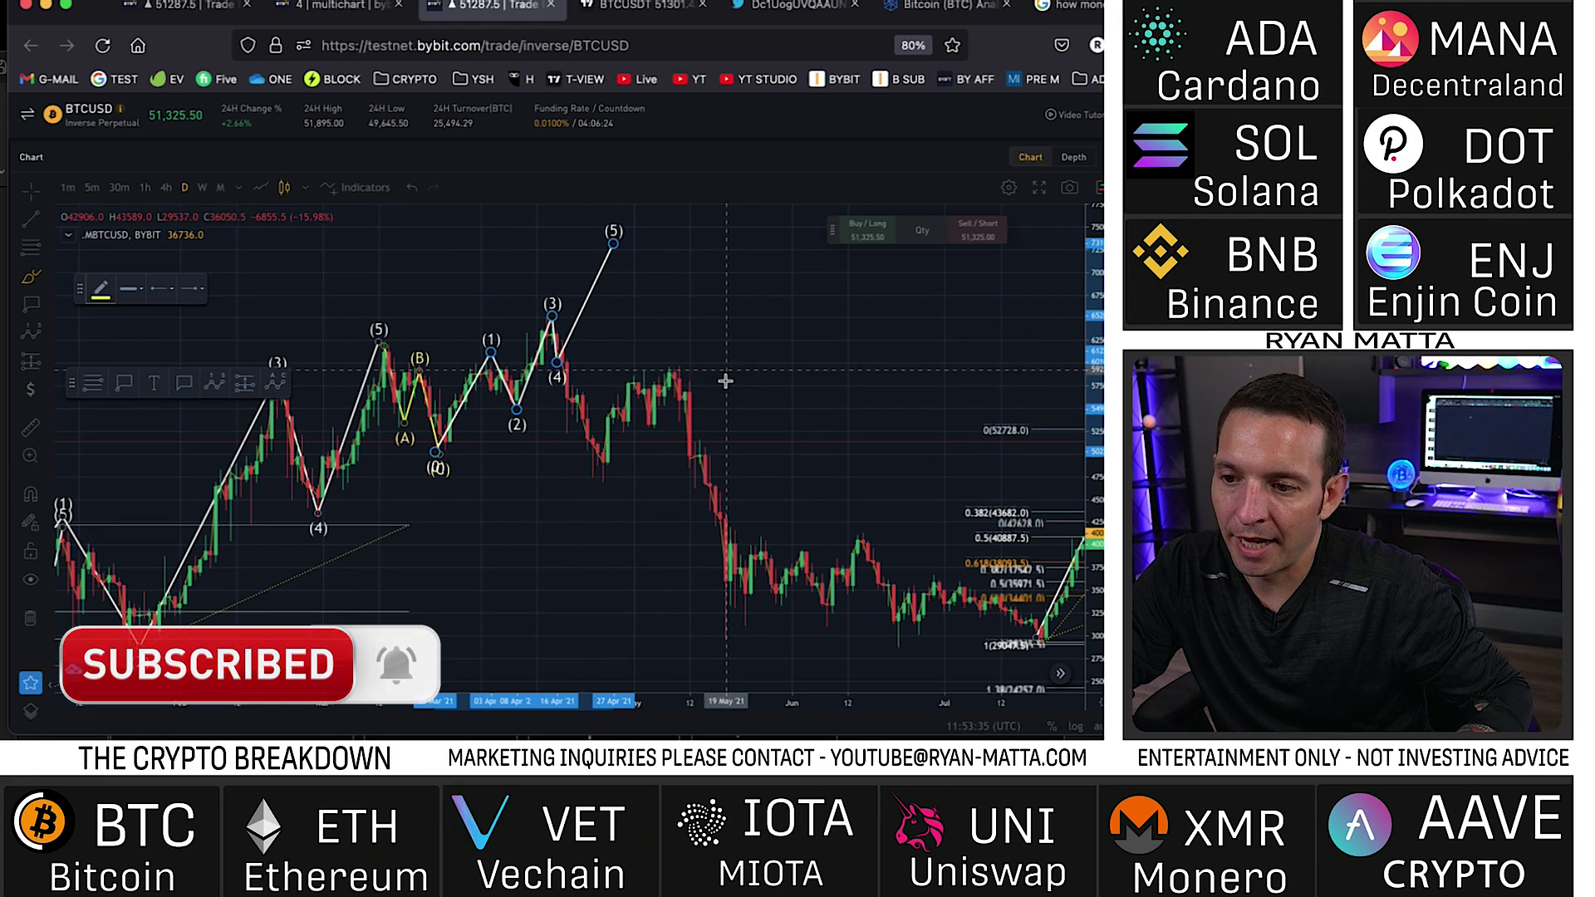
Draw a yellow horizontal level at the March wave (5) top, extending through April into May
scroll(744, 367, "left", 1)
scroll(745, 365, "right", 1)
left_click_drag(743, 365, 670, 368)
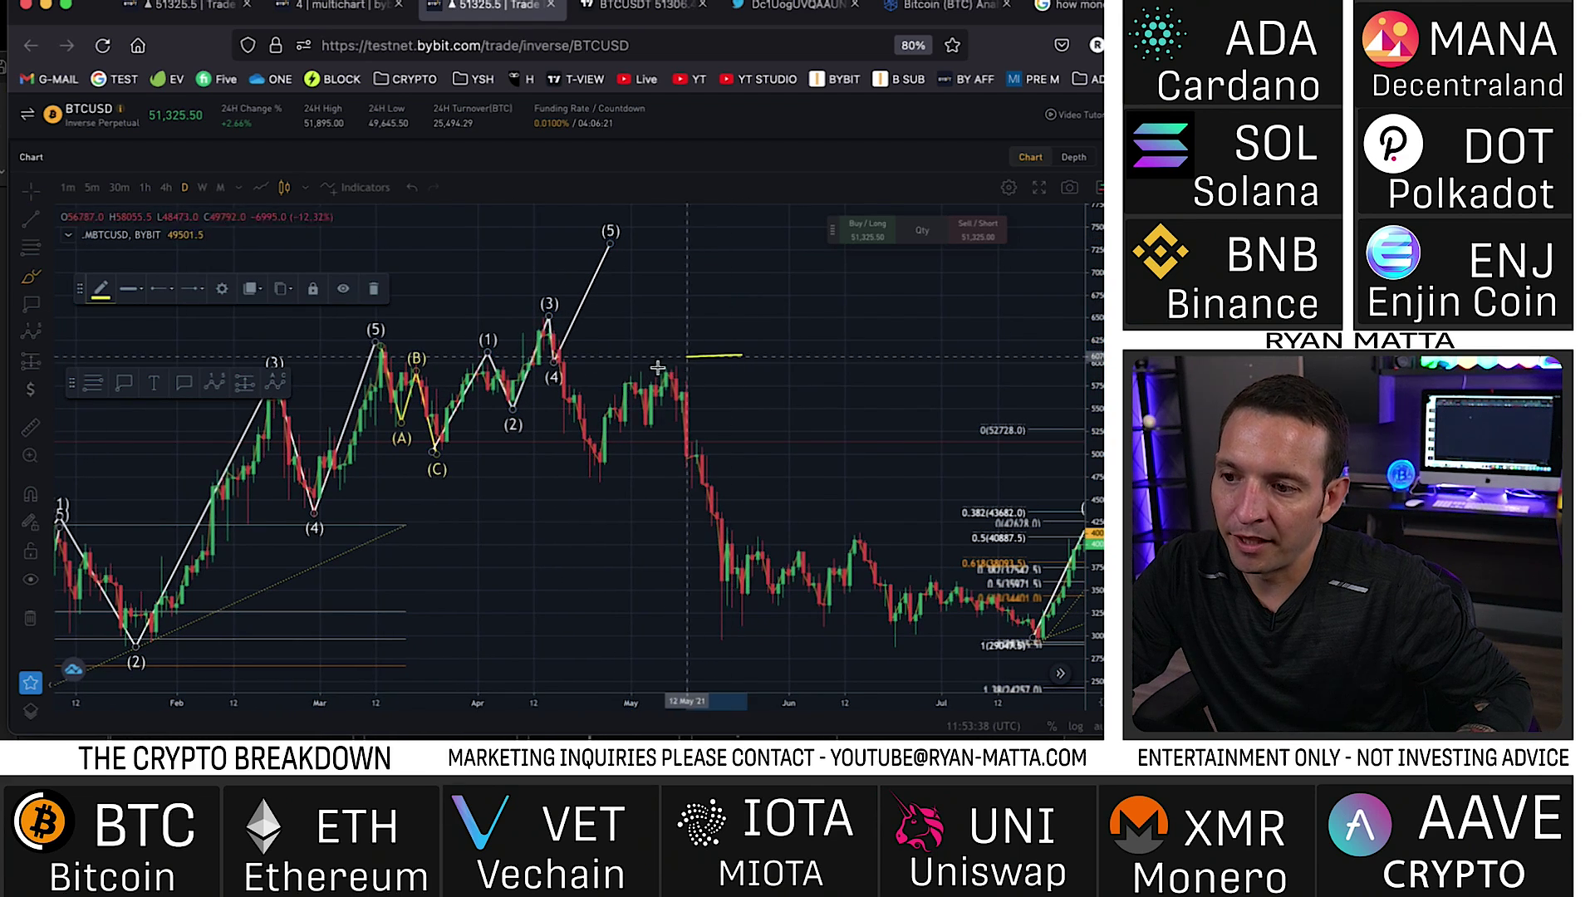
left_click(372, 359)
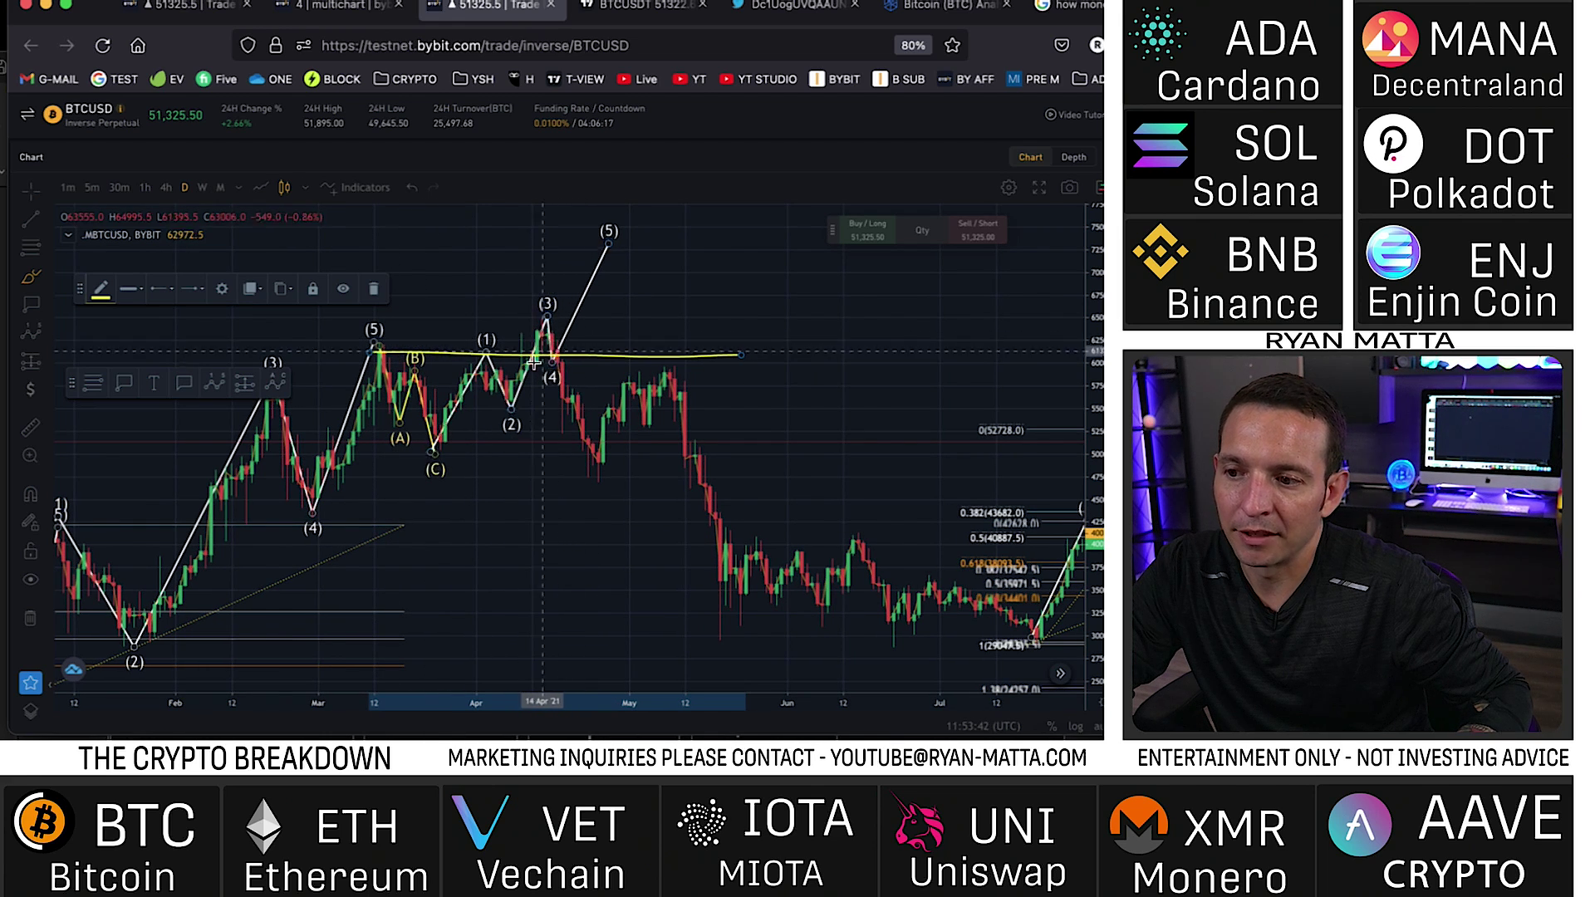
scroll(448, 424, "down", 1)
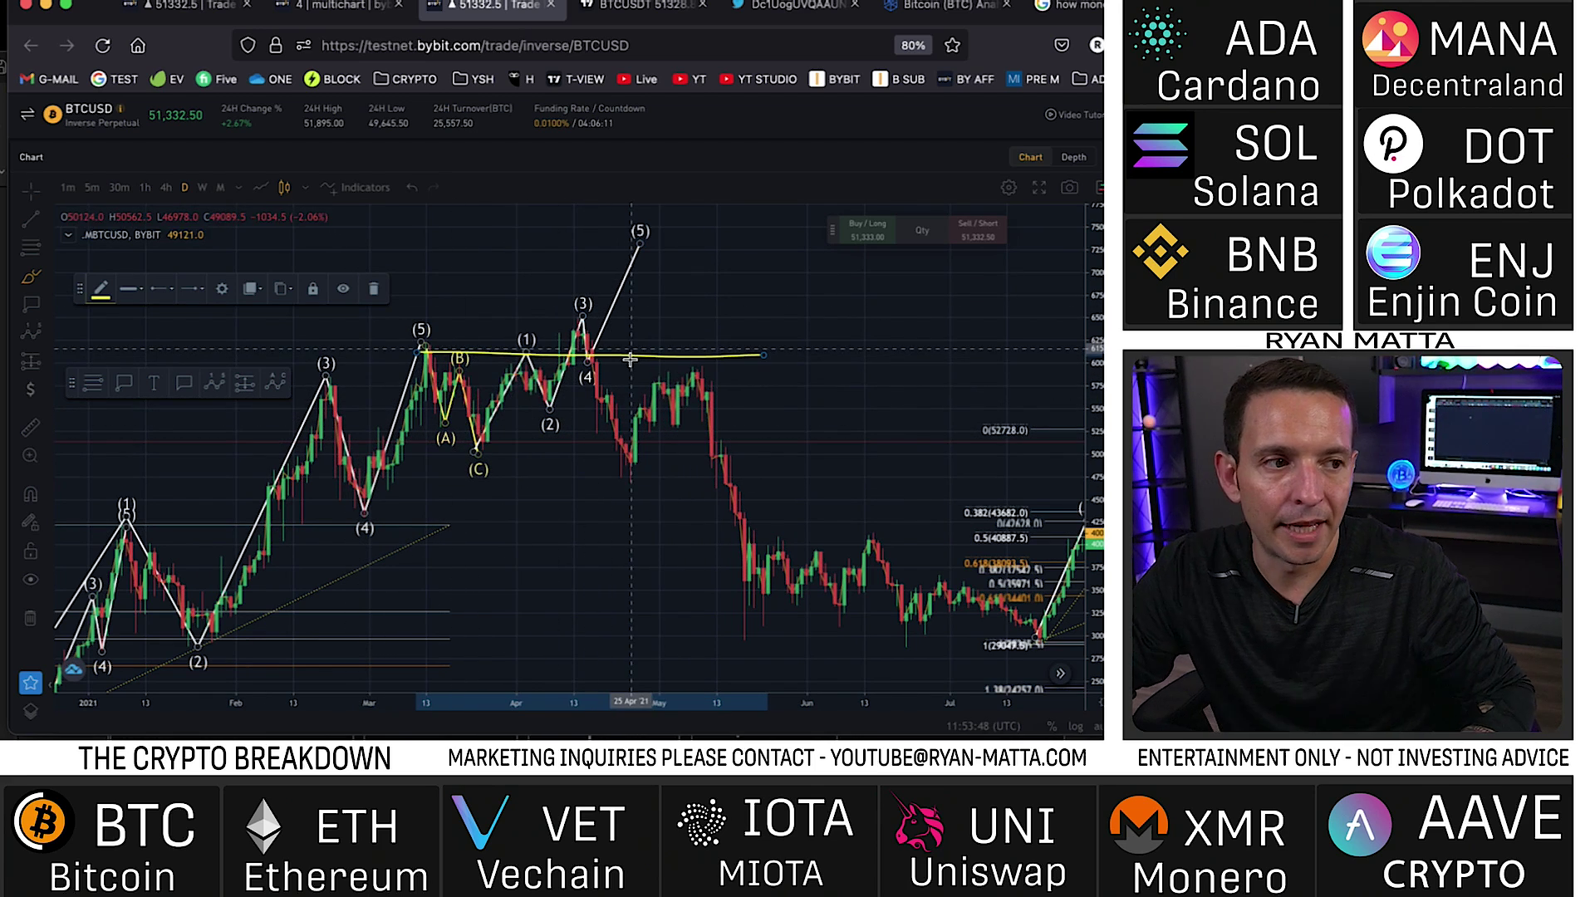
Compress the price scale and zoom out so the lower Fibonacci levels and projected (5) fit
left_click_drag(1155, 374, 1136, 374)
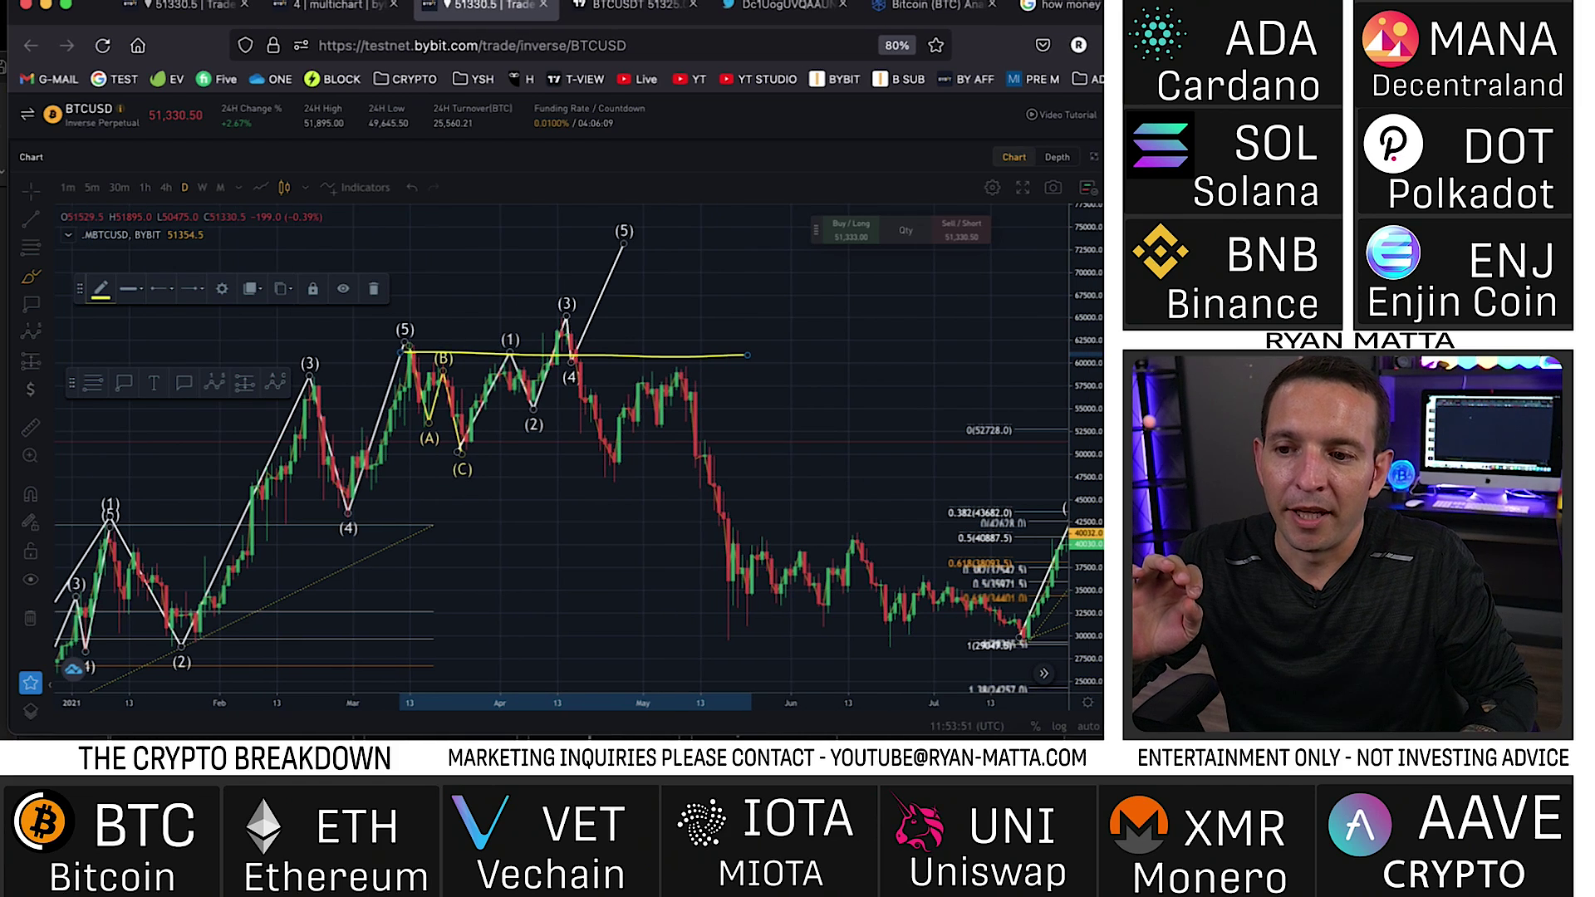
scroll(1032, 333, "down", 2)
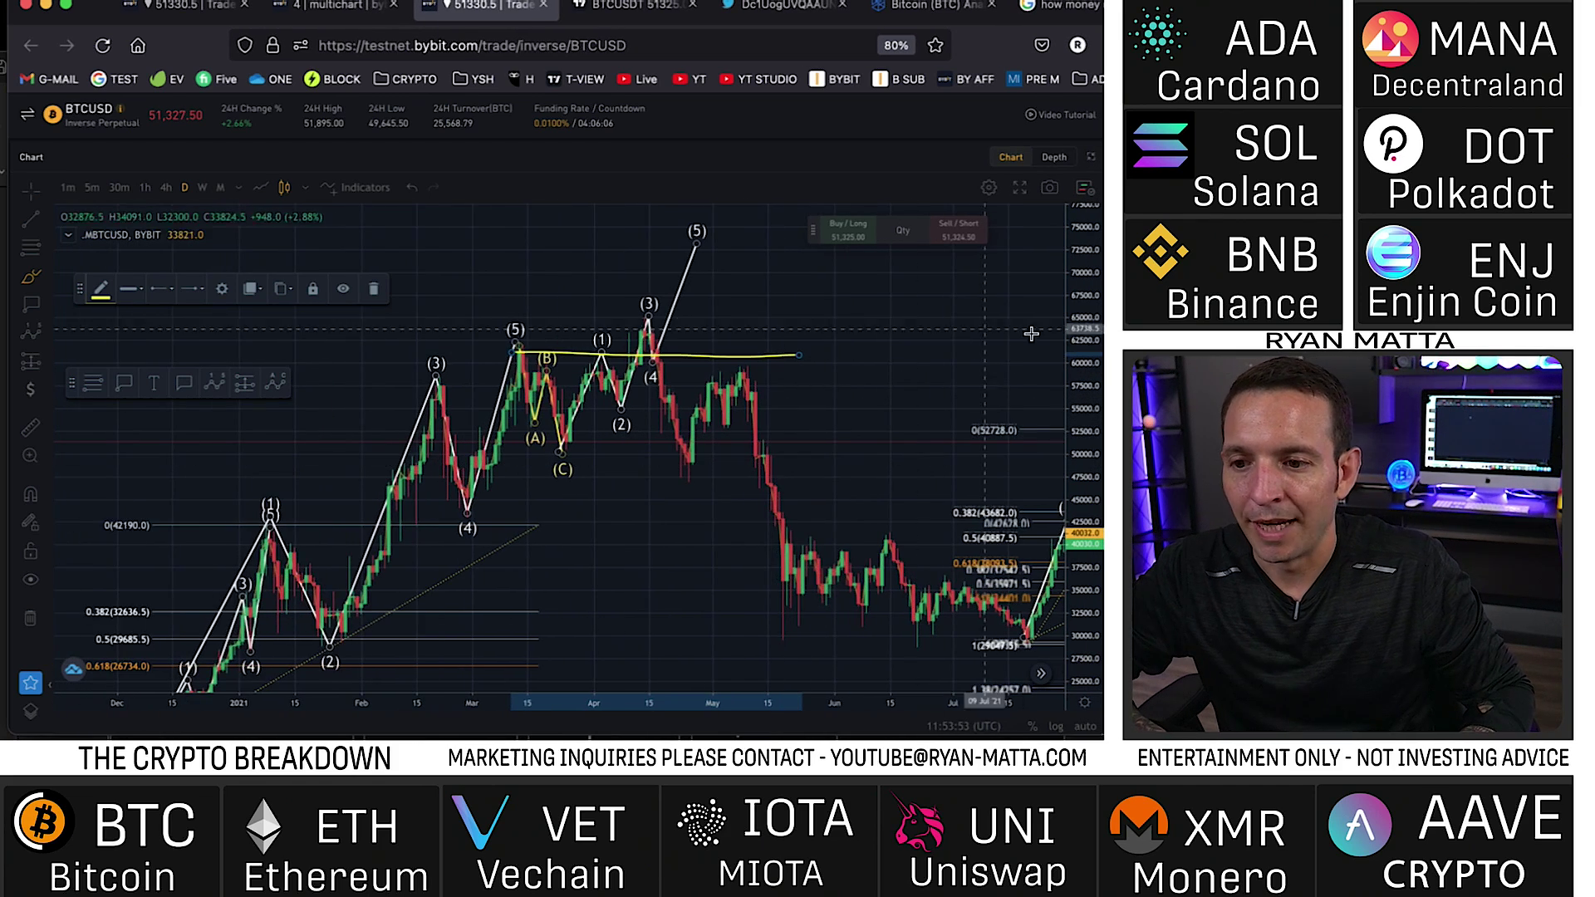
left_click_drag(1087, 277, 1084, 408)
scroll(831, 455, "down", 3)
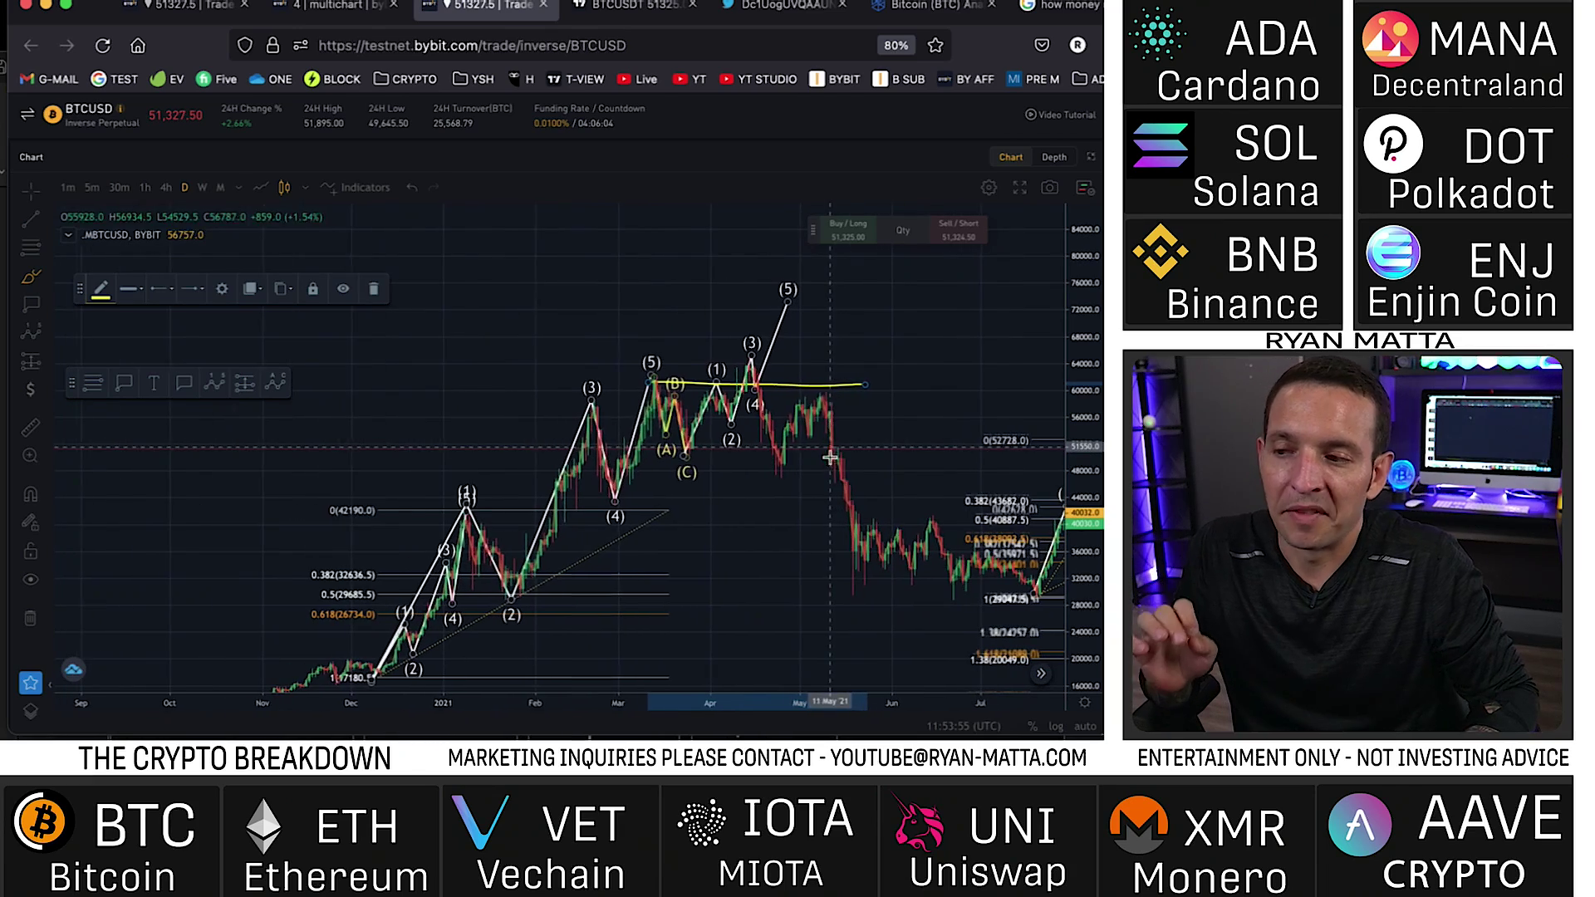
left_click_drag(748, 520, 755, 417)
left_click_drag(1083, 308, 1060, 401)
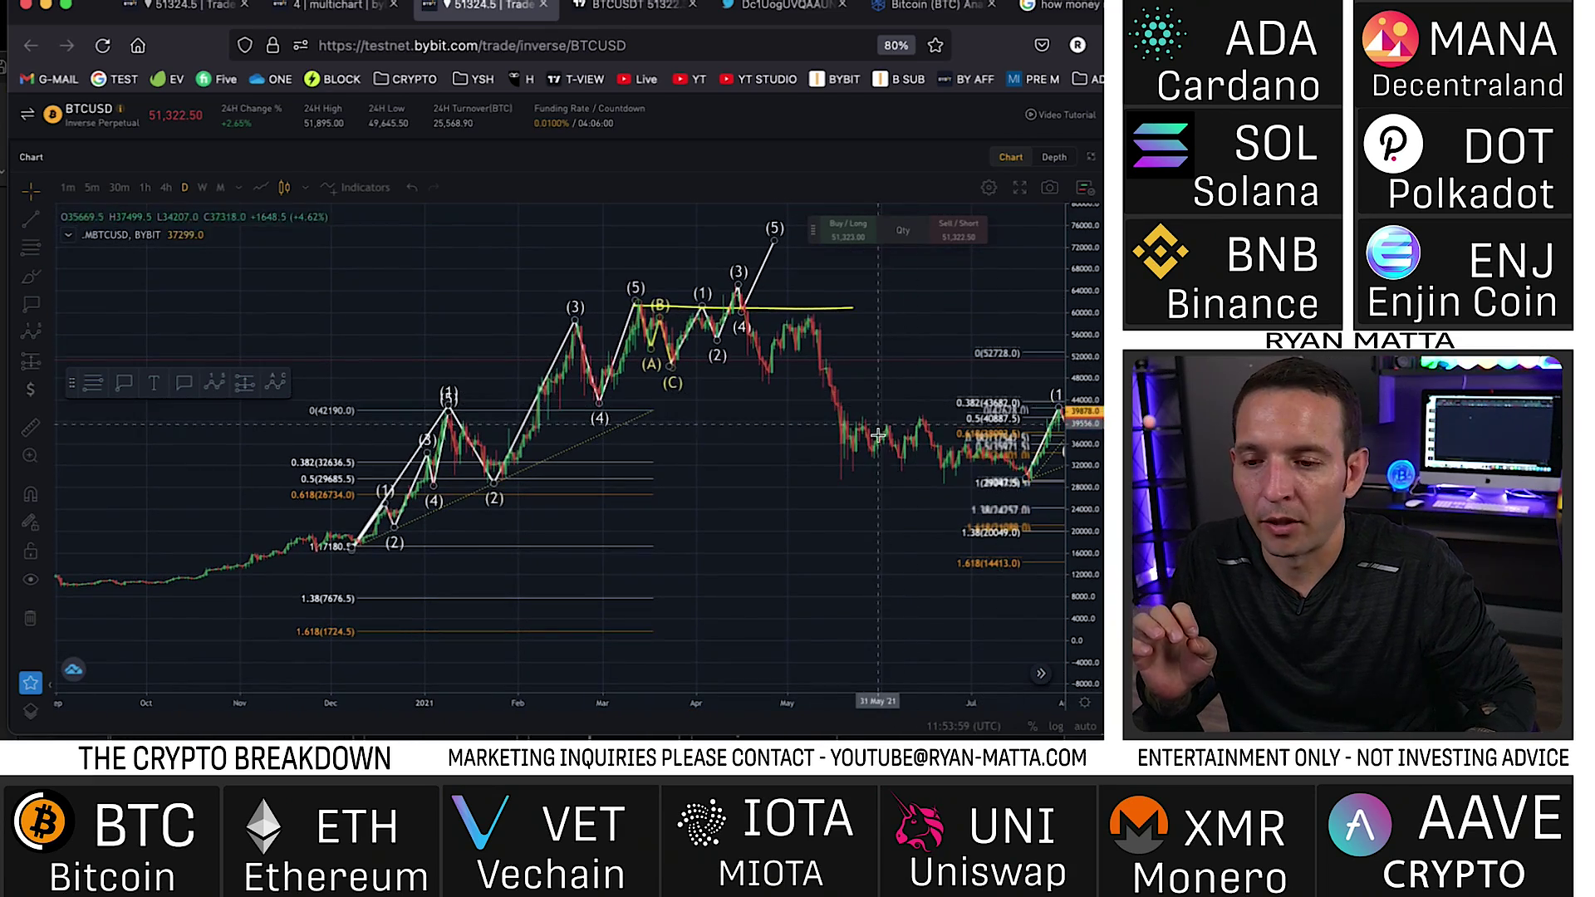
Pan across the late-2020 to 2021 rally to show every wave count and the 38326.0 label
left_click_drag(773, 424, 621, 445)
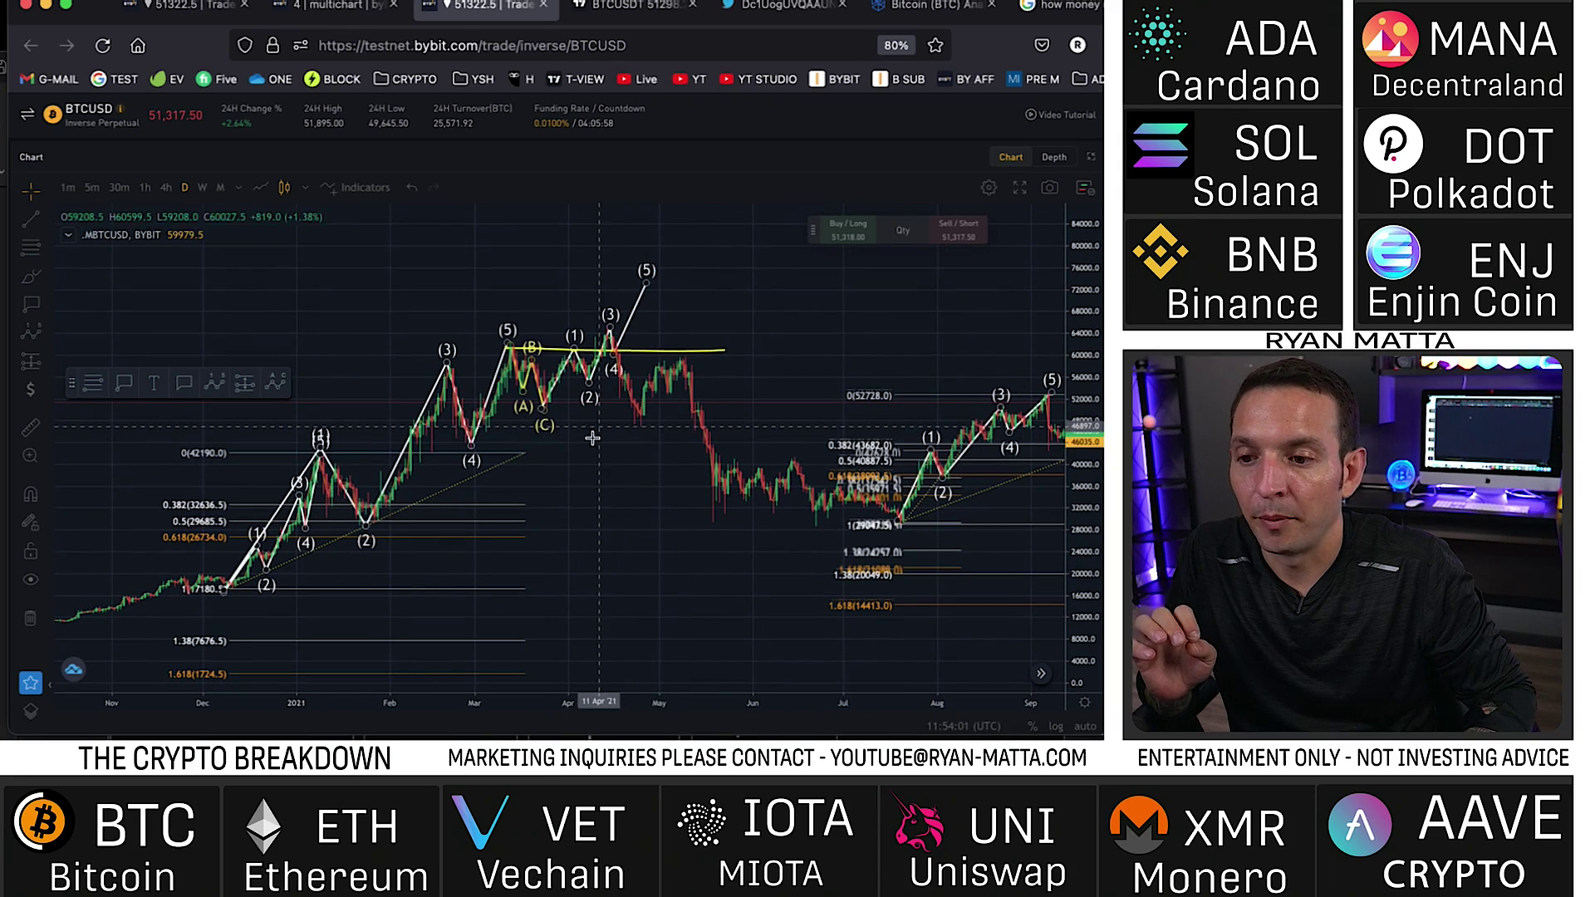
left_click_drag(898, 438, 706, 453)
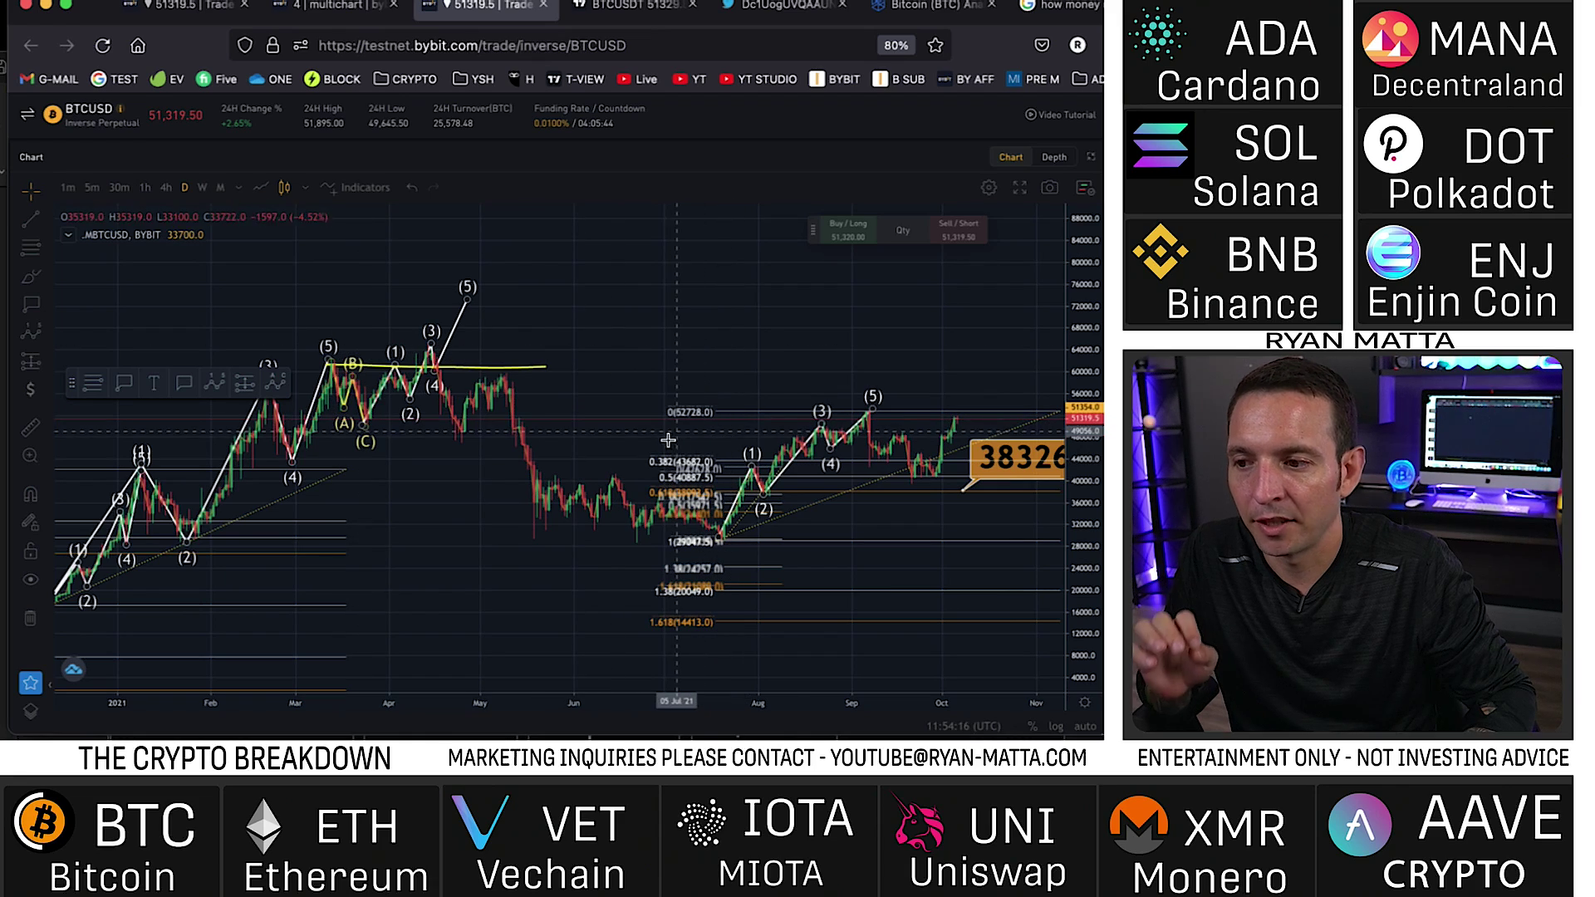
scroll(671, 438, "down", 3)
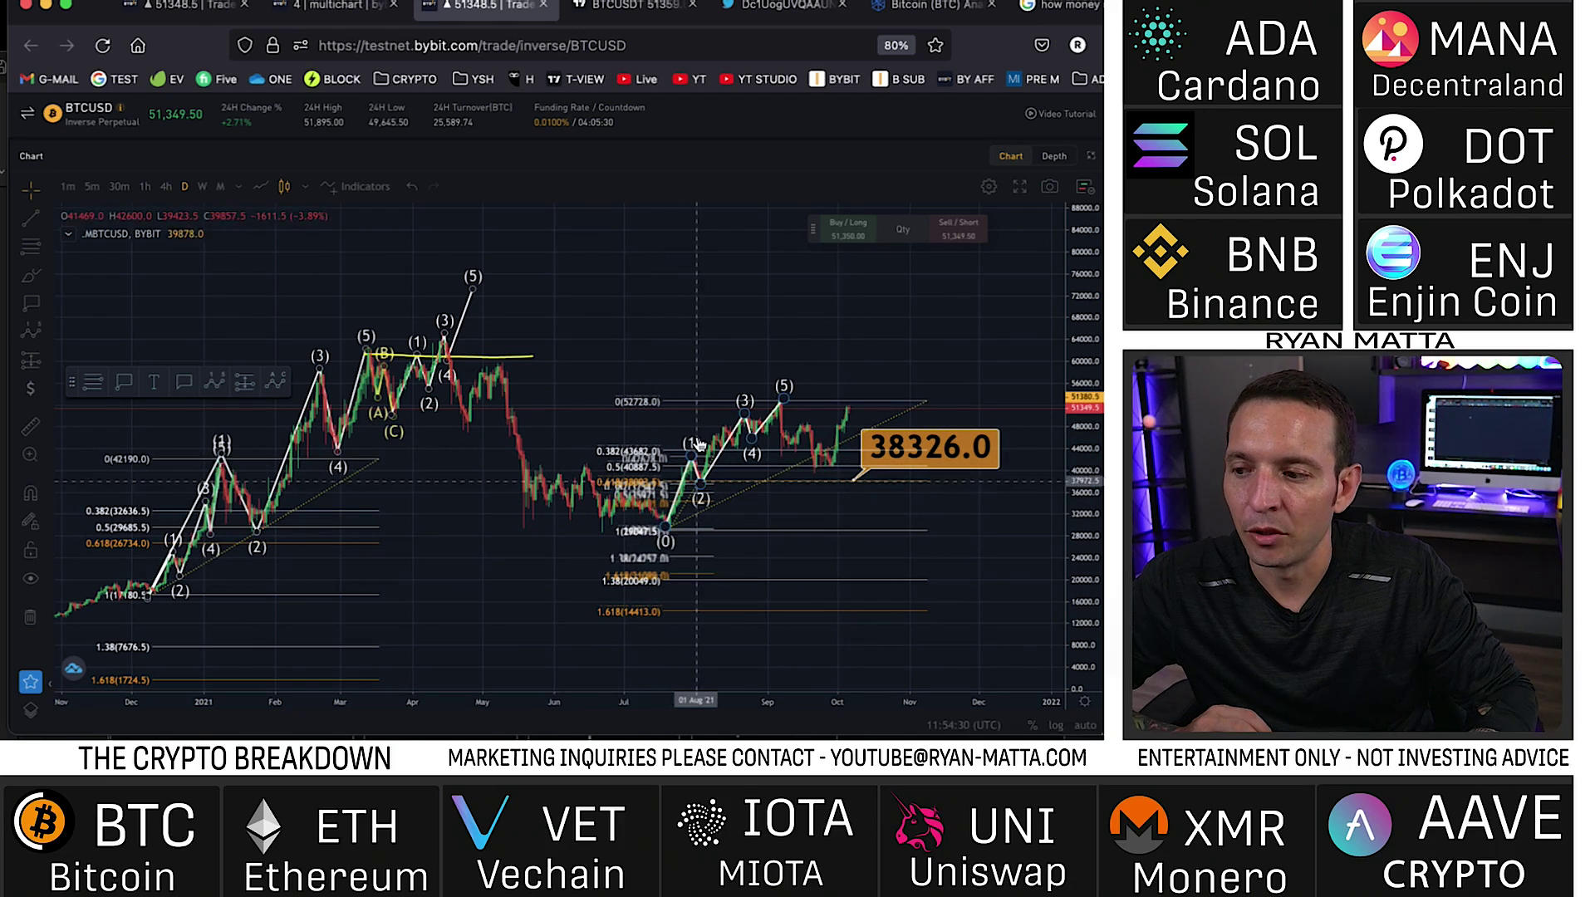
left_click_drag(462, 509, 612, 465)
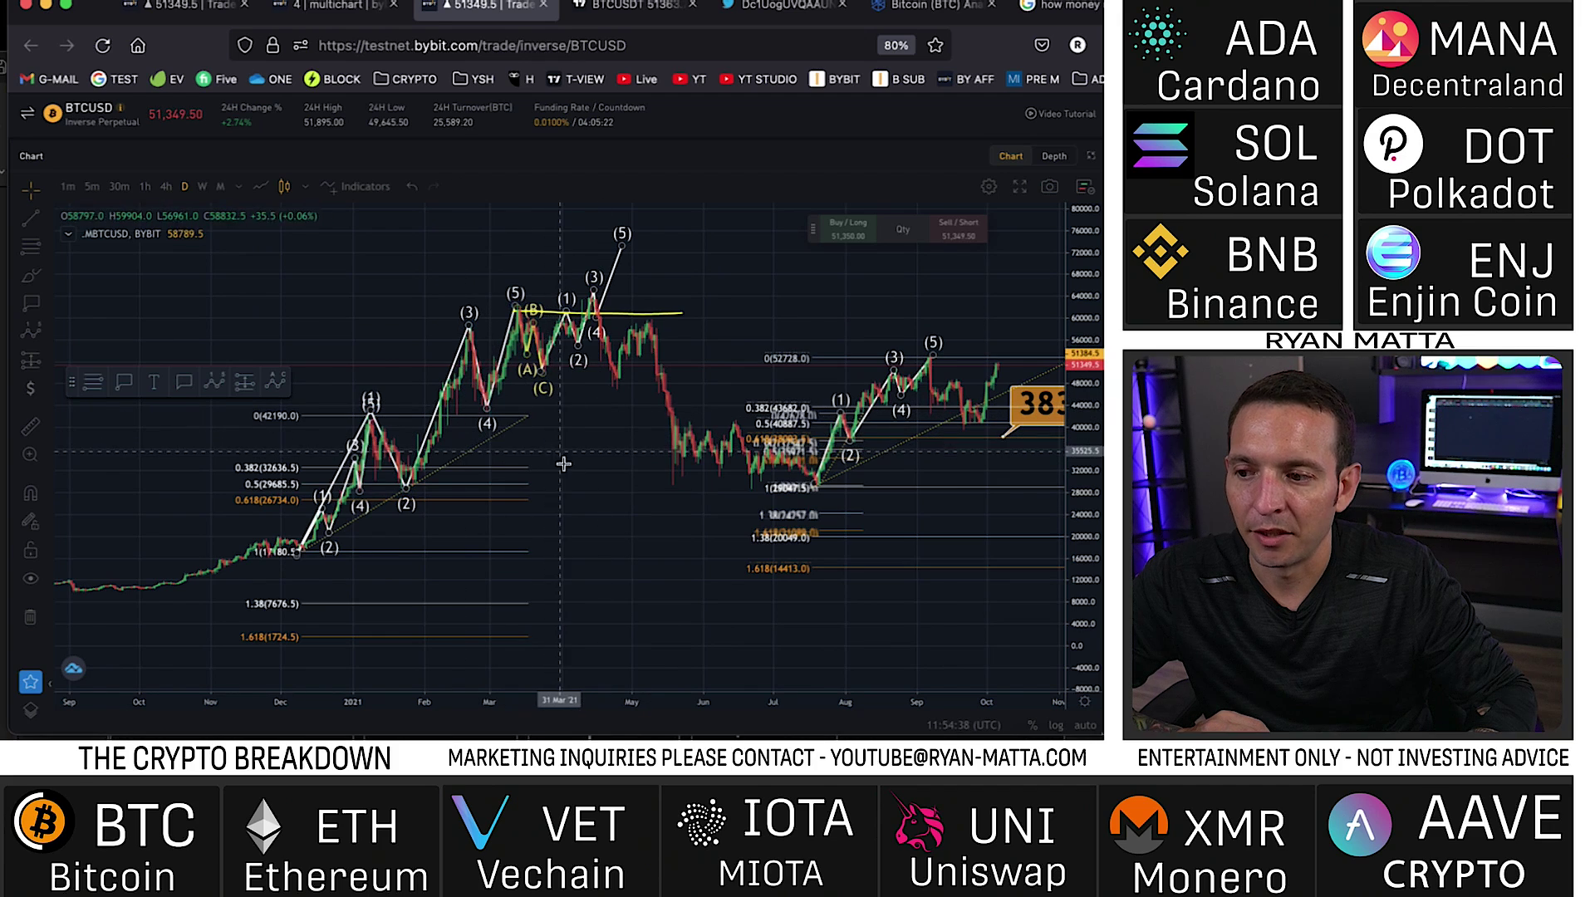
scroll(560, 463, "up", 4)
scroll(652, 485, "up", 1)
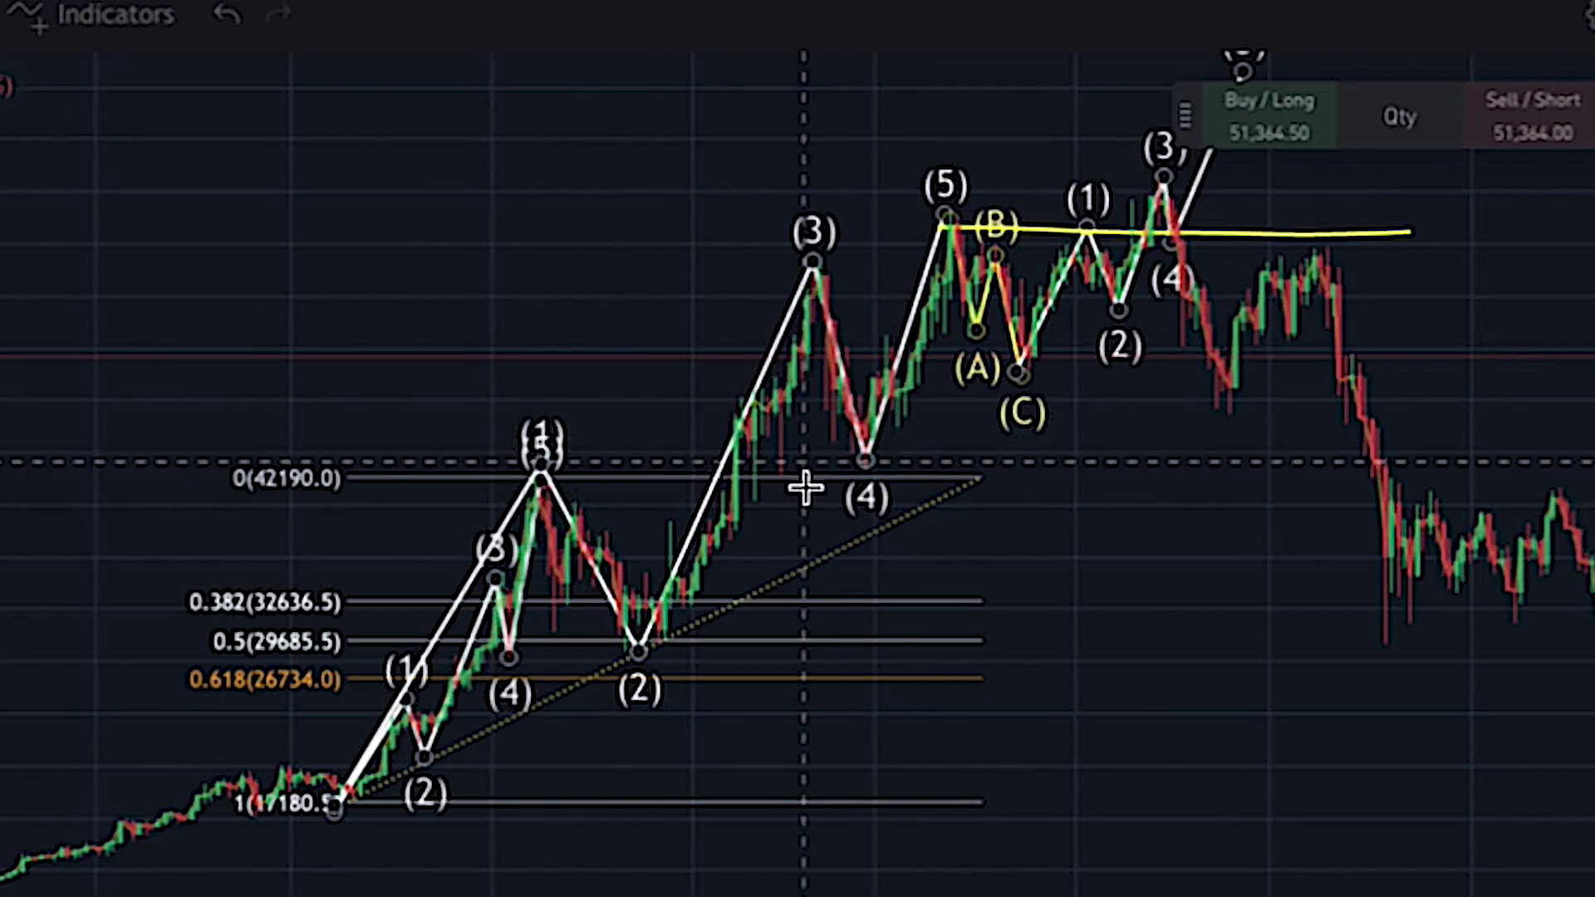
left_click(538, 481)
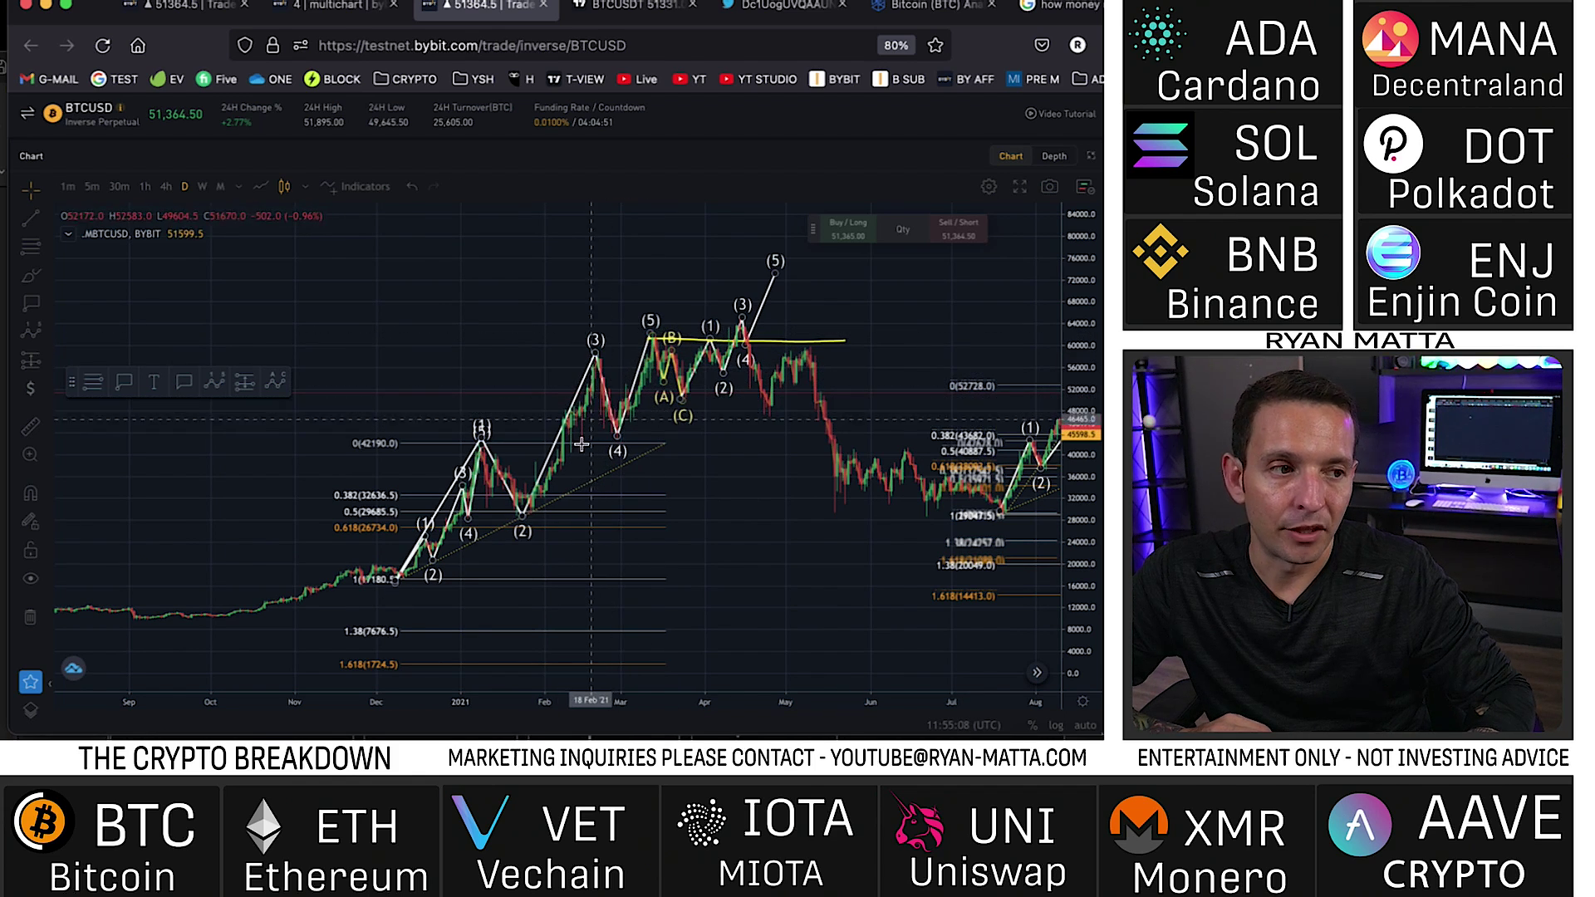
left_click_drag(853, 339, 718, 382)
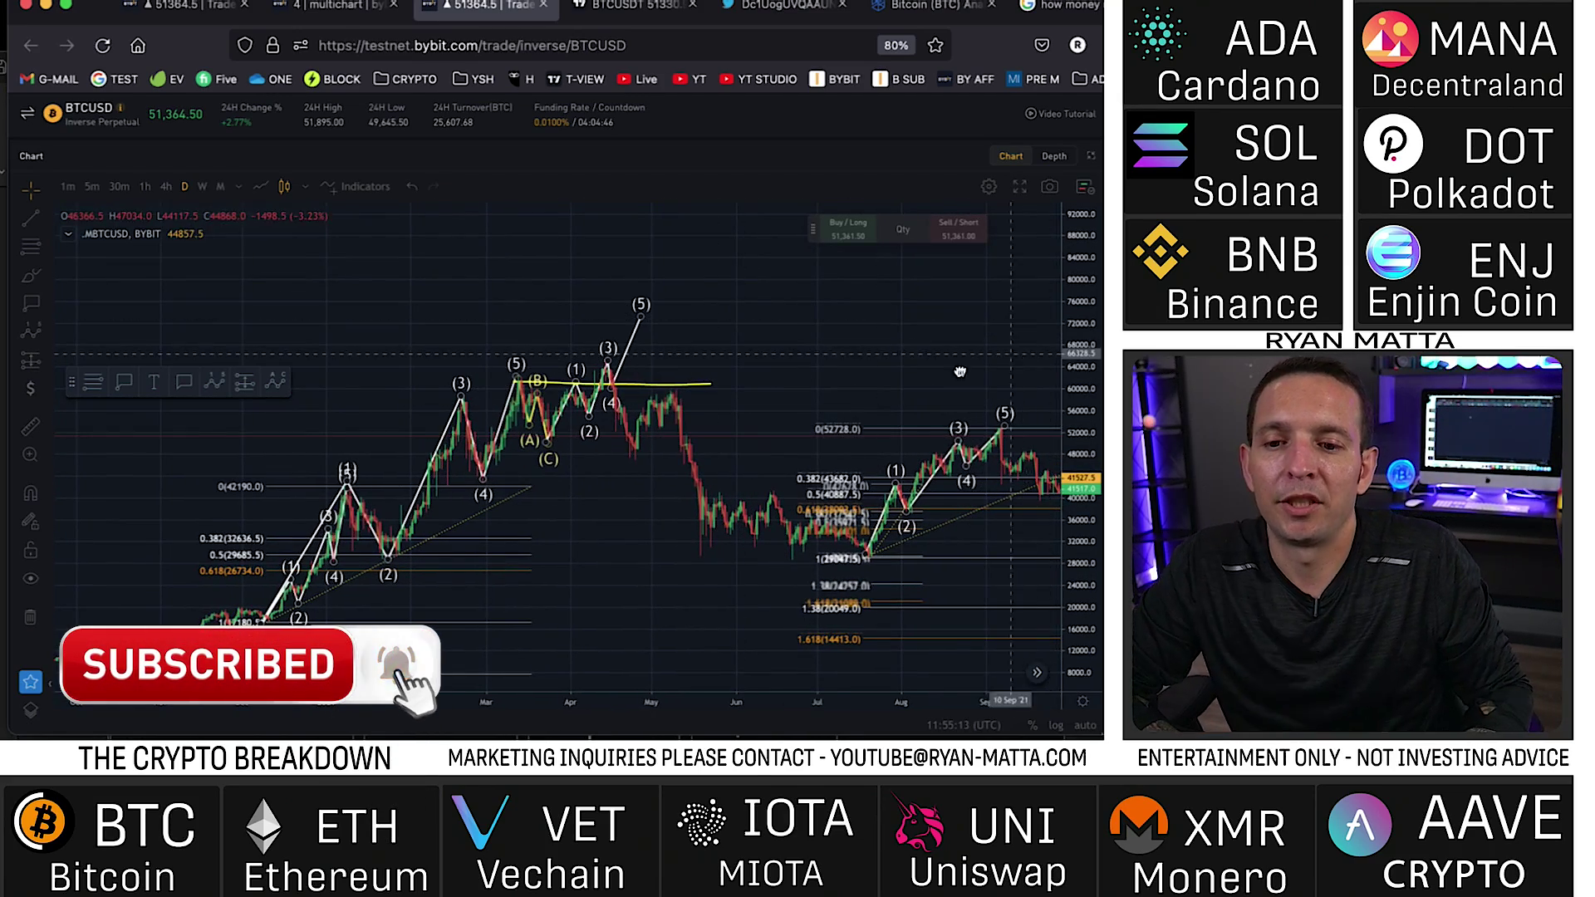
scroll(1008, 365, "down", 5)
left_click_drag(860, 398, 827, 399)
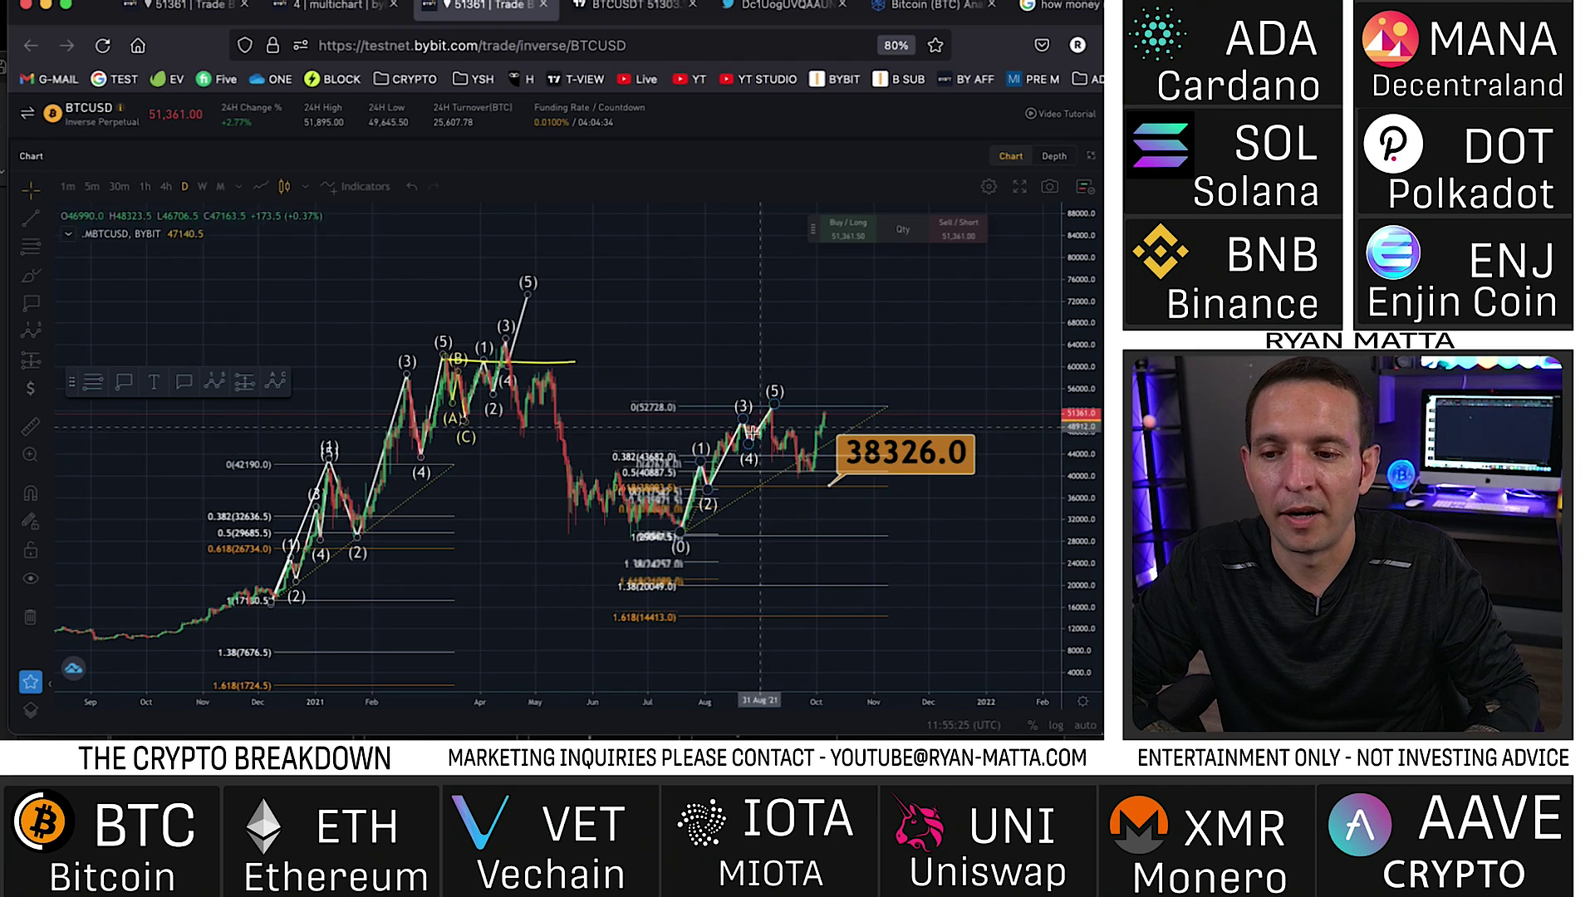
left_click_drag(717, 393, 780, 342)
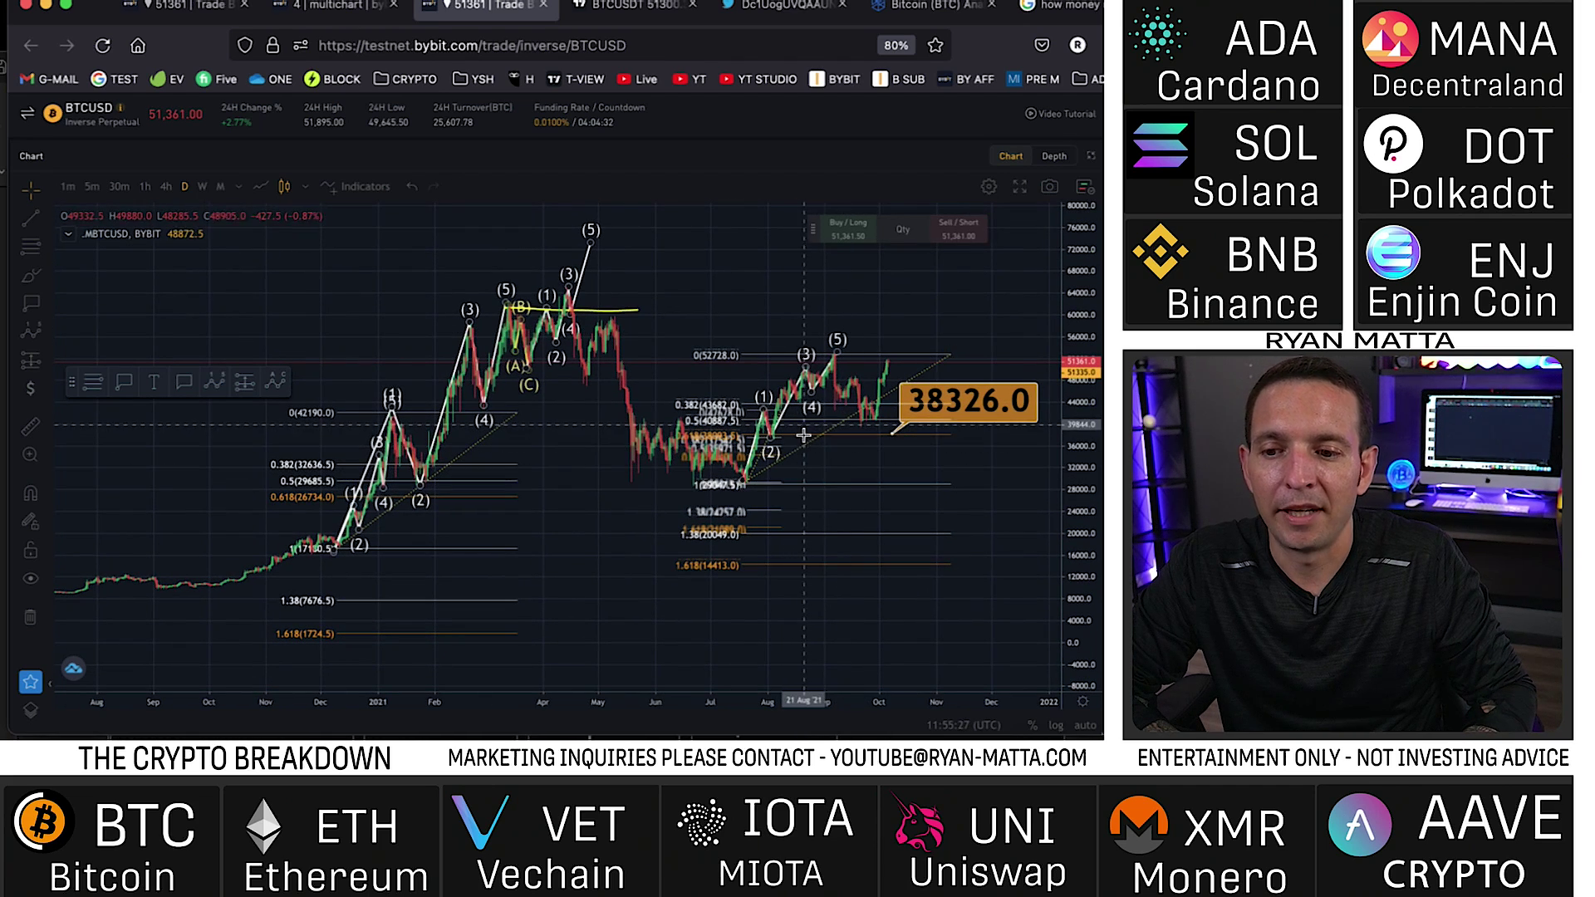